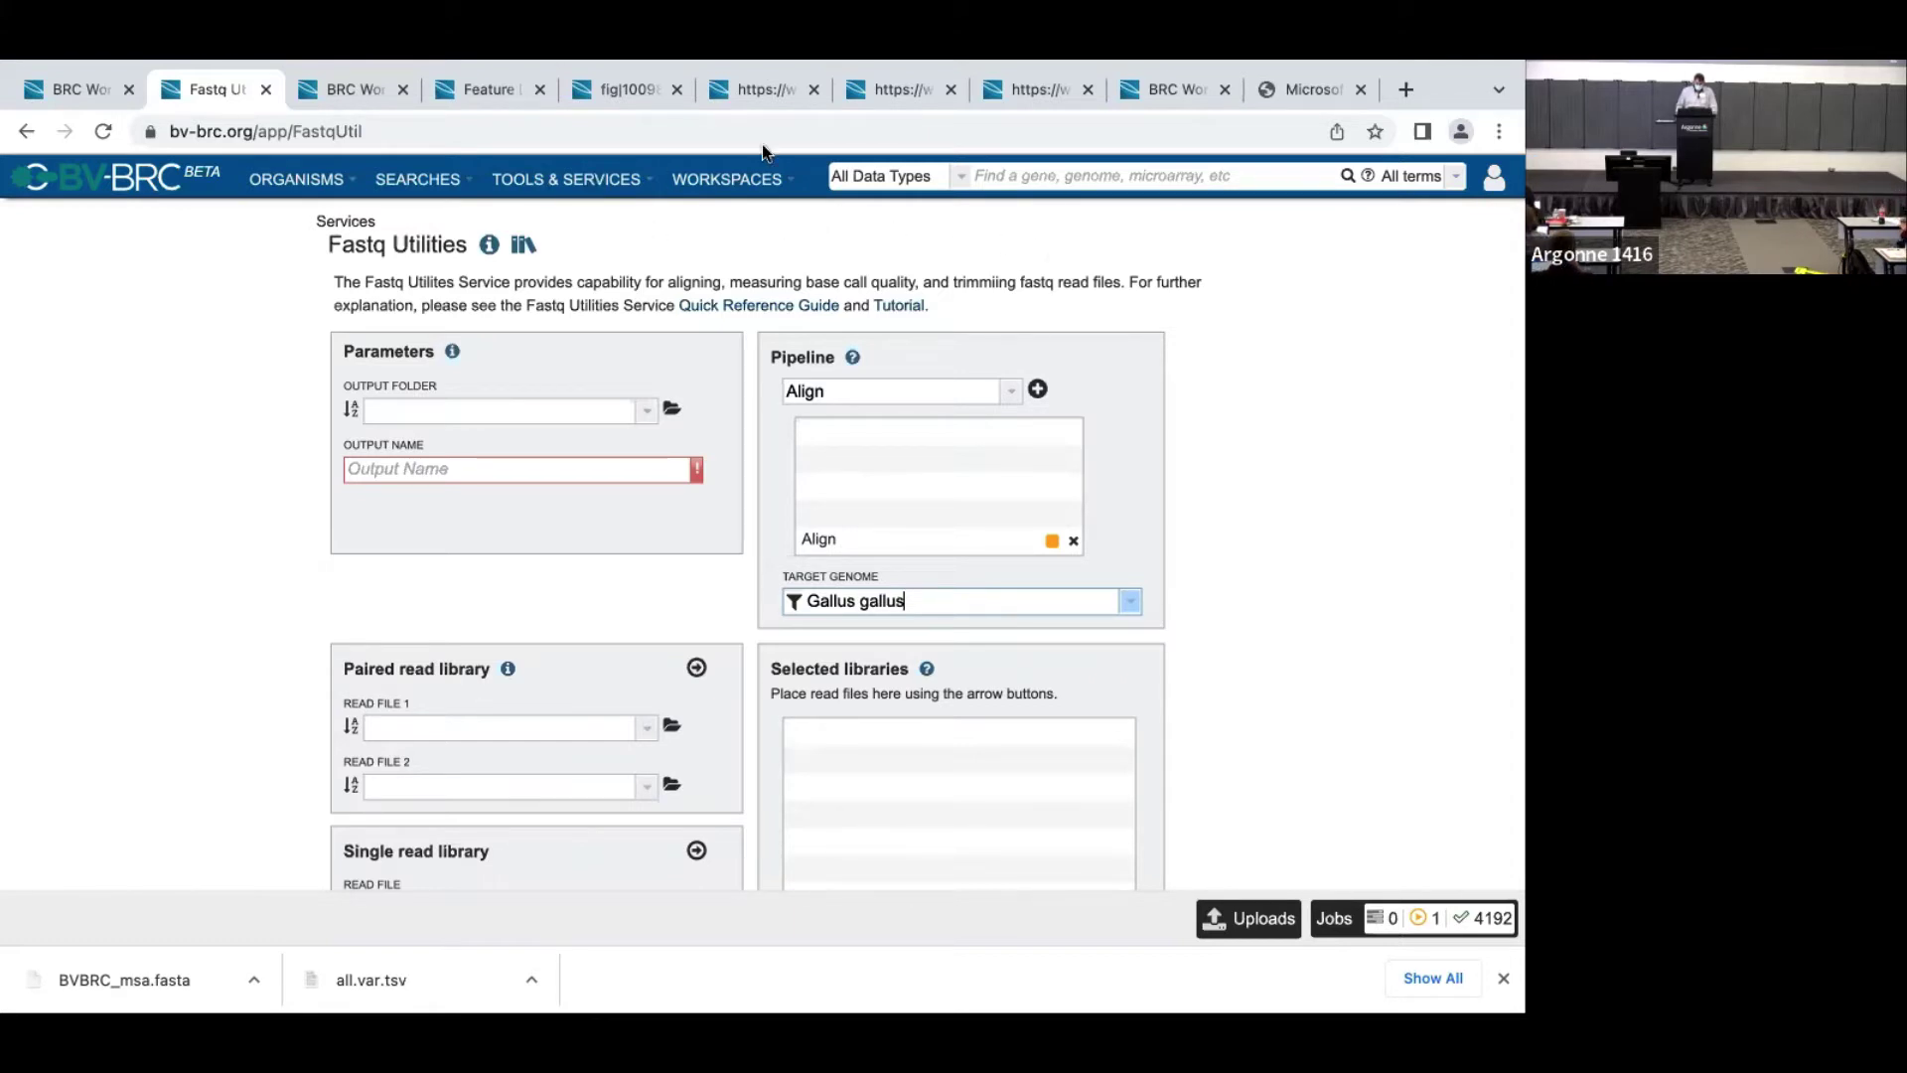
# Step: Open the MSA and SNP Analysis service under Protein Tools in Tools & Services
pyautogui.click(715, 183)
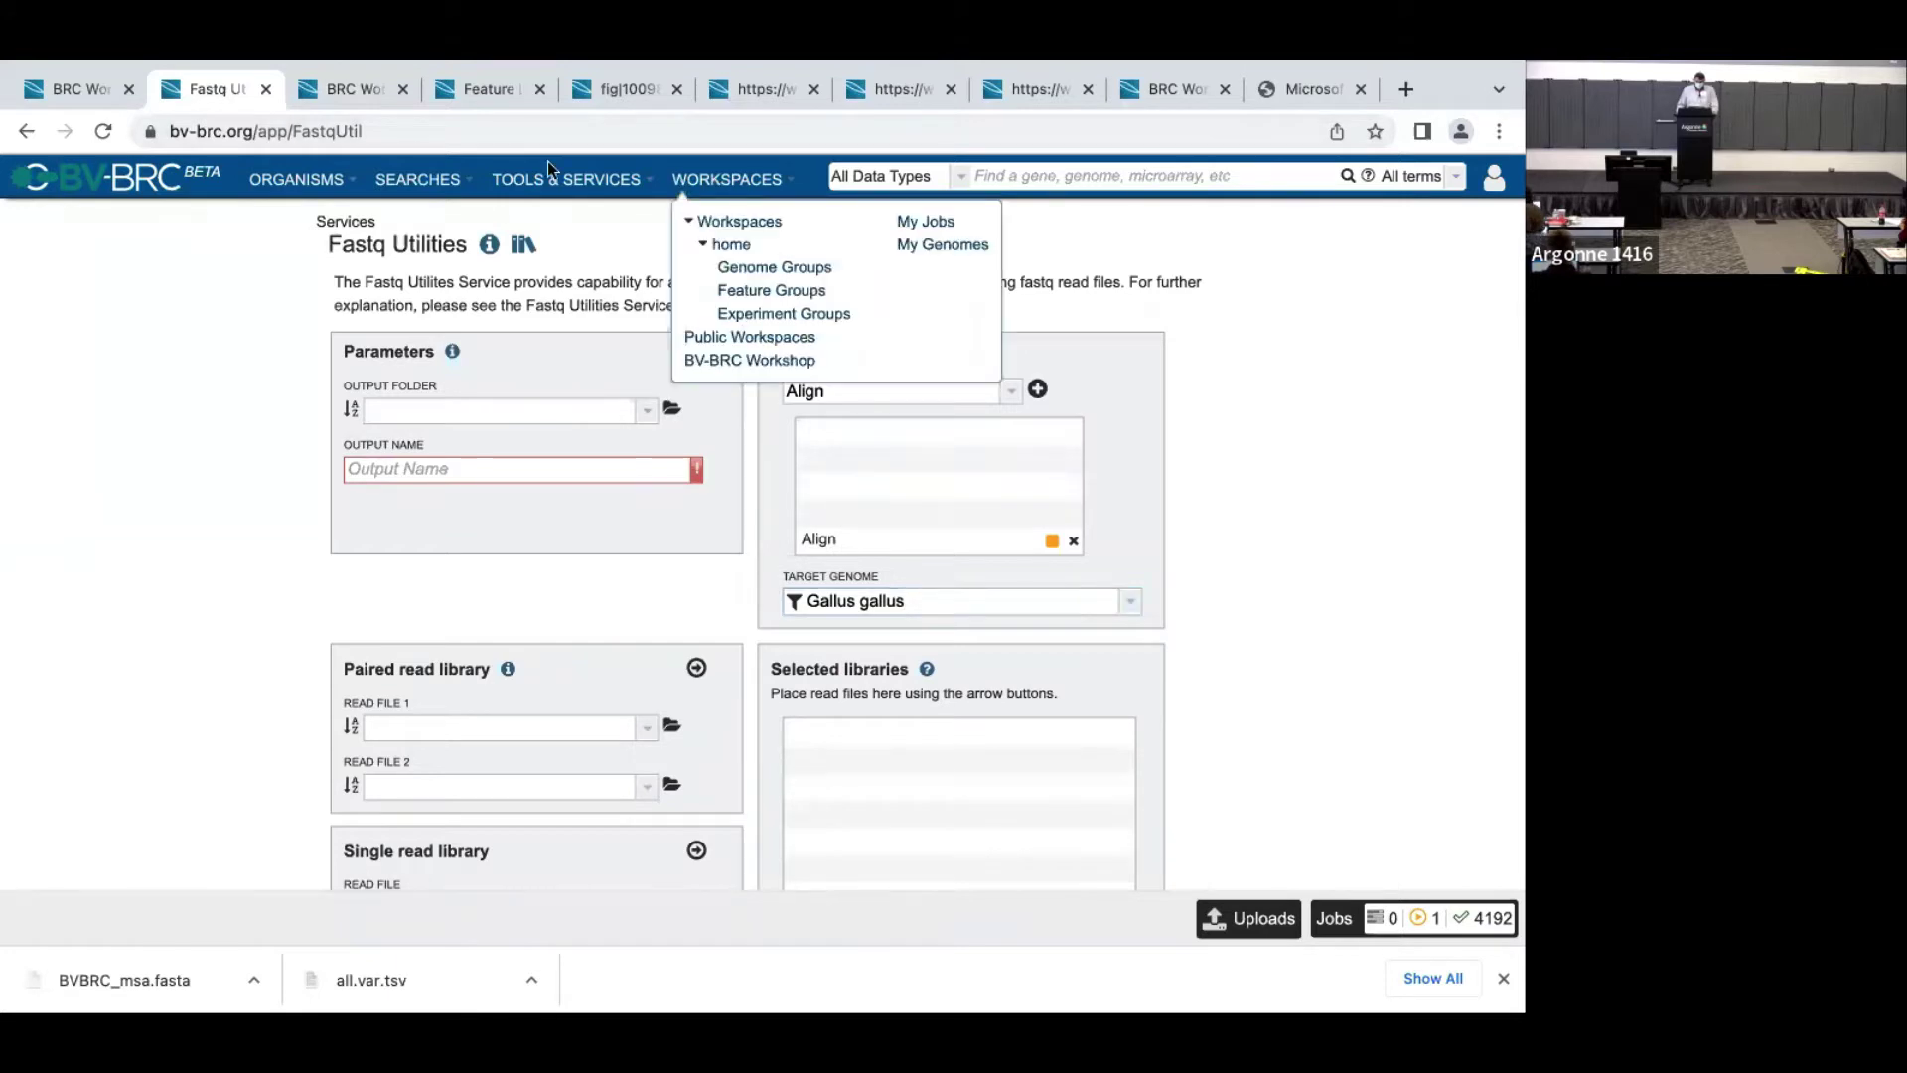
pyautogui.moveTo(556, 182)
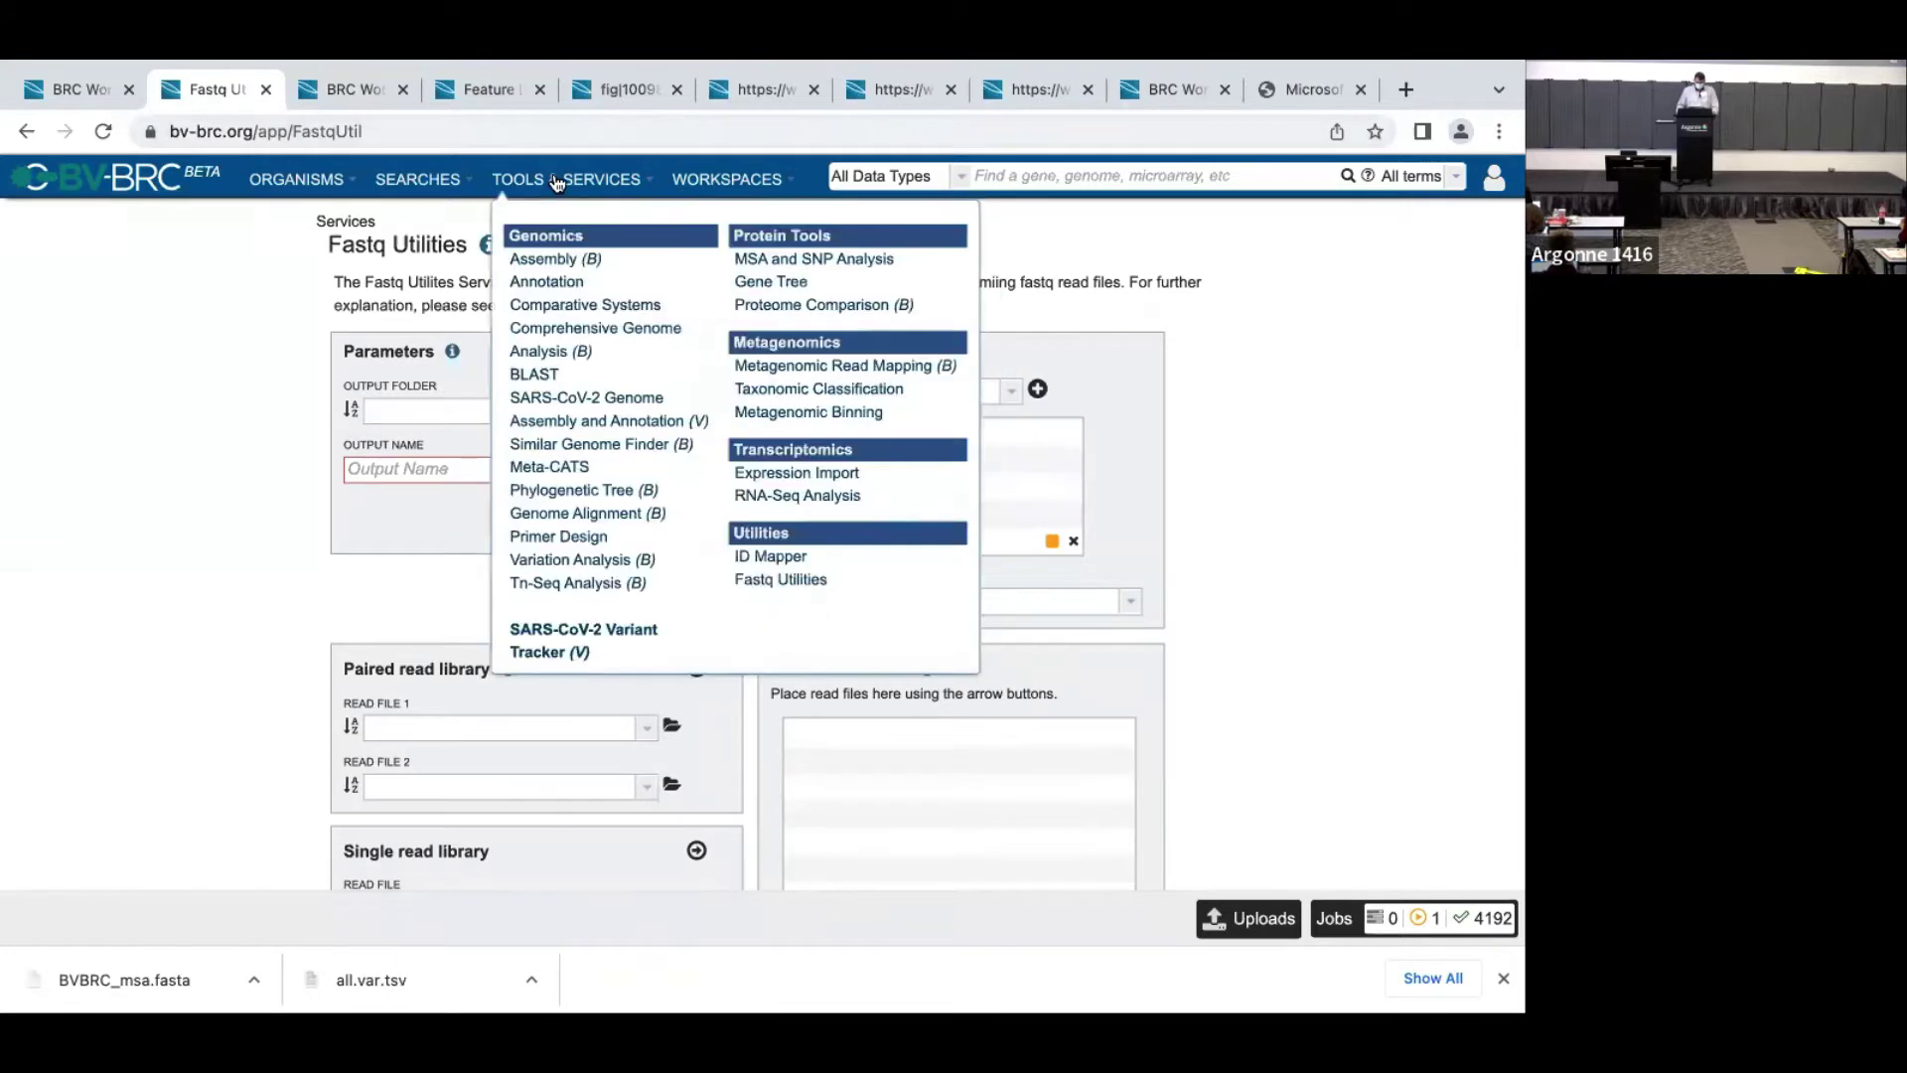
pyautogui.click(815, 260)
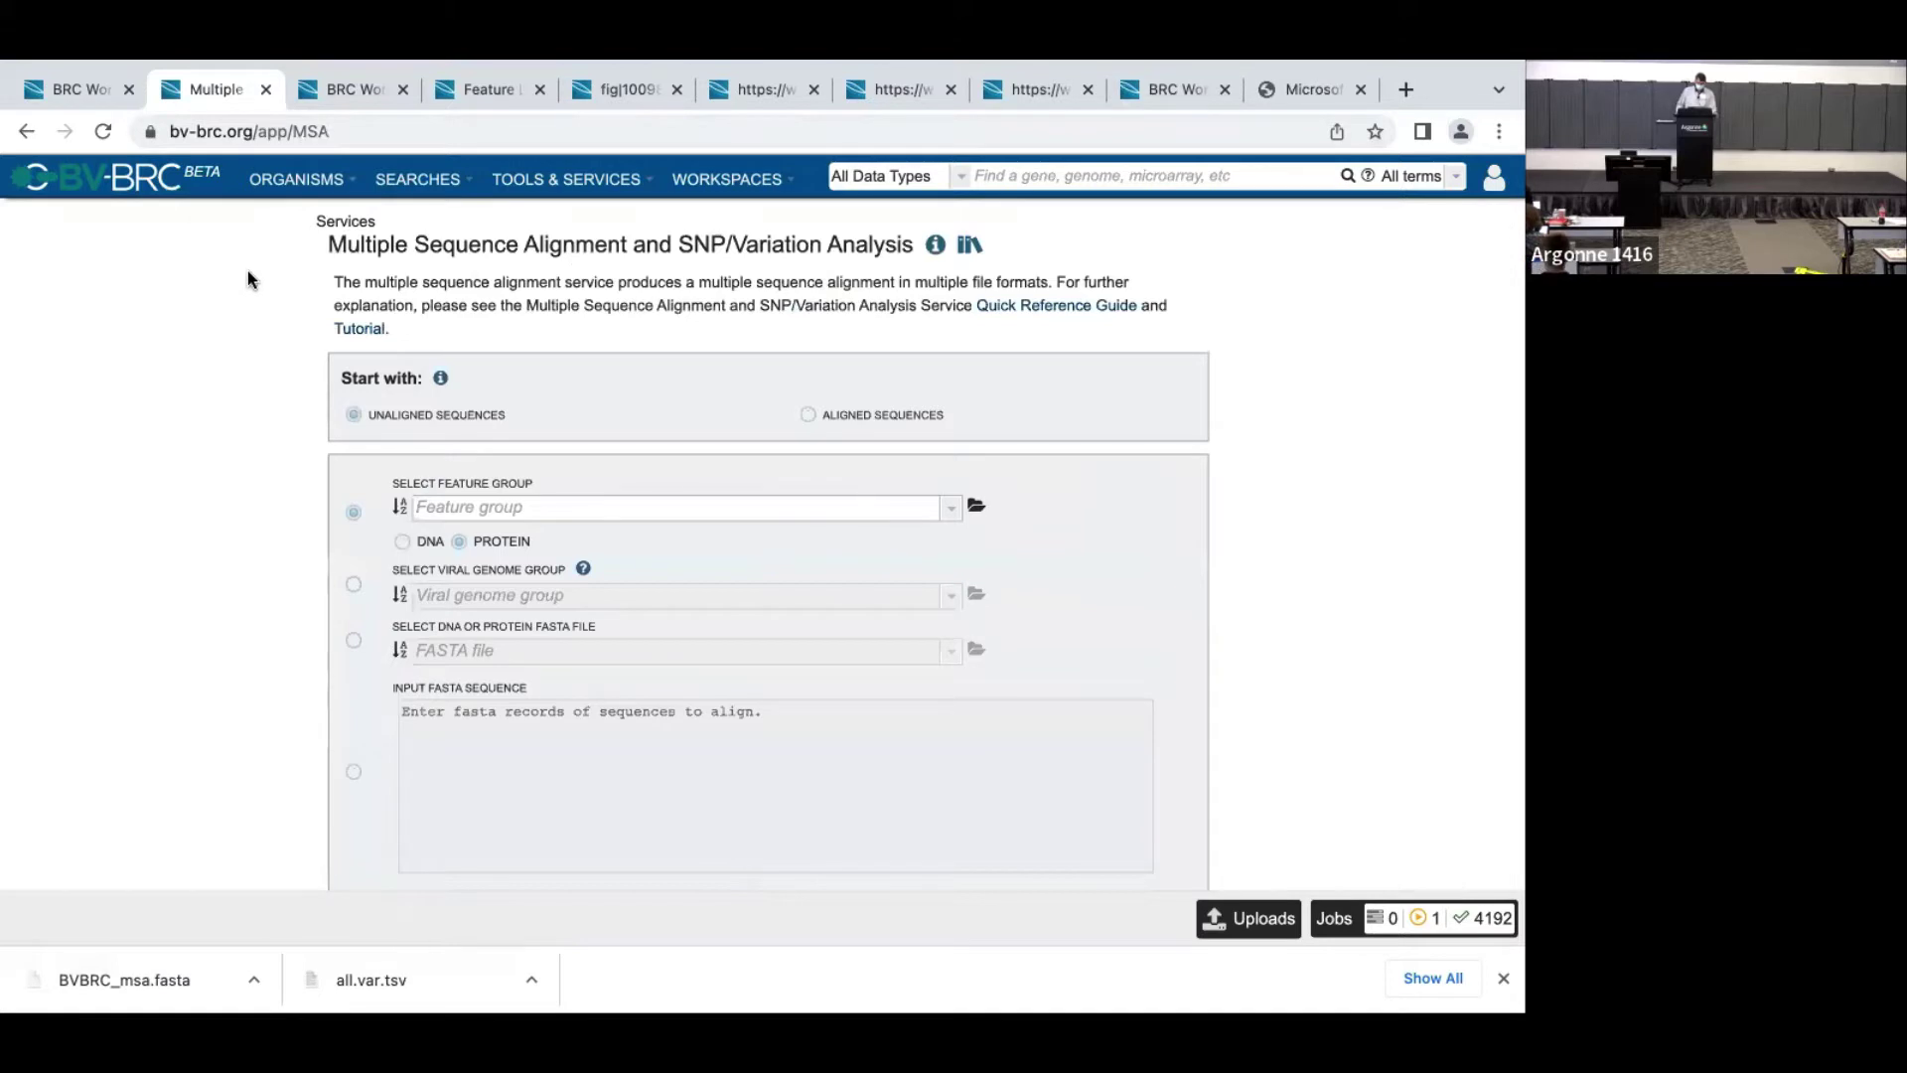
pyautogui.scroll(-2, 248, 274)
pyautogui.scroll(1, 247, 276)
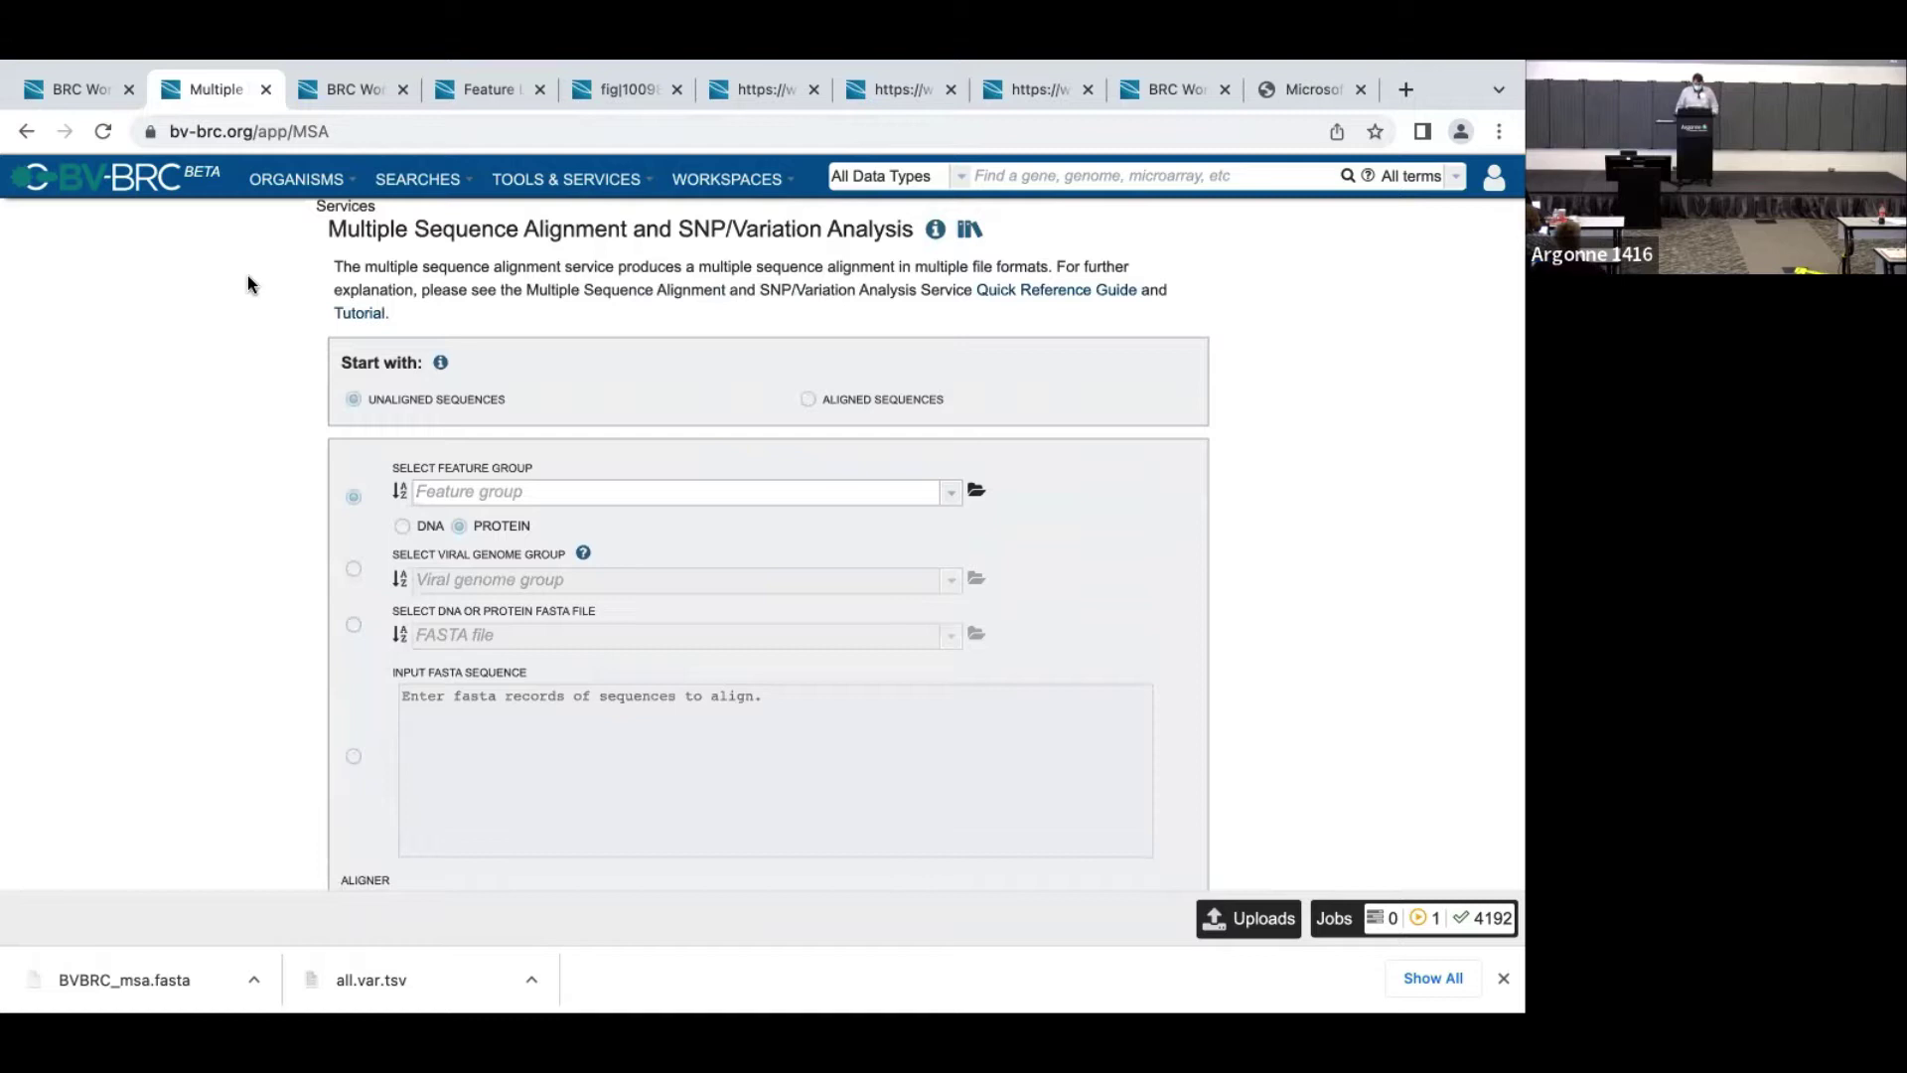
pyautogui.scroll(-1, 247, 265)
pyautogui.scroll(1, 247, 266)
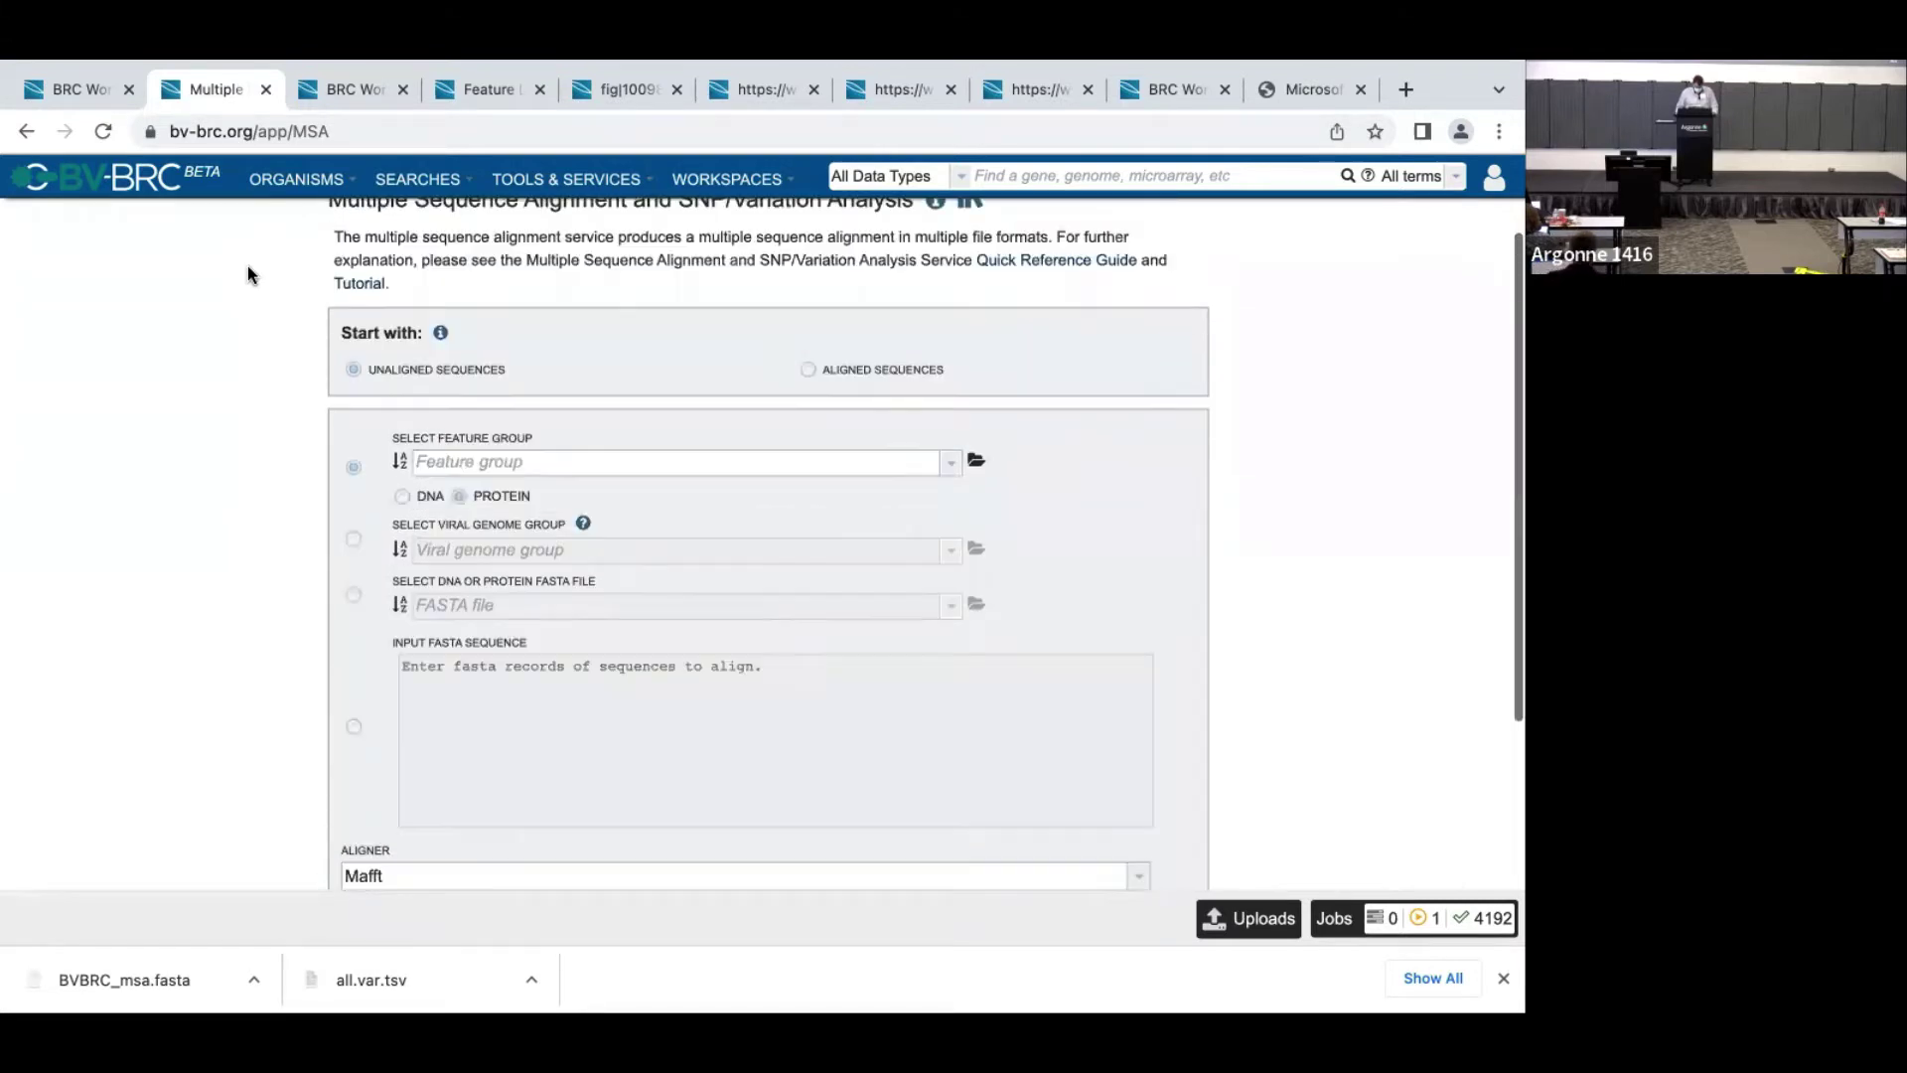
pyautogui.scroll(-1, 248, 265)
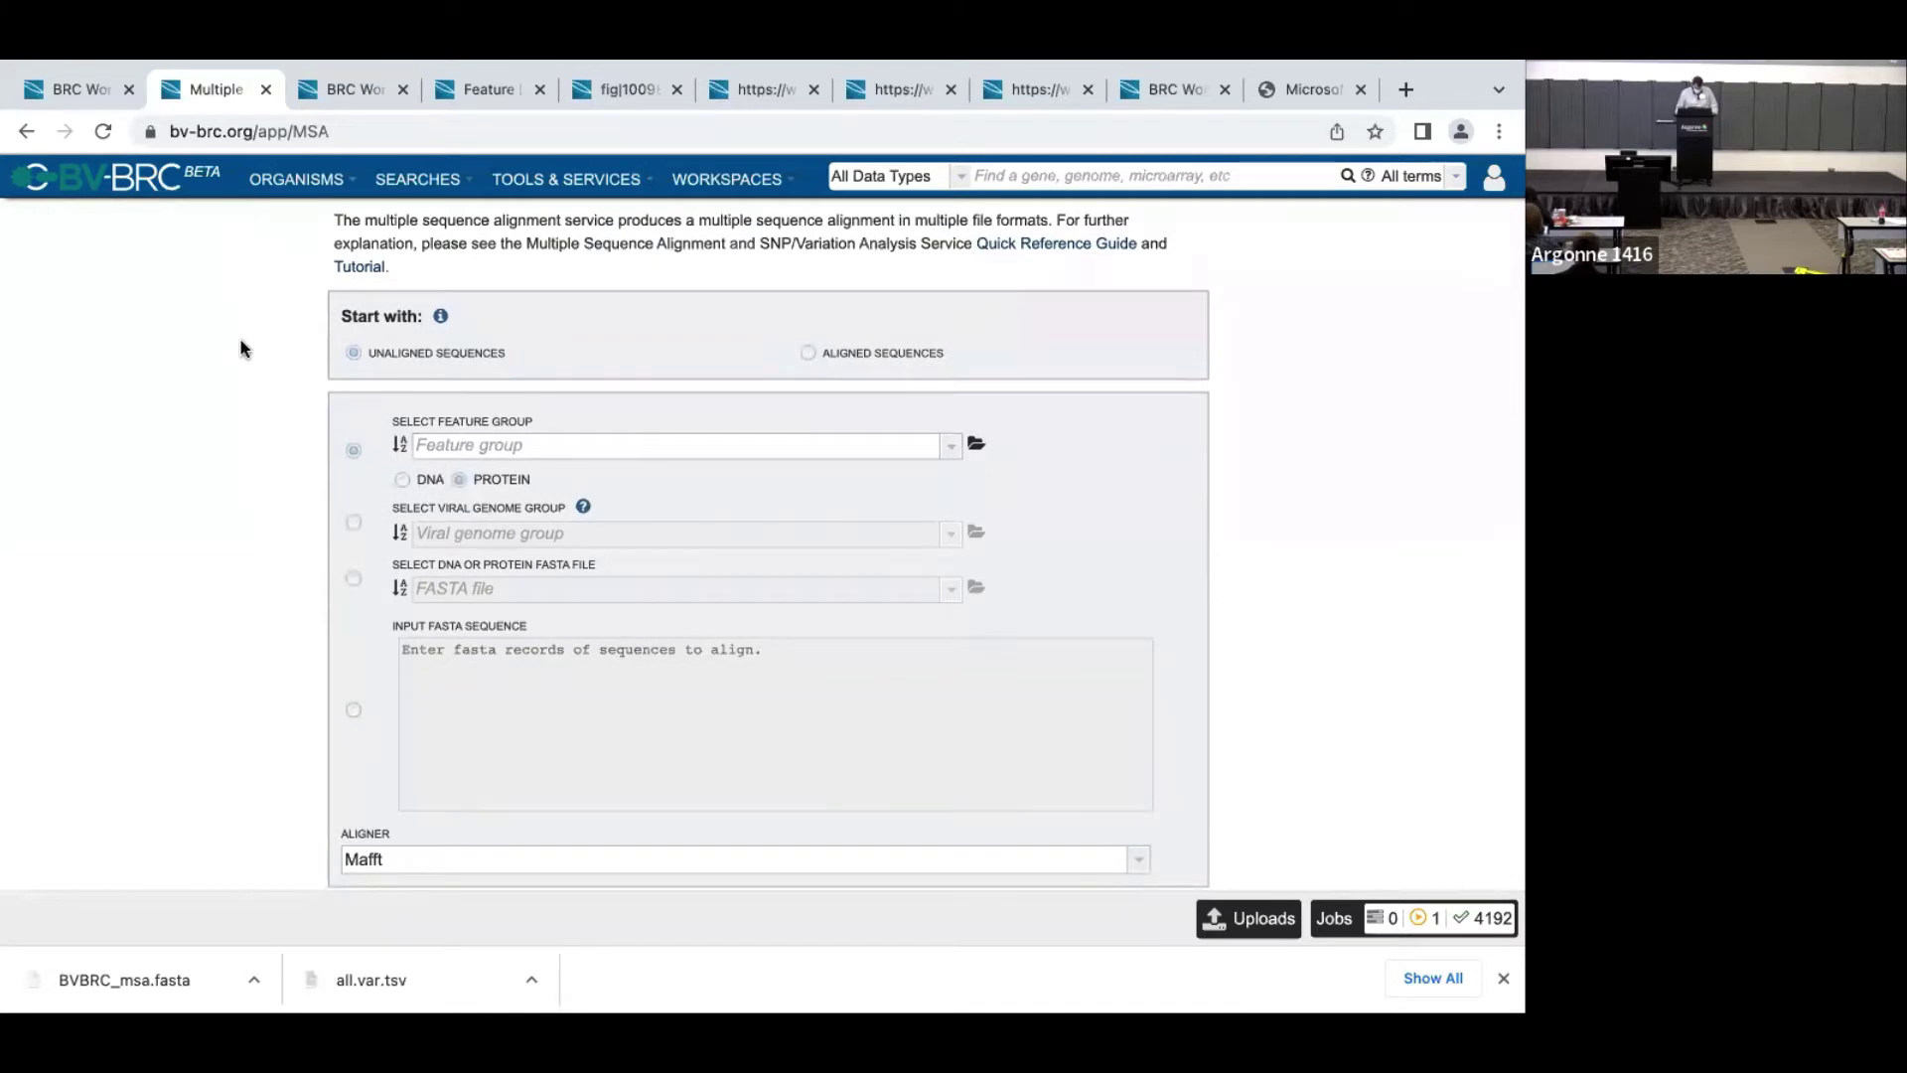
pyautogui.scroll(-2, 240, 444)
pyautogui.scroll(-2, 240, 454)
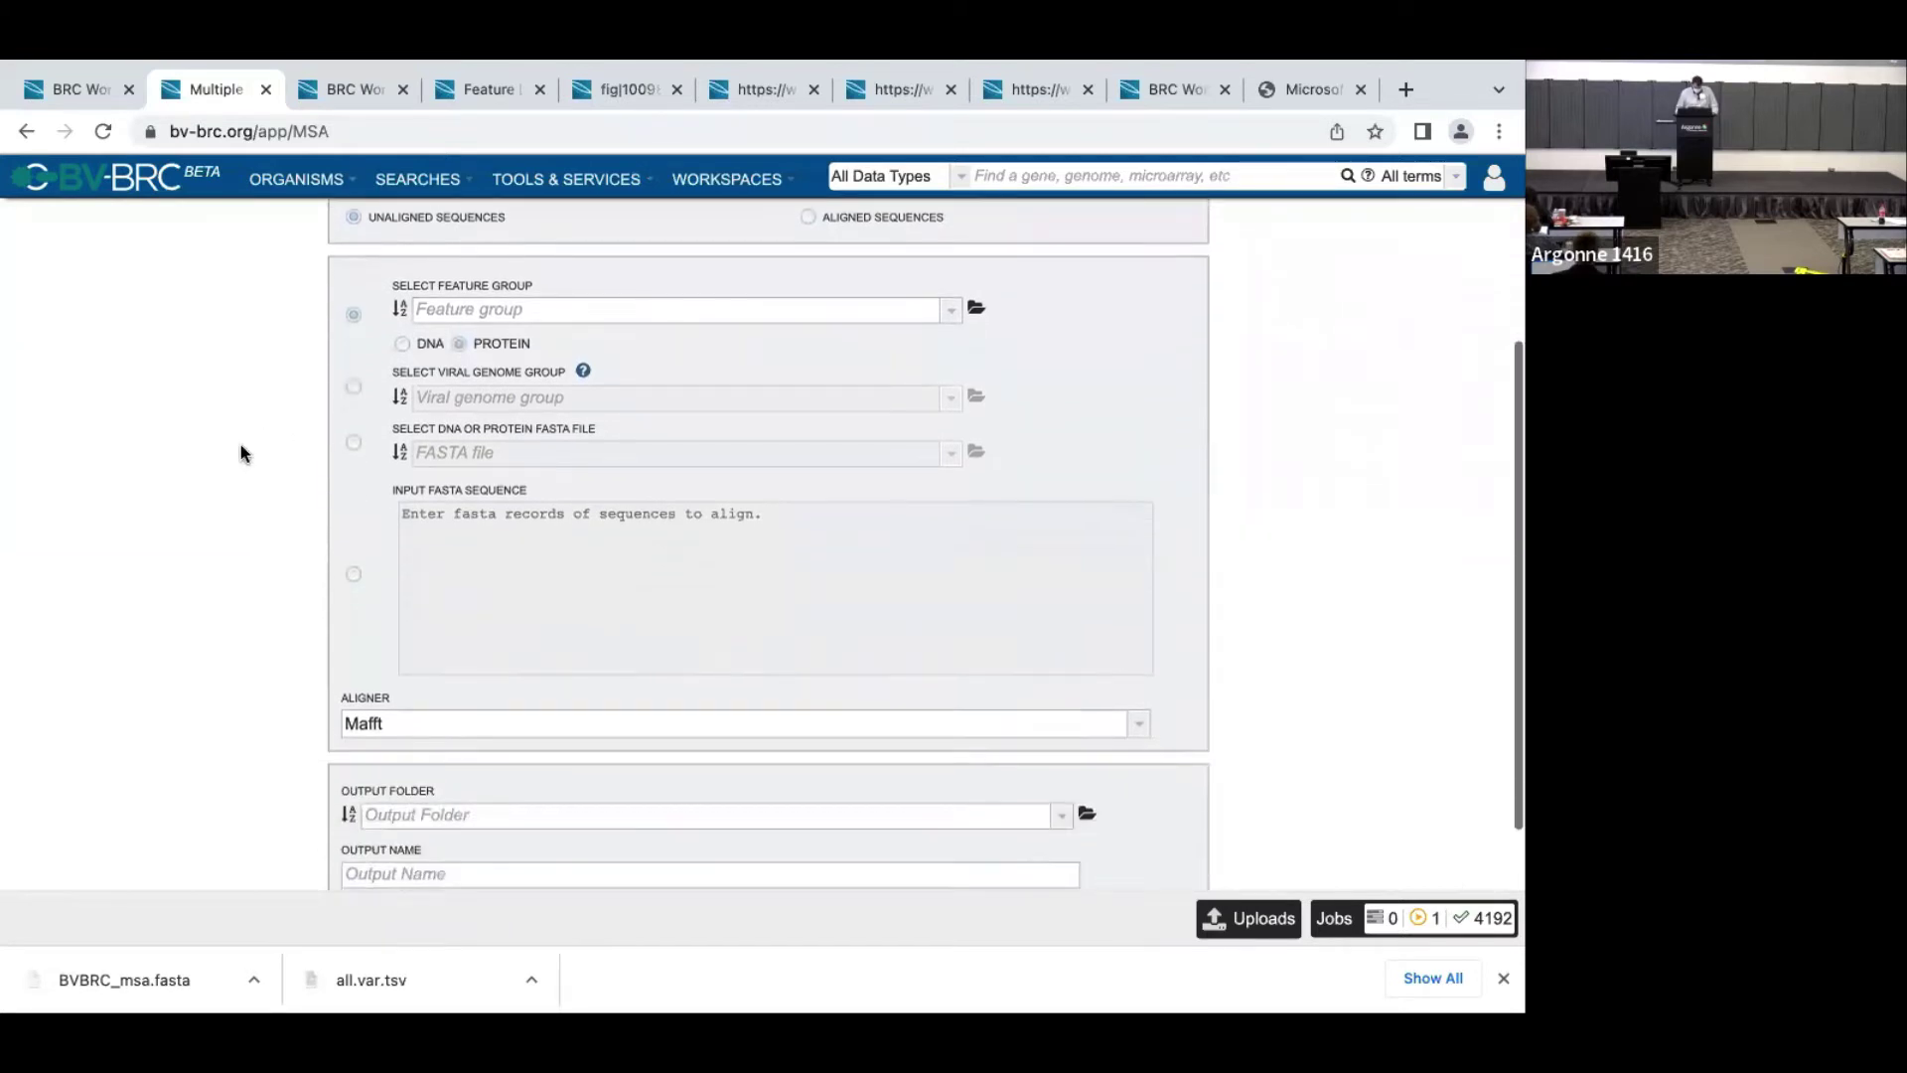
pyautogui.scroll(3, 248, 347)
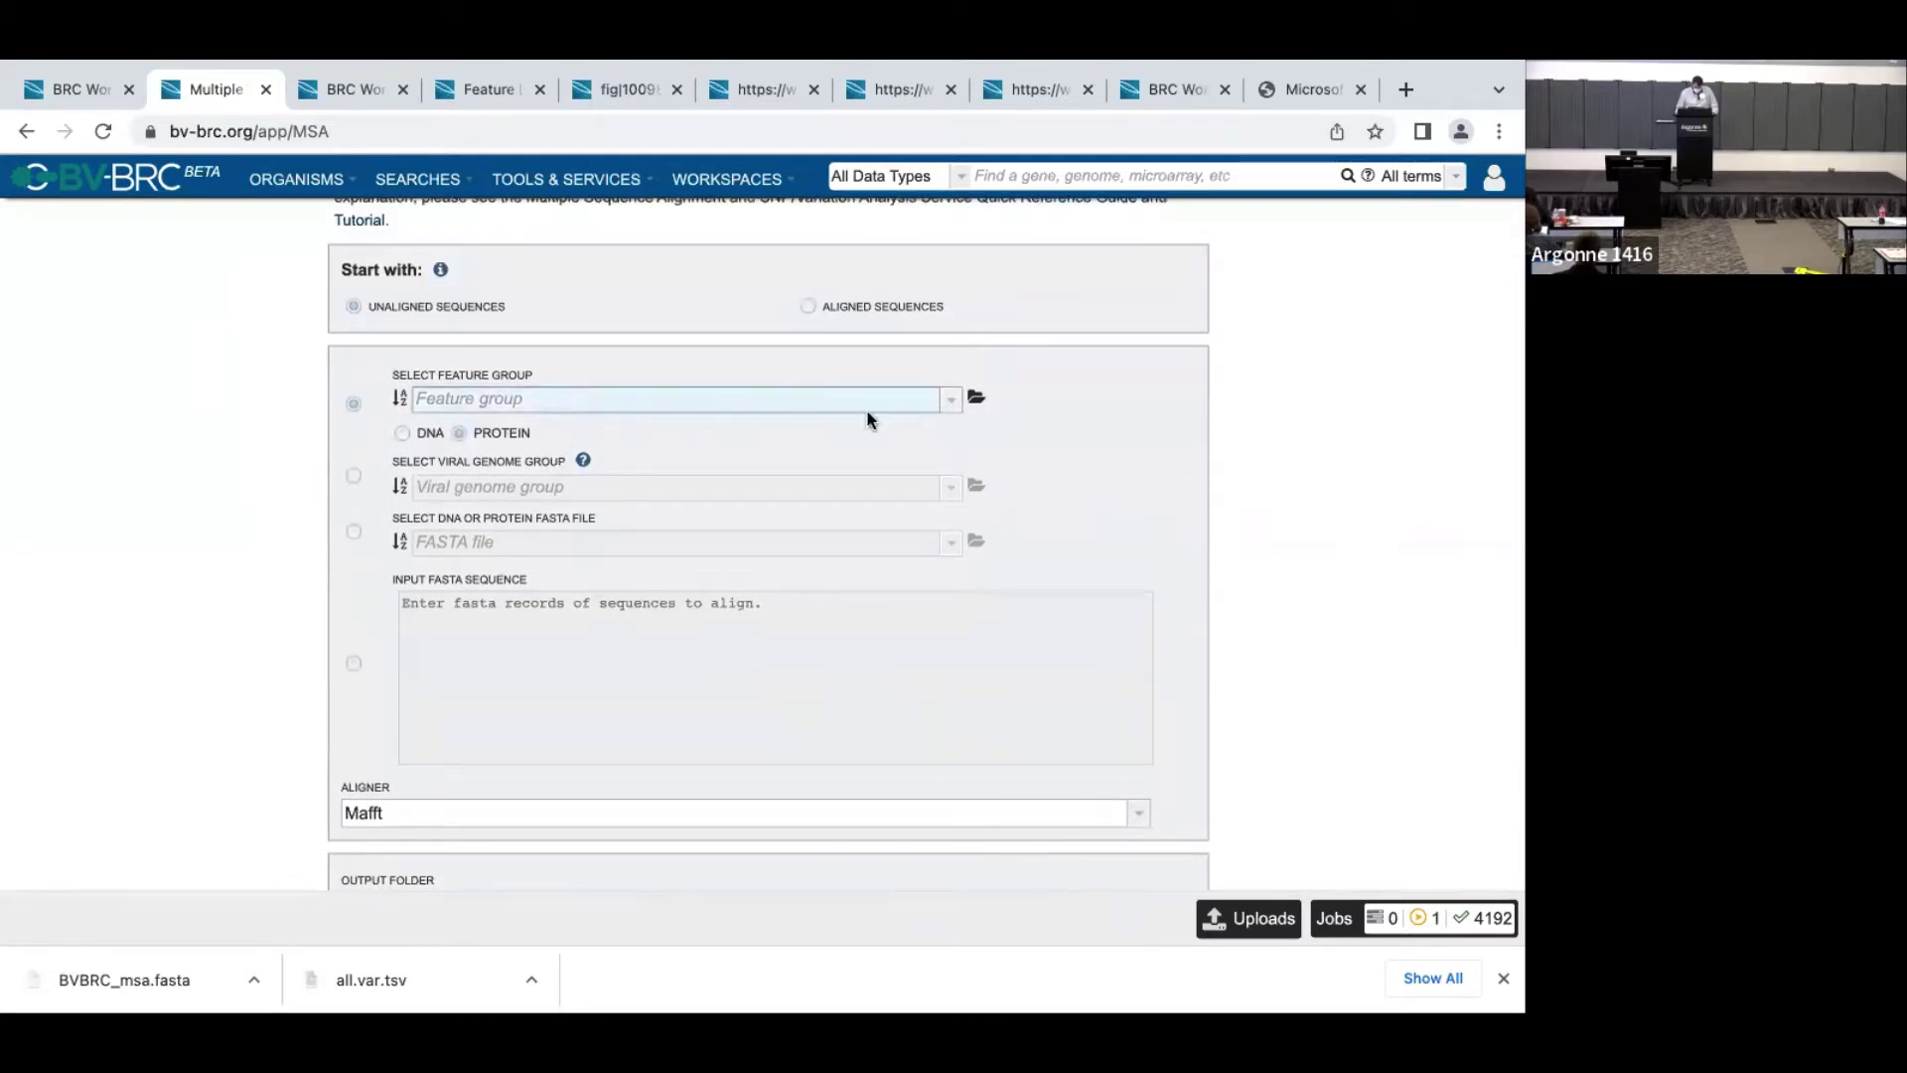
# Step: Choose the Endosymbiont_thioredoxin_reductase group from public BV-BRC Workshop > Multiple Sequence Alignment and SNP Viewer
pyautogui.click(972, 397)
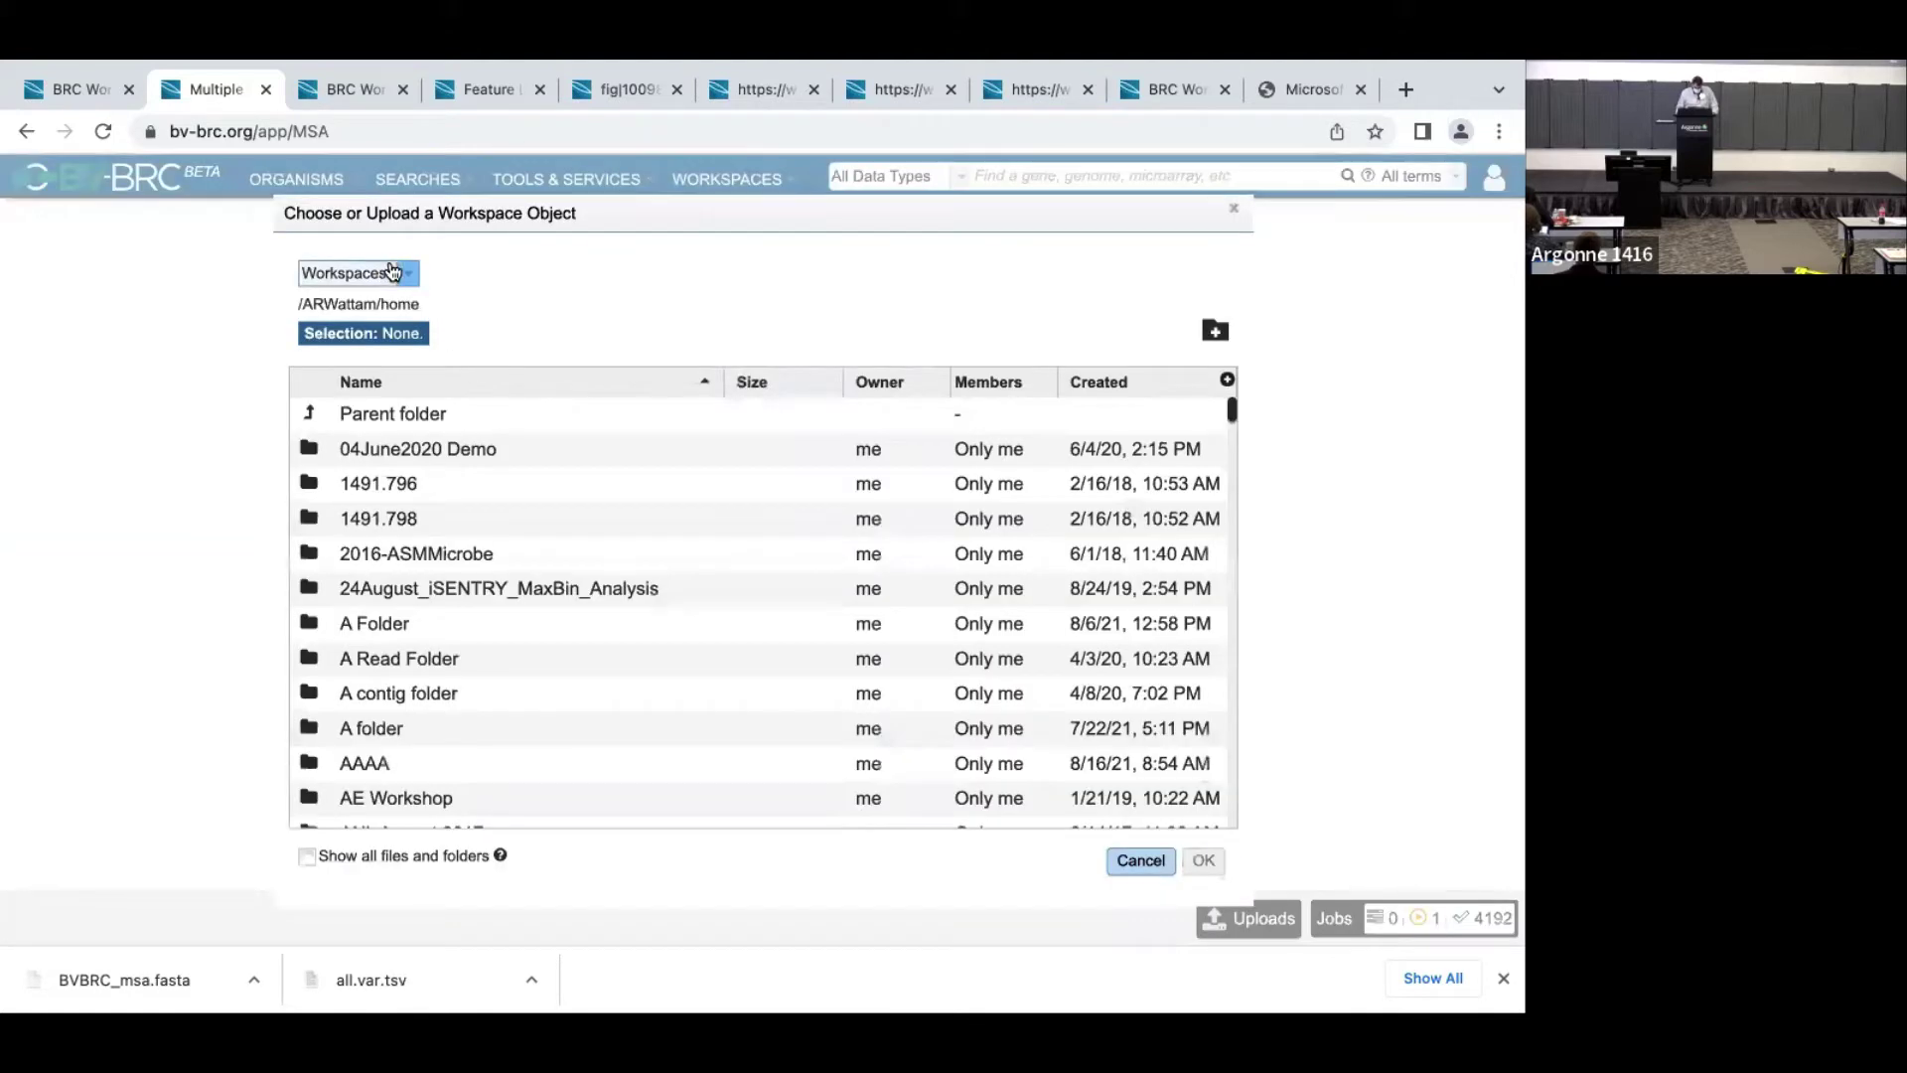
pyautogui.click(407, 274)
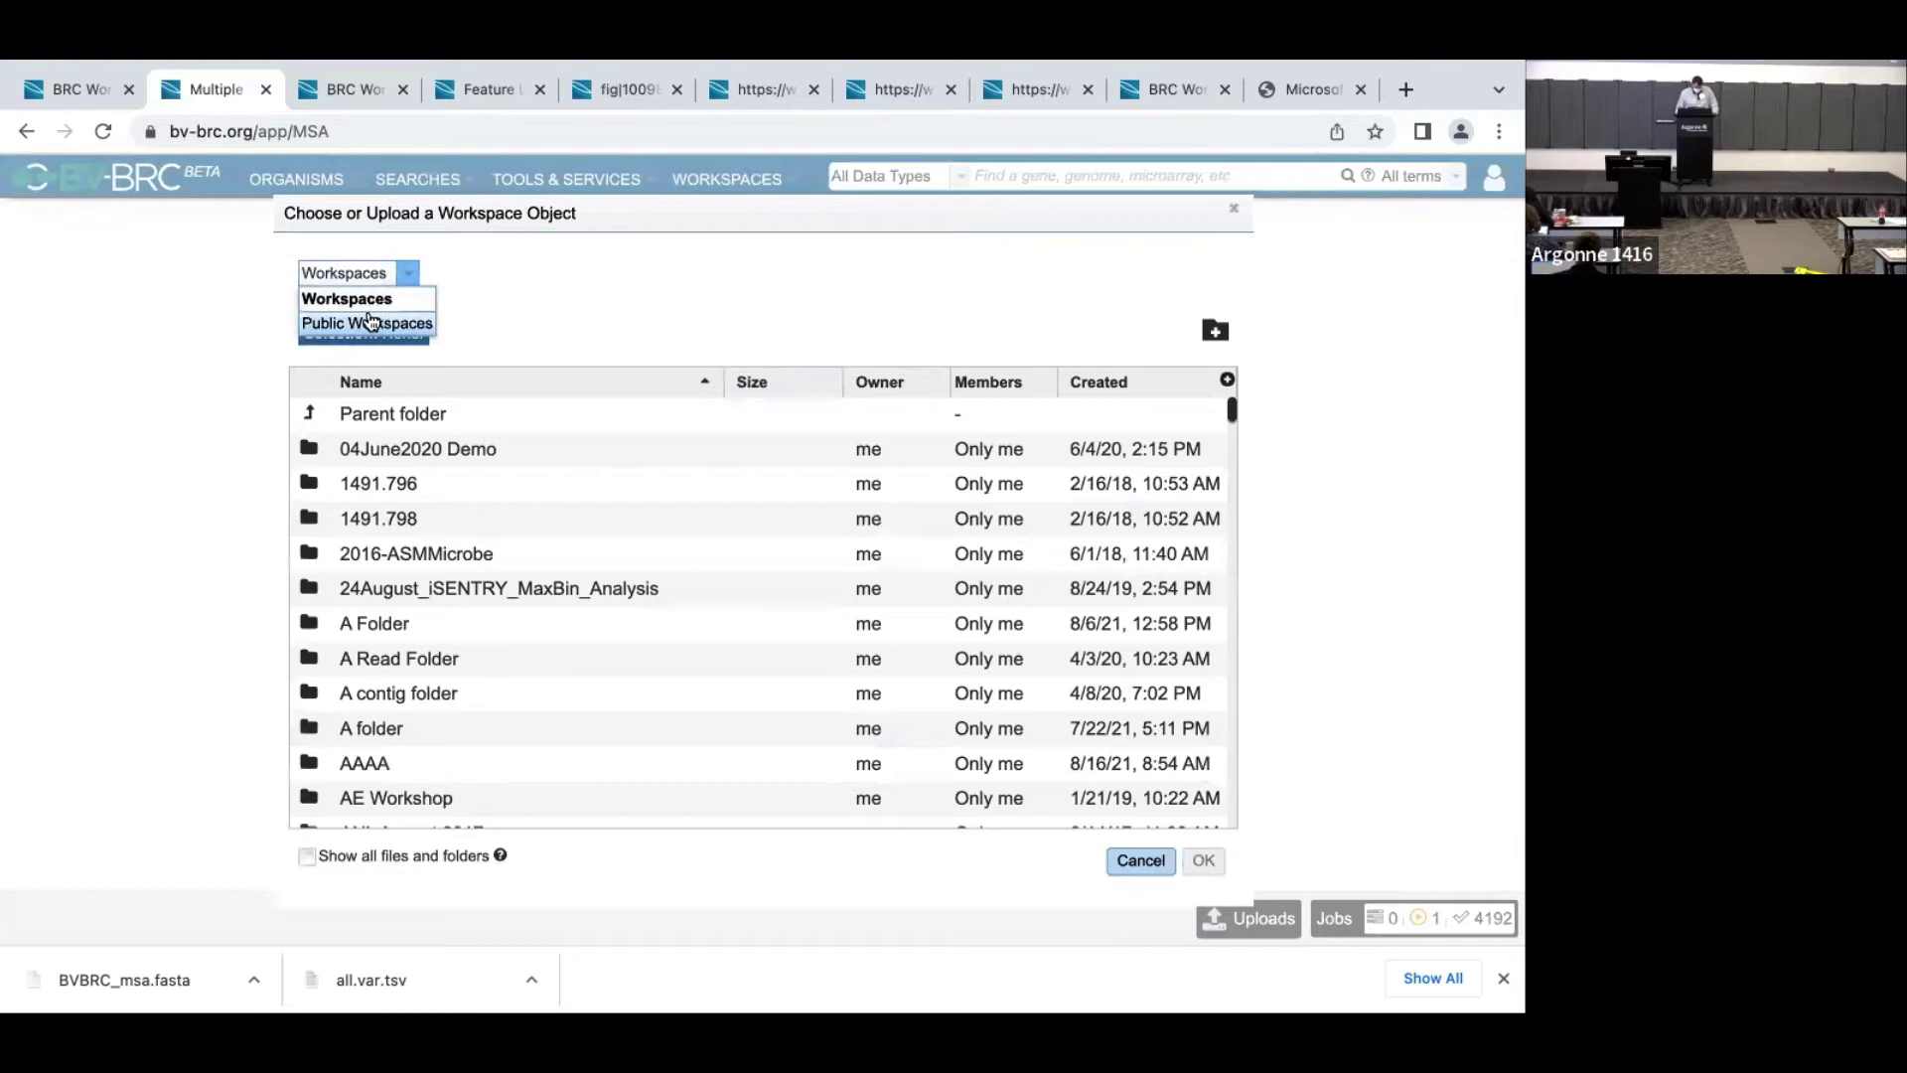
pyautogui.click(371, 321)
pyautogui.scroll(-6, 533, 527)
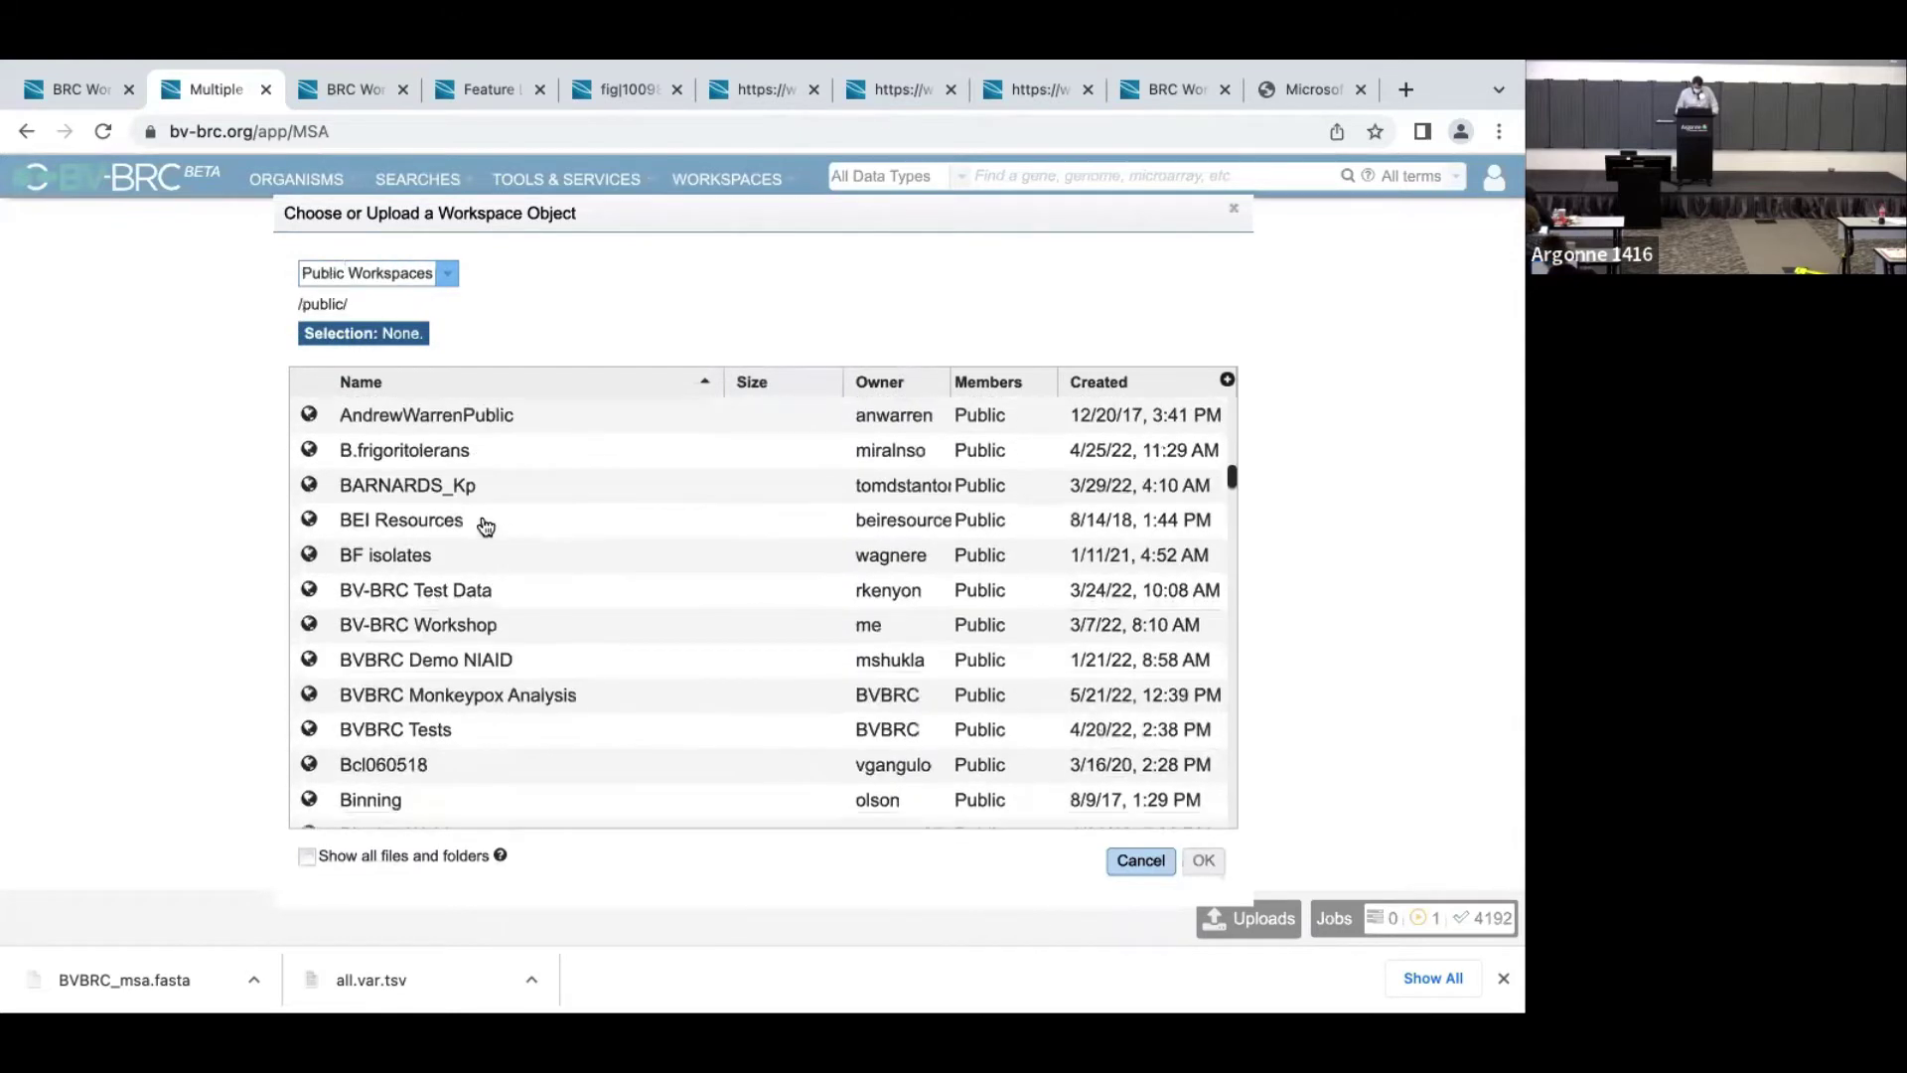
pyautogui.doubleClick(313, 623)
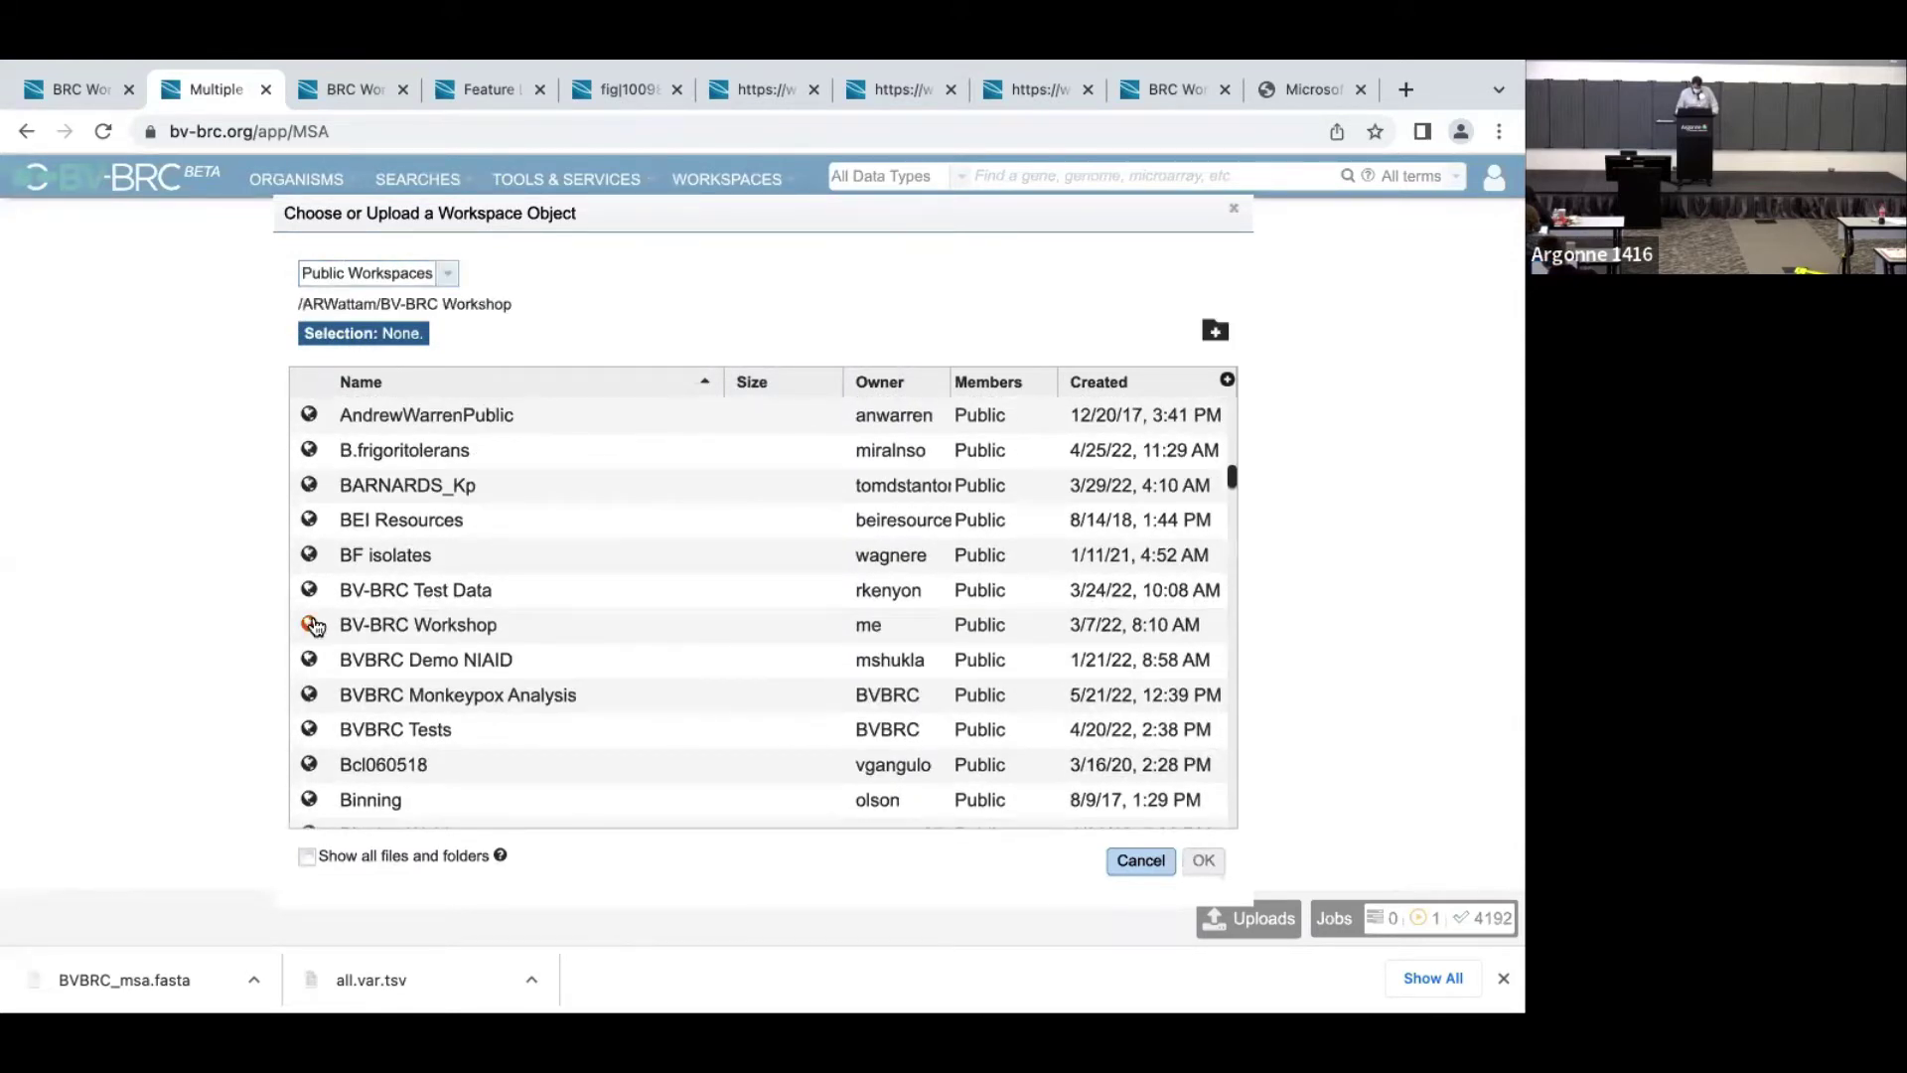
pyautogui.scroll(-1, 452, 725)
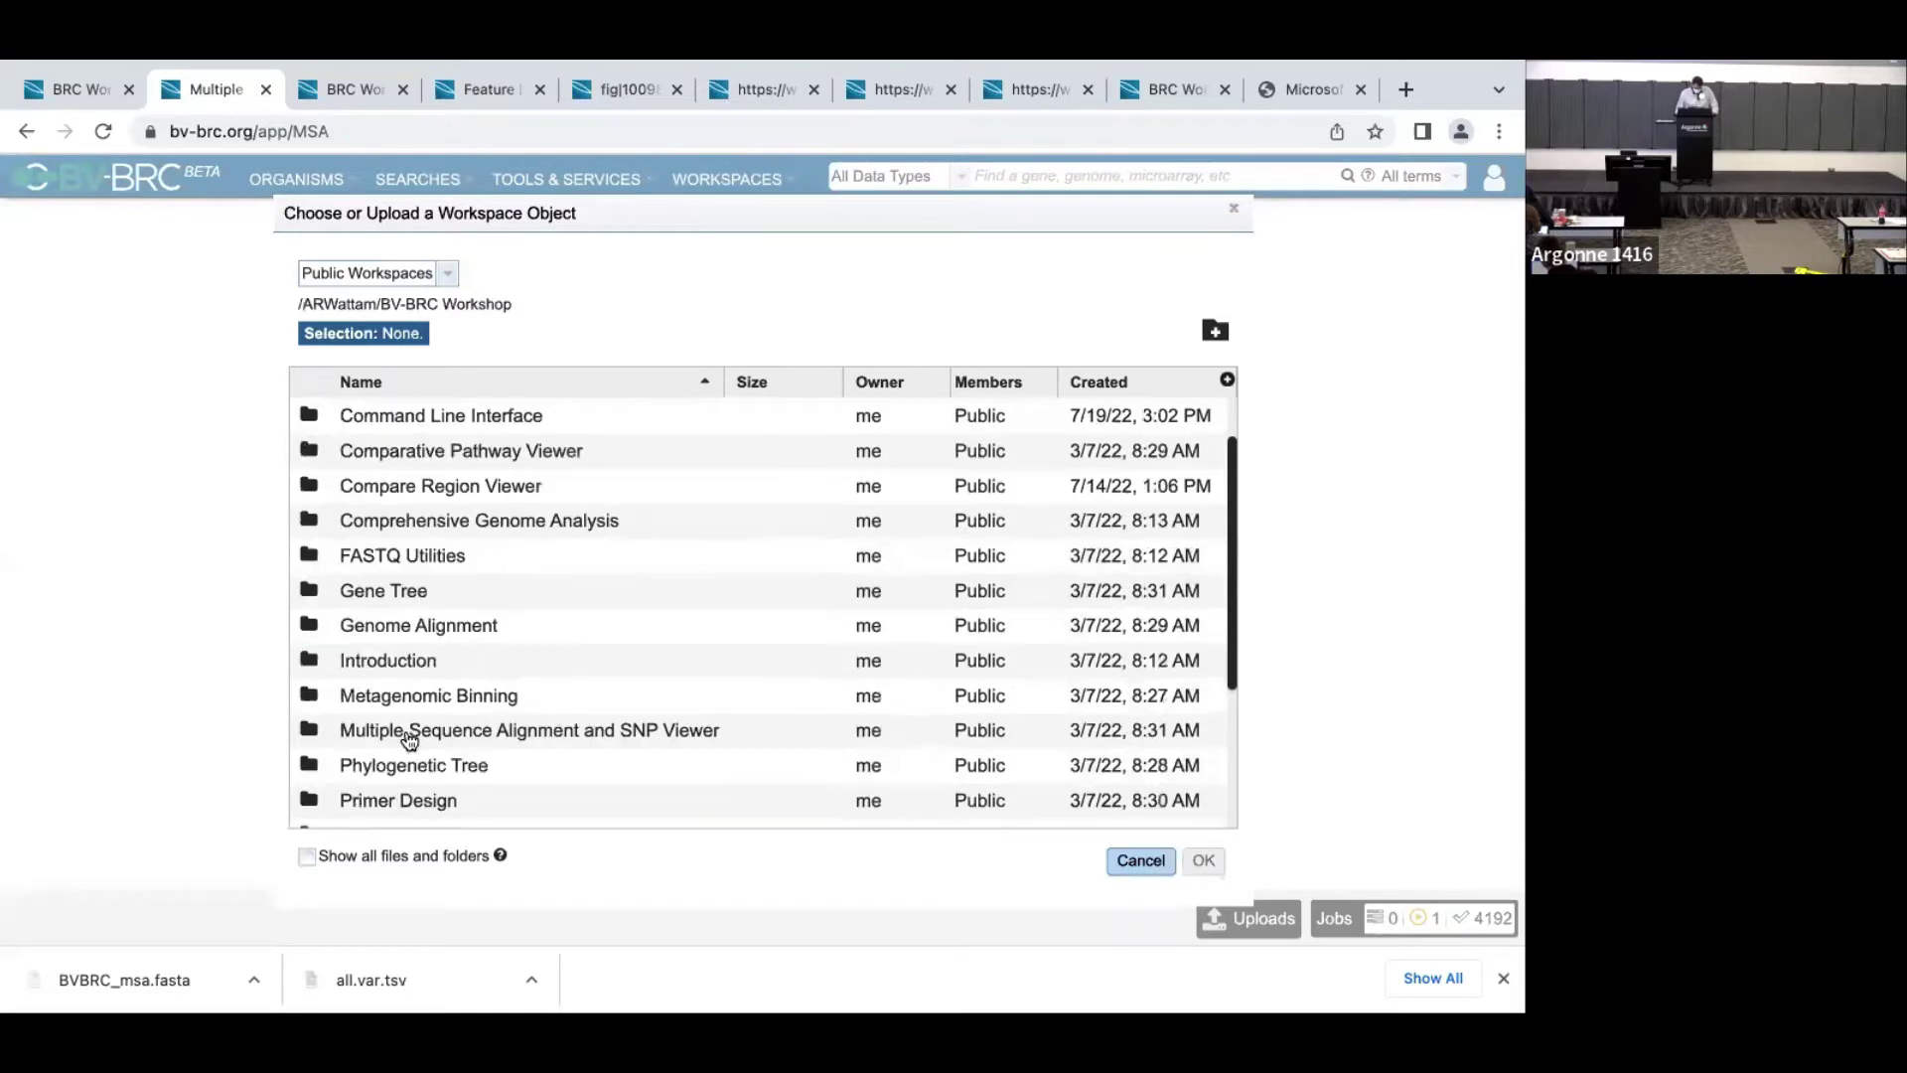
pyautogui.doubleClick(313, 732)
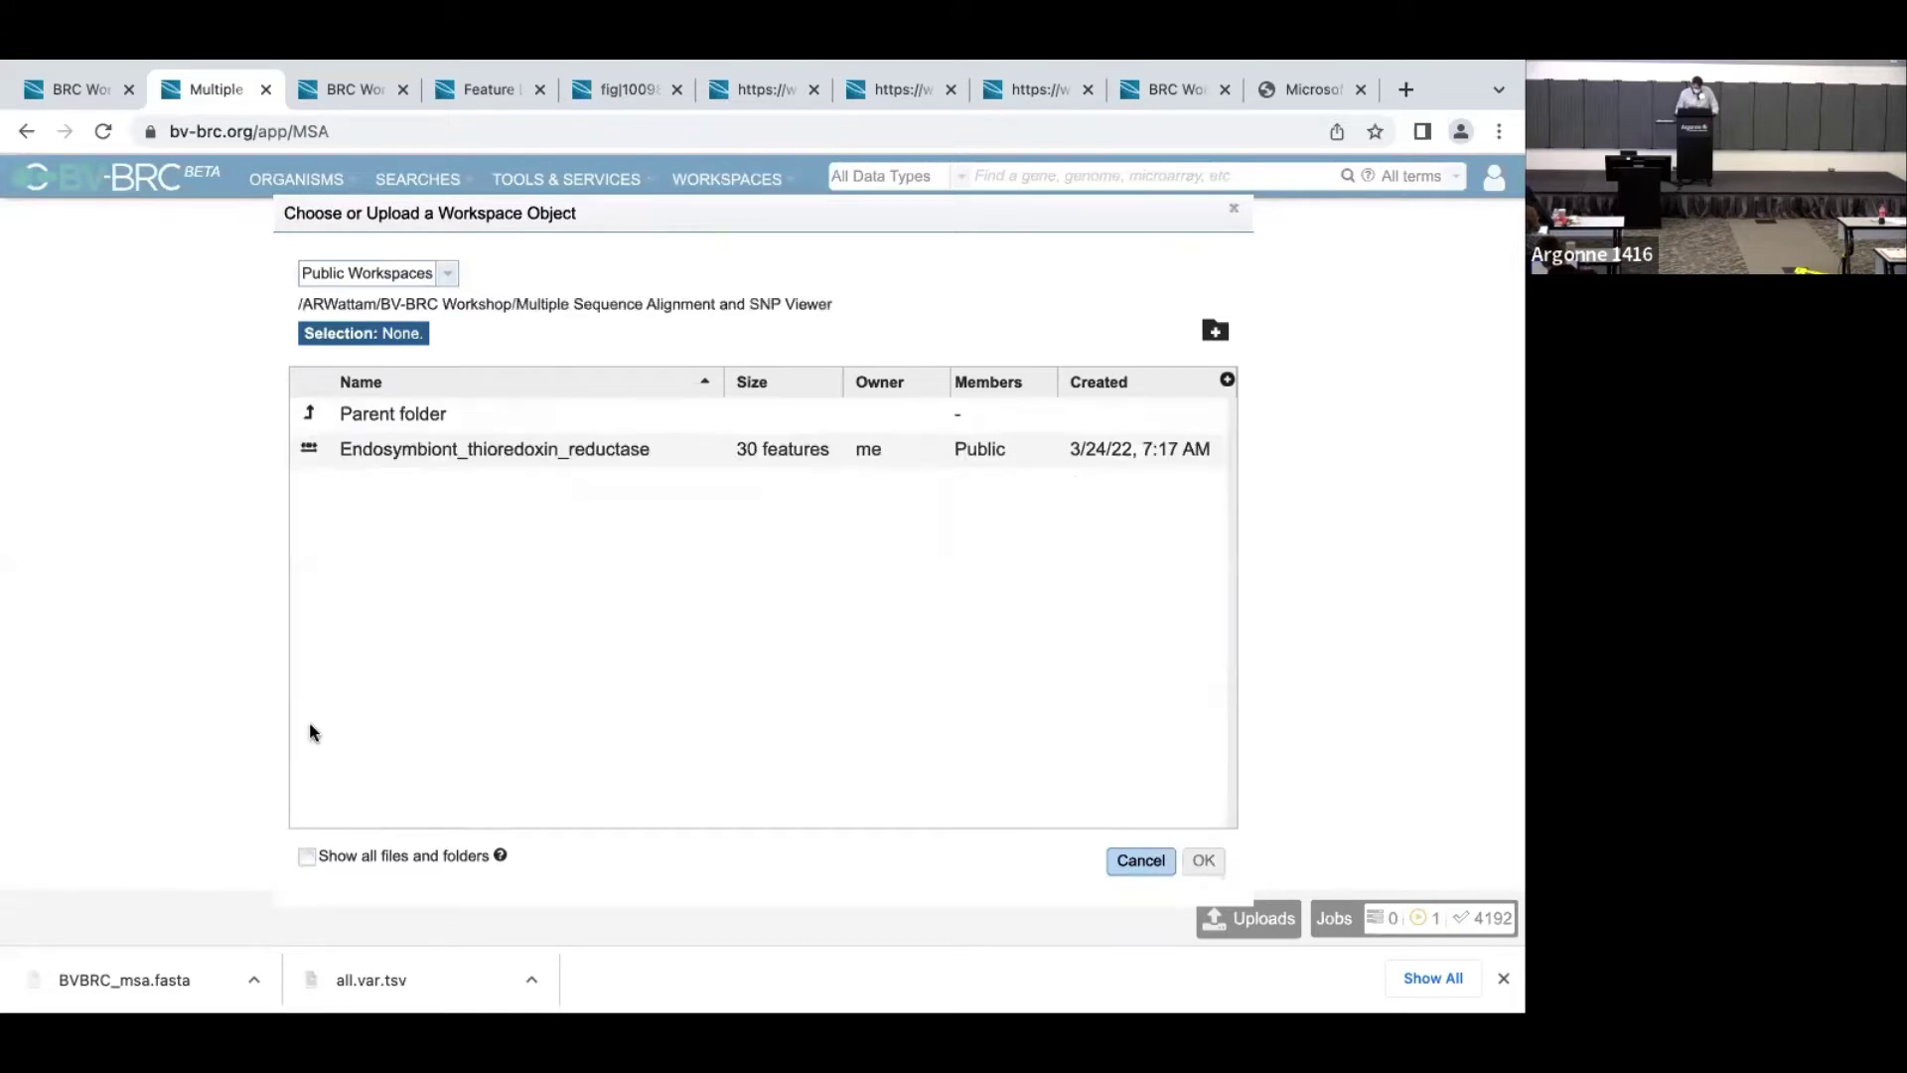
pyautogui.click(570, 460)
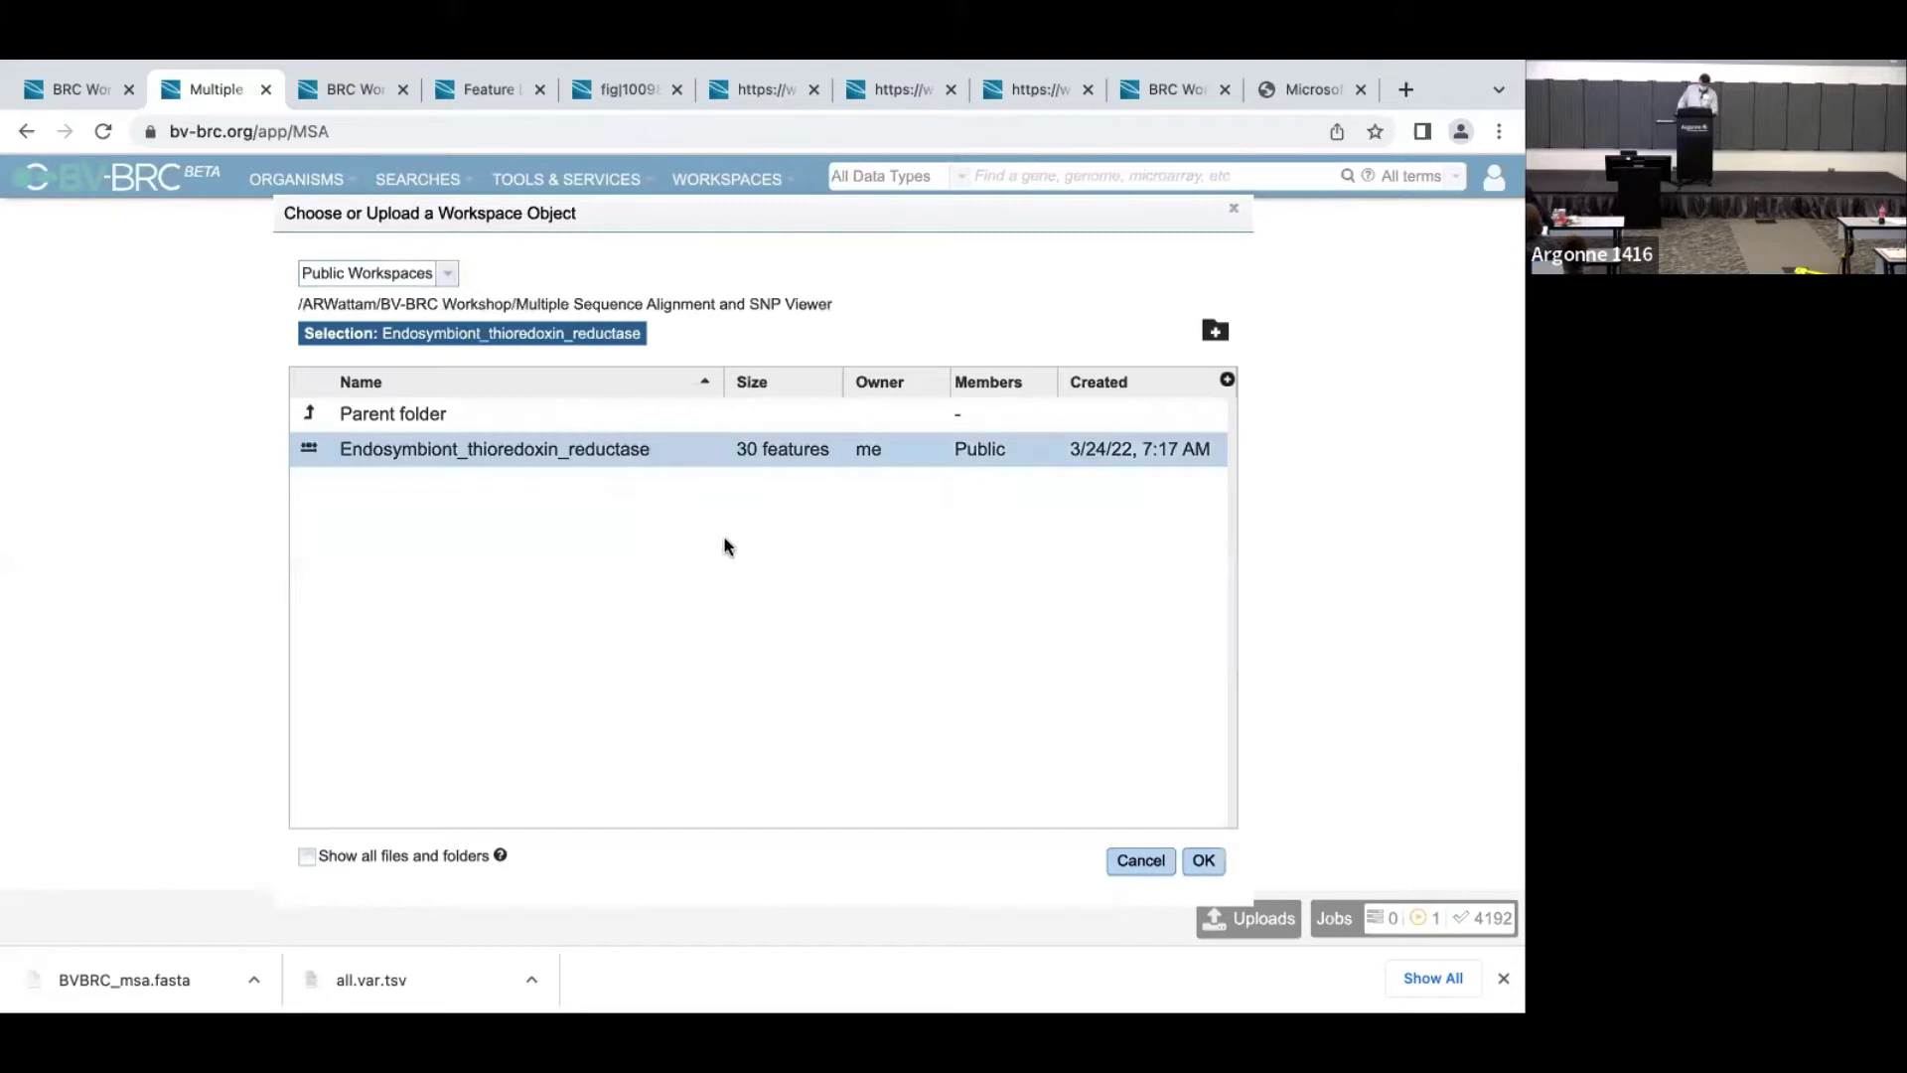
pyautogui.click(1202, 861)
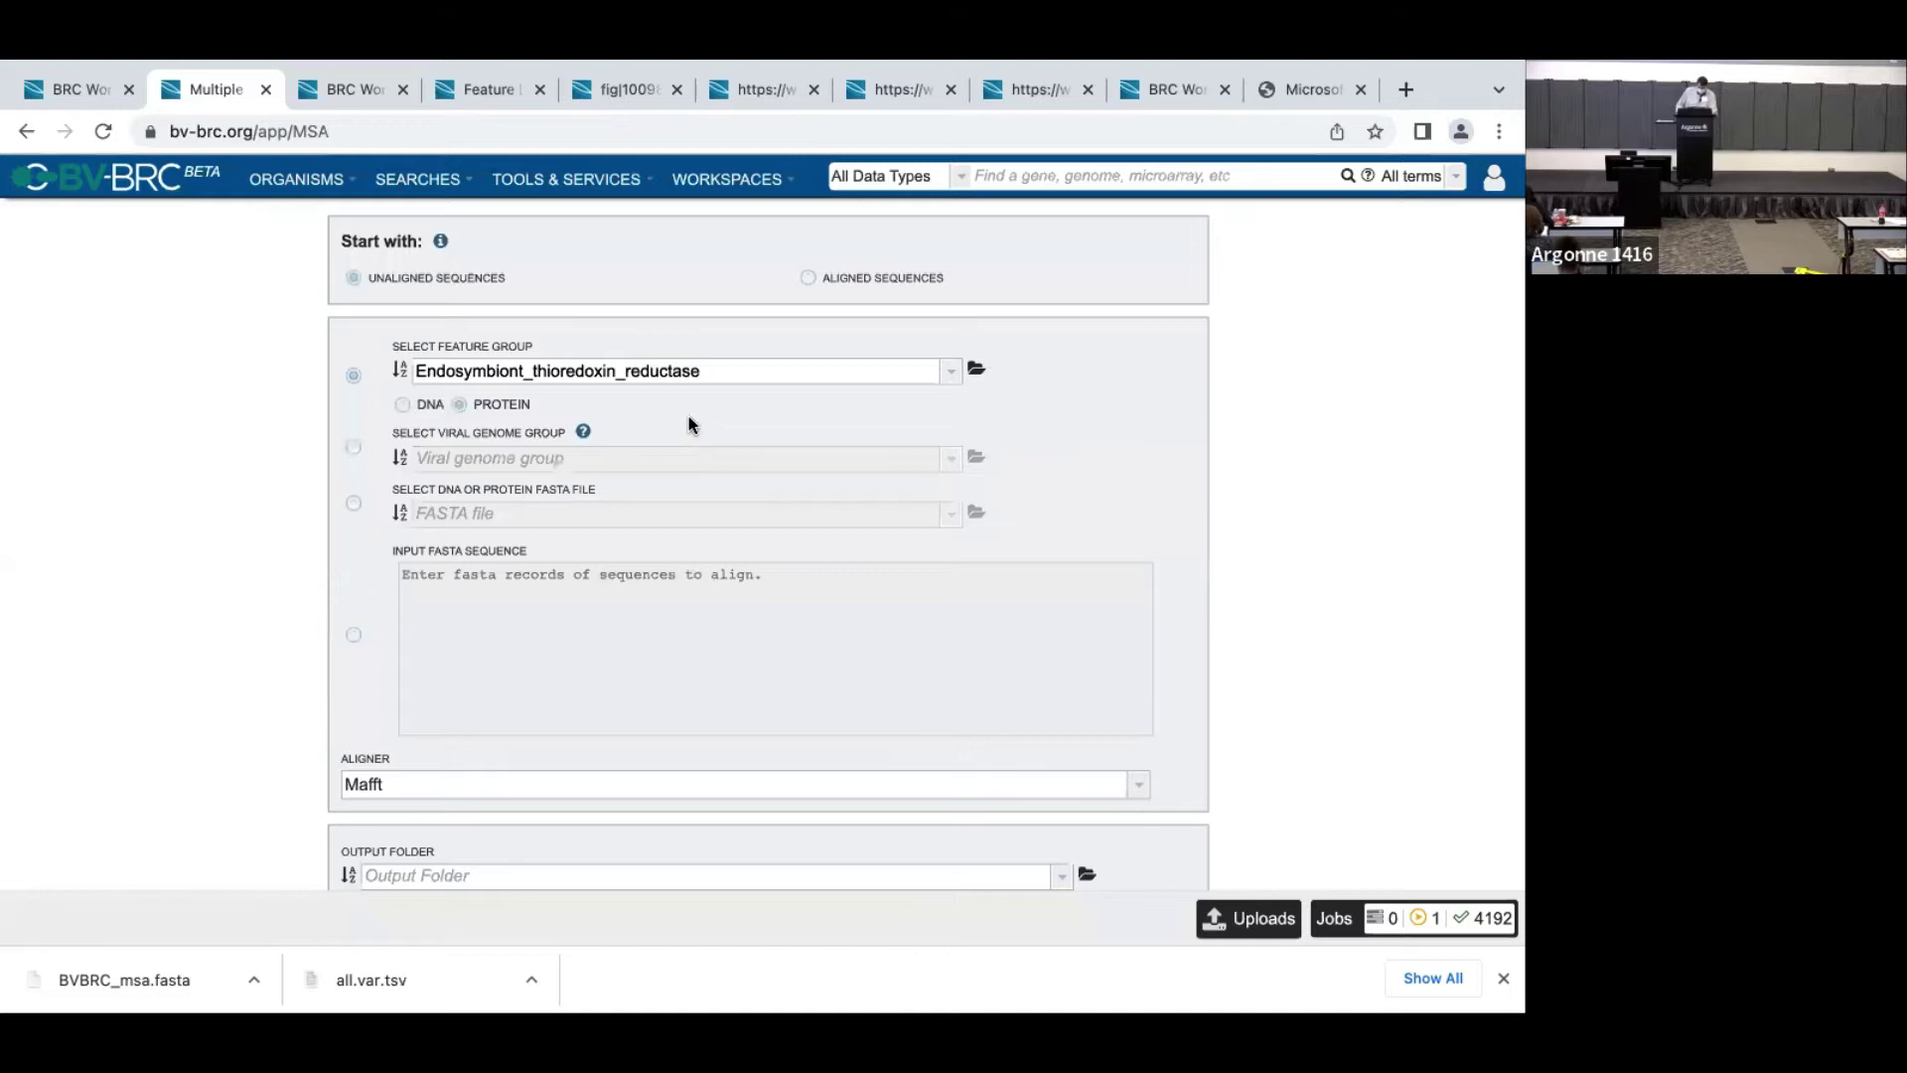
pyautogui.click(353, 452)
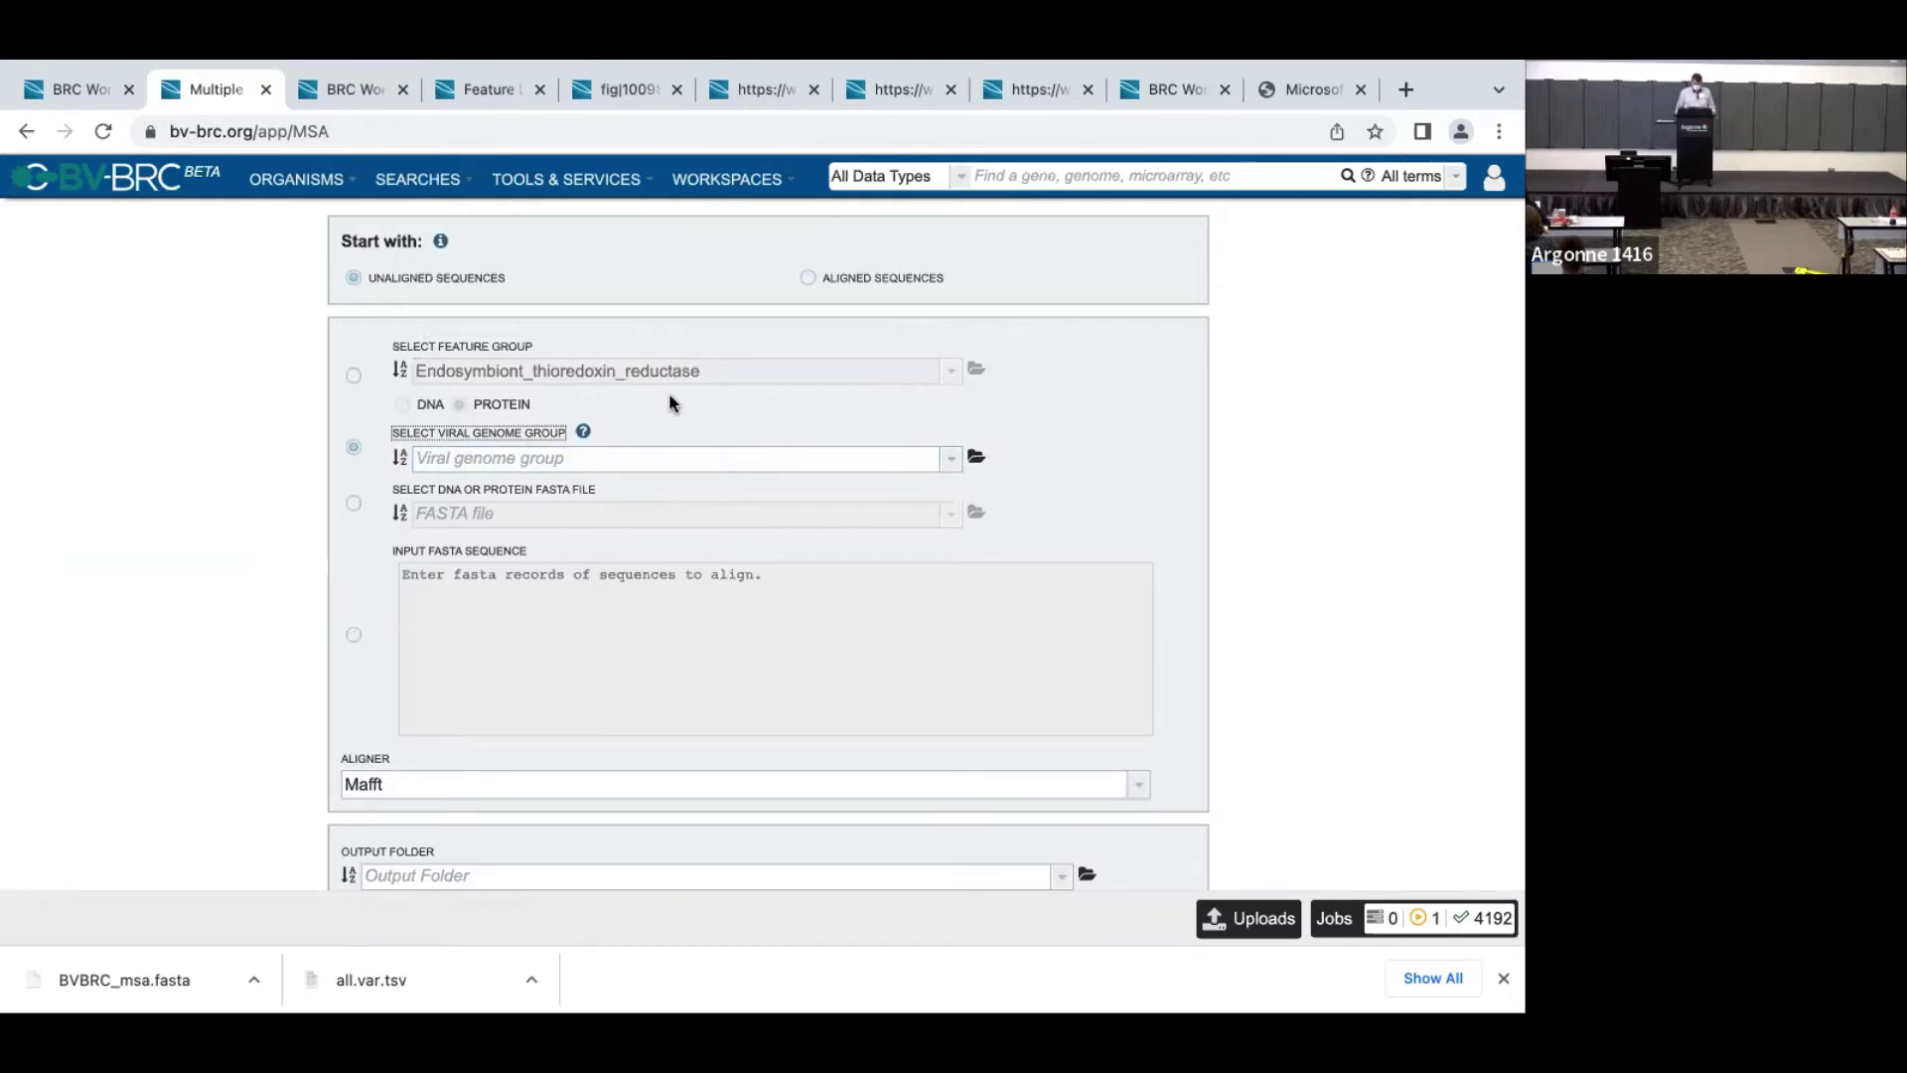
pyautogui.click(529, 514)
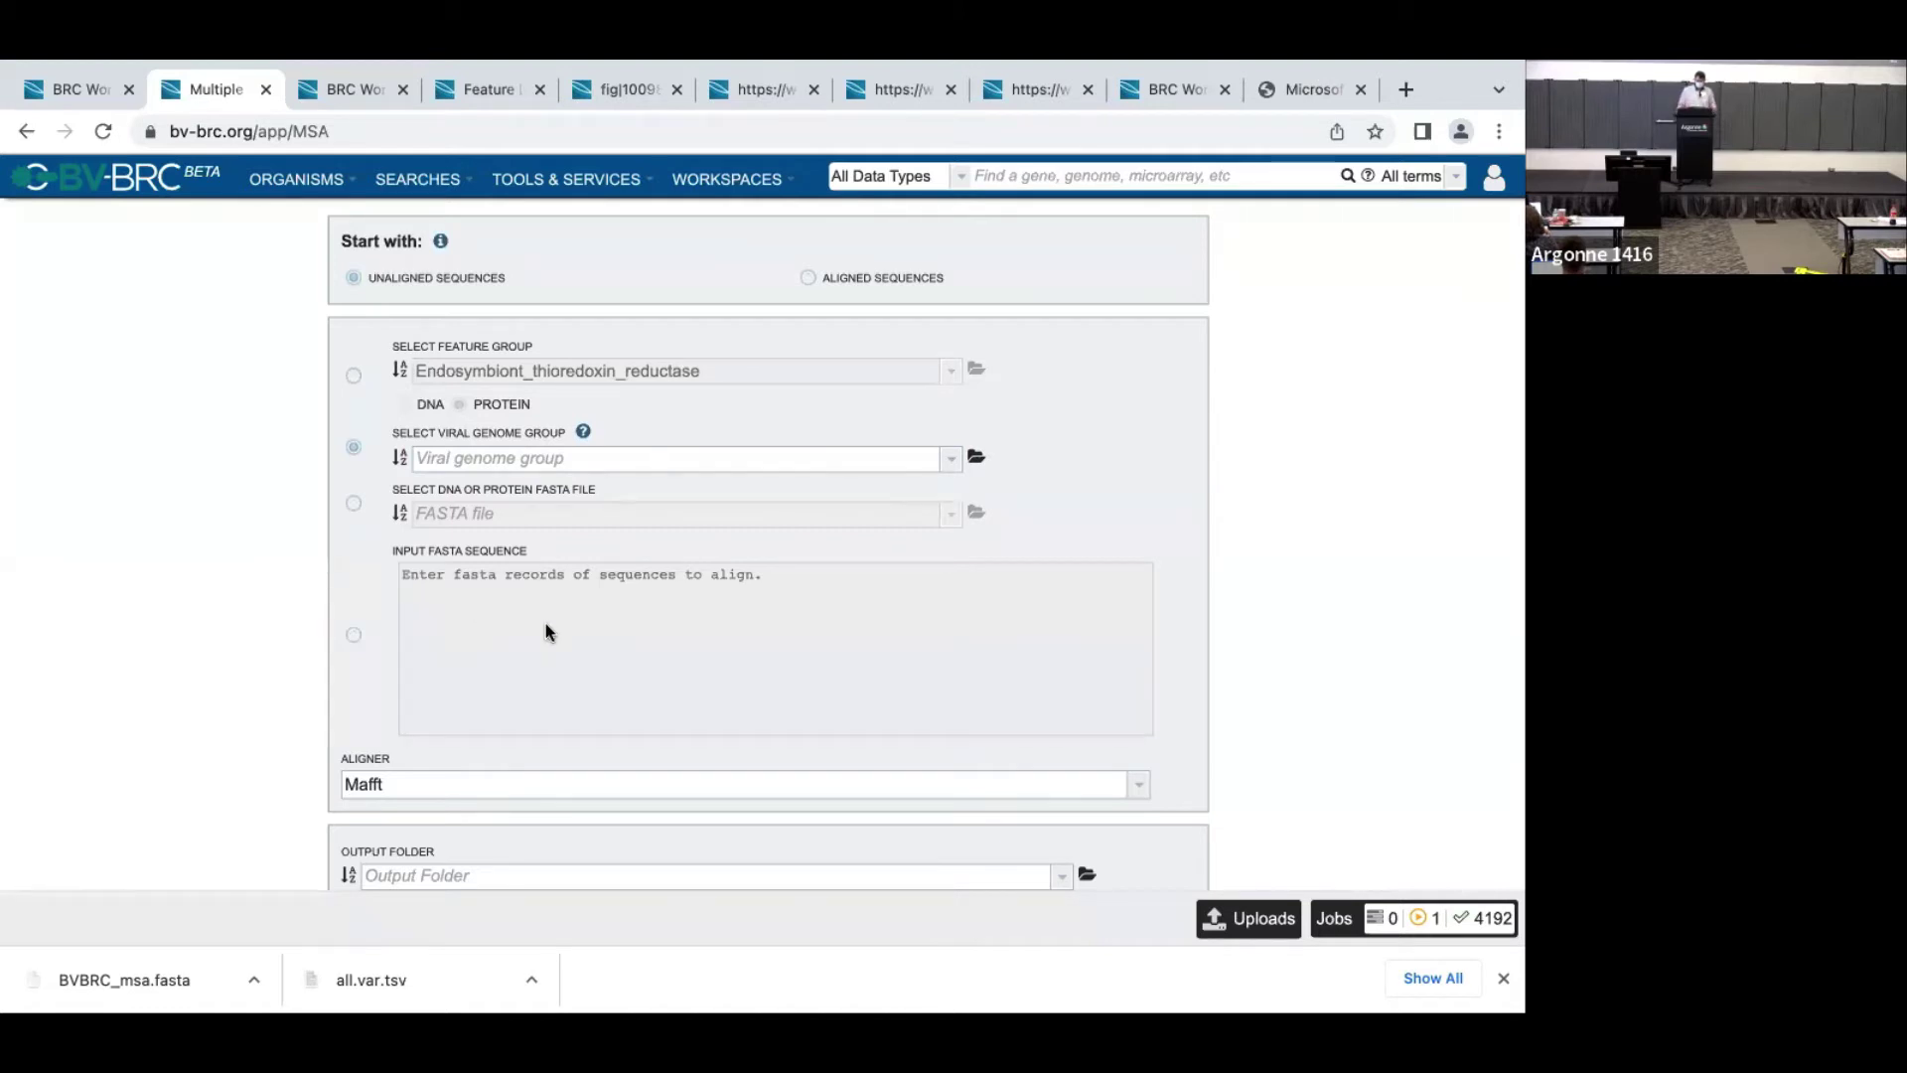
pyautogui.click(349, 376)
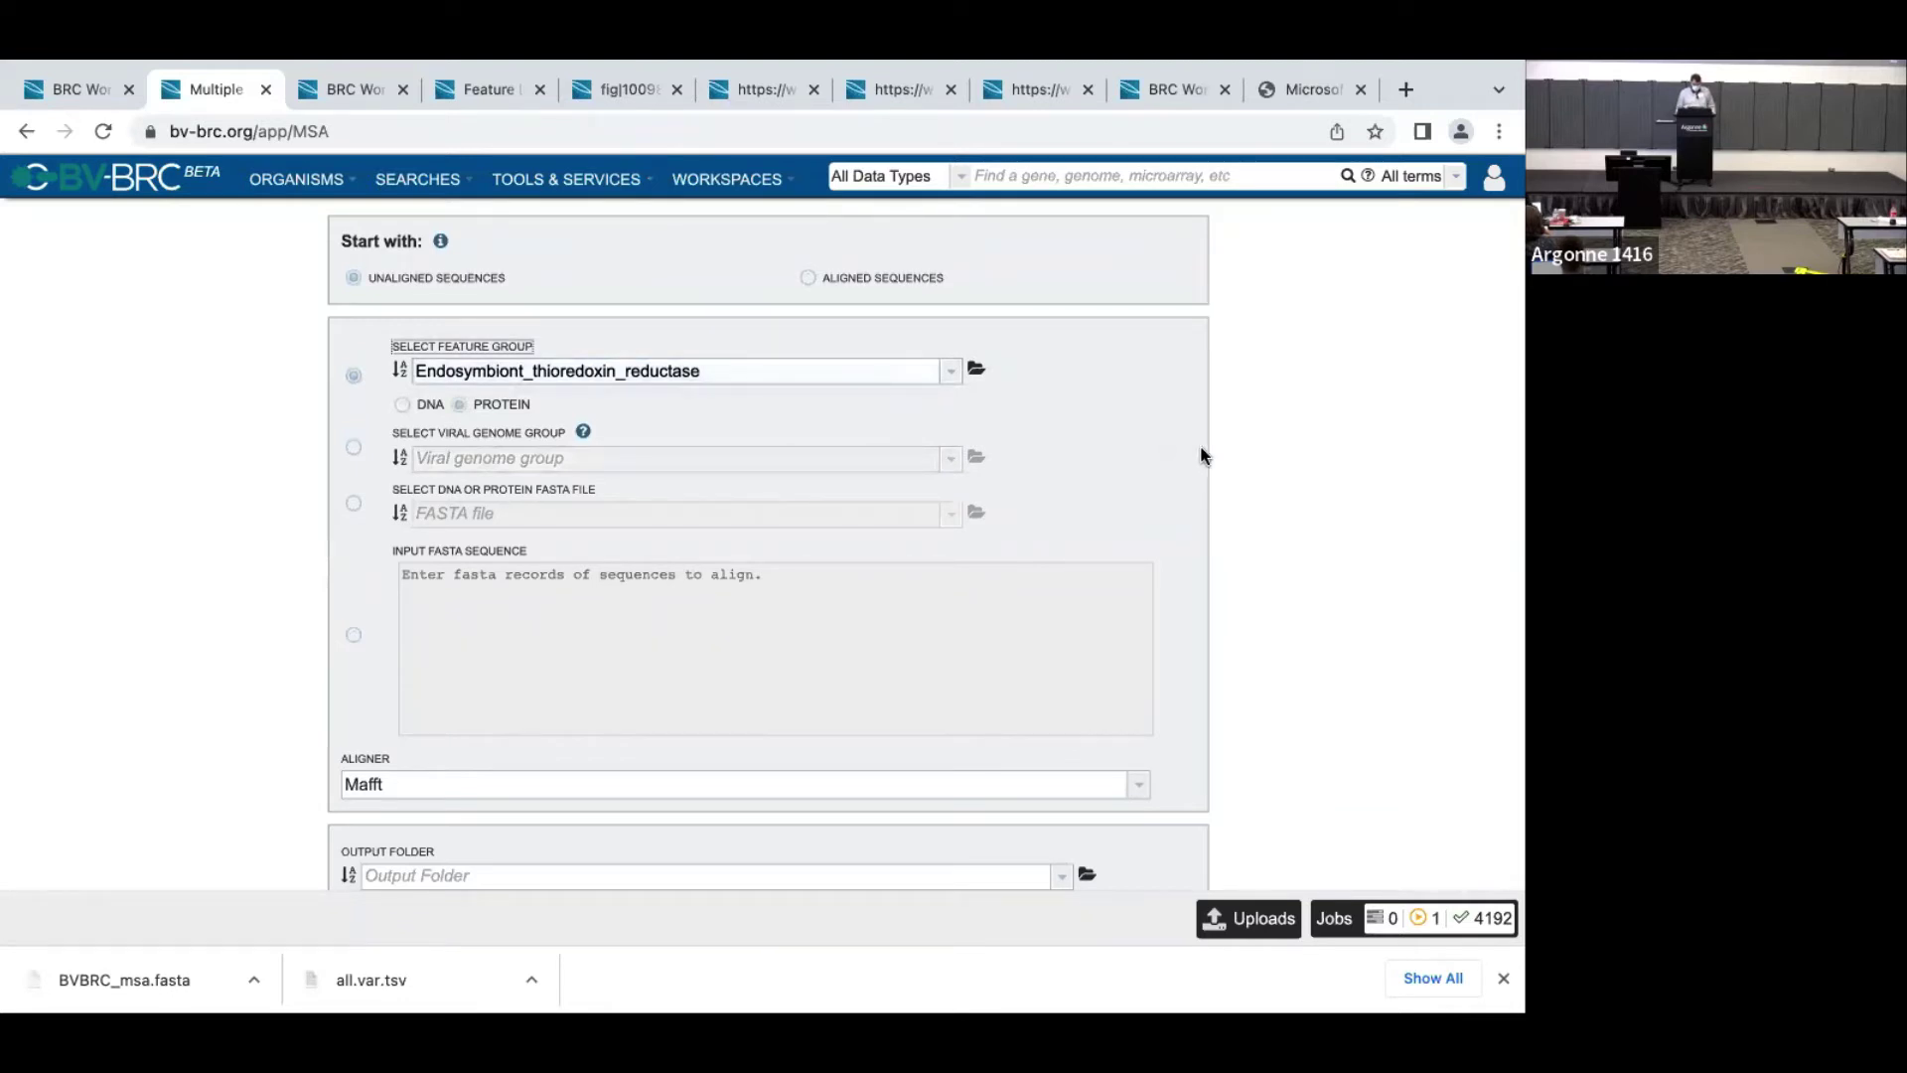
# Step: Keep Mafft as the aligner and save results to the ANL Workshop July 2022 folder
pyautogui.scroll(-2, 1202, 455)
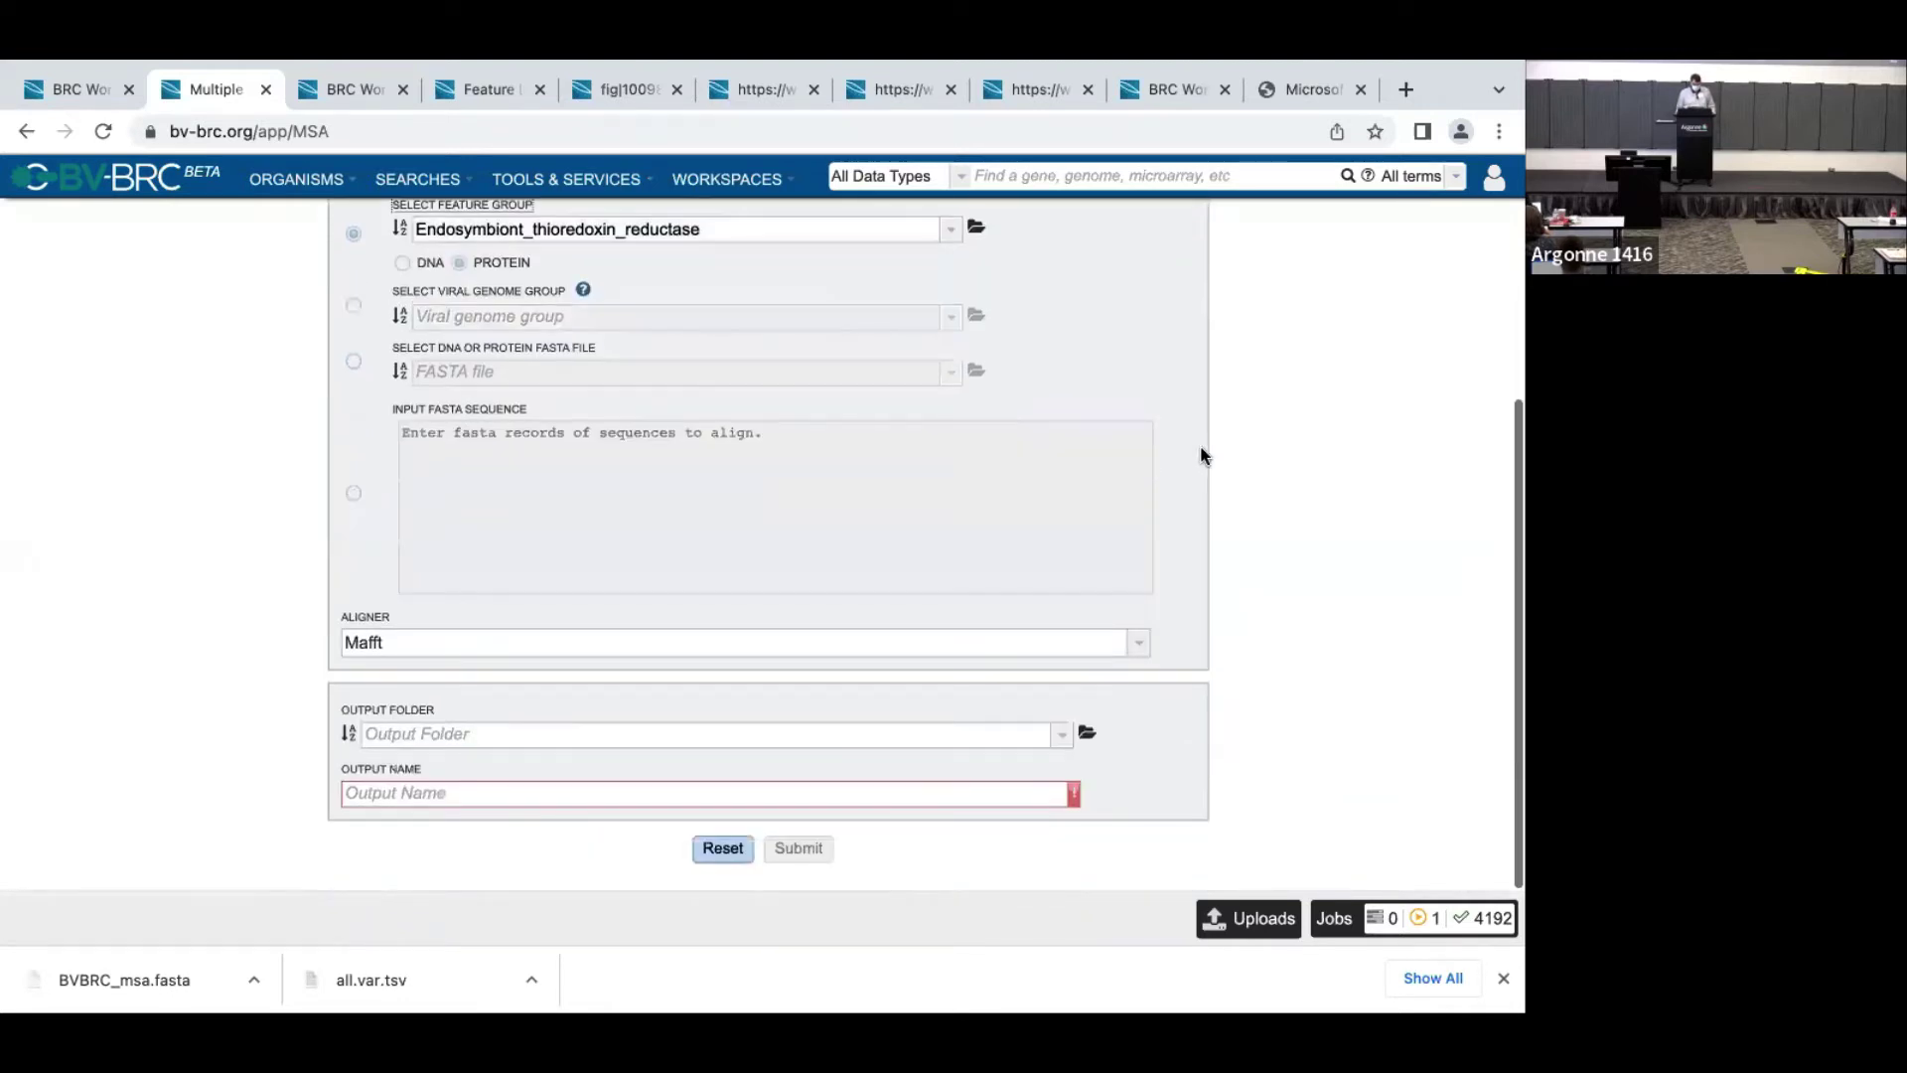
pyautogui.click(409, 647)
pyautogui.click(412, 653)
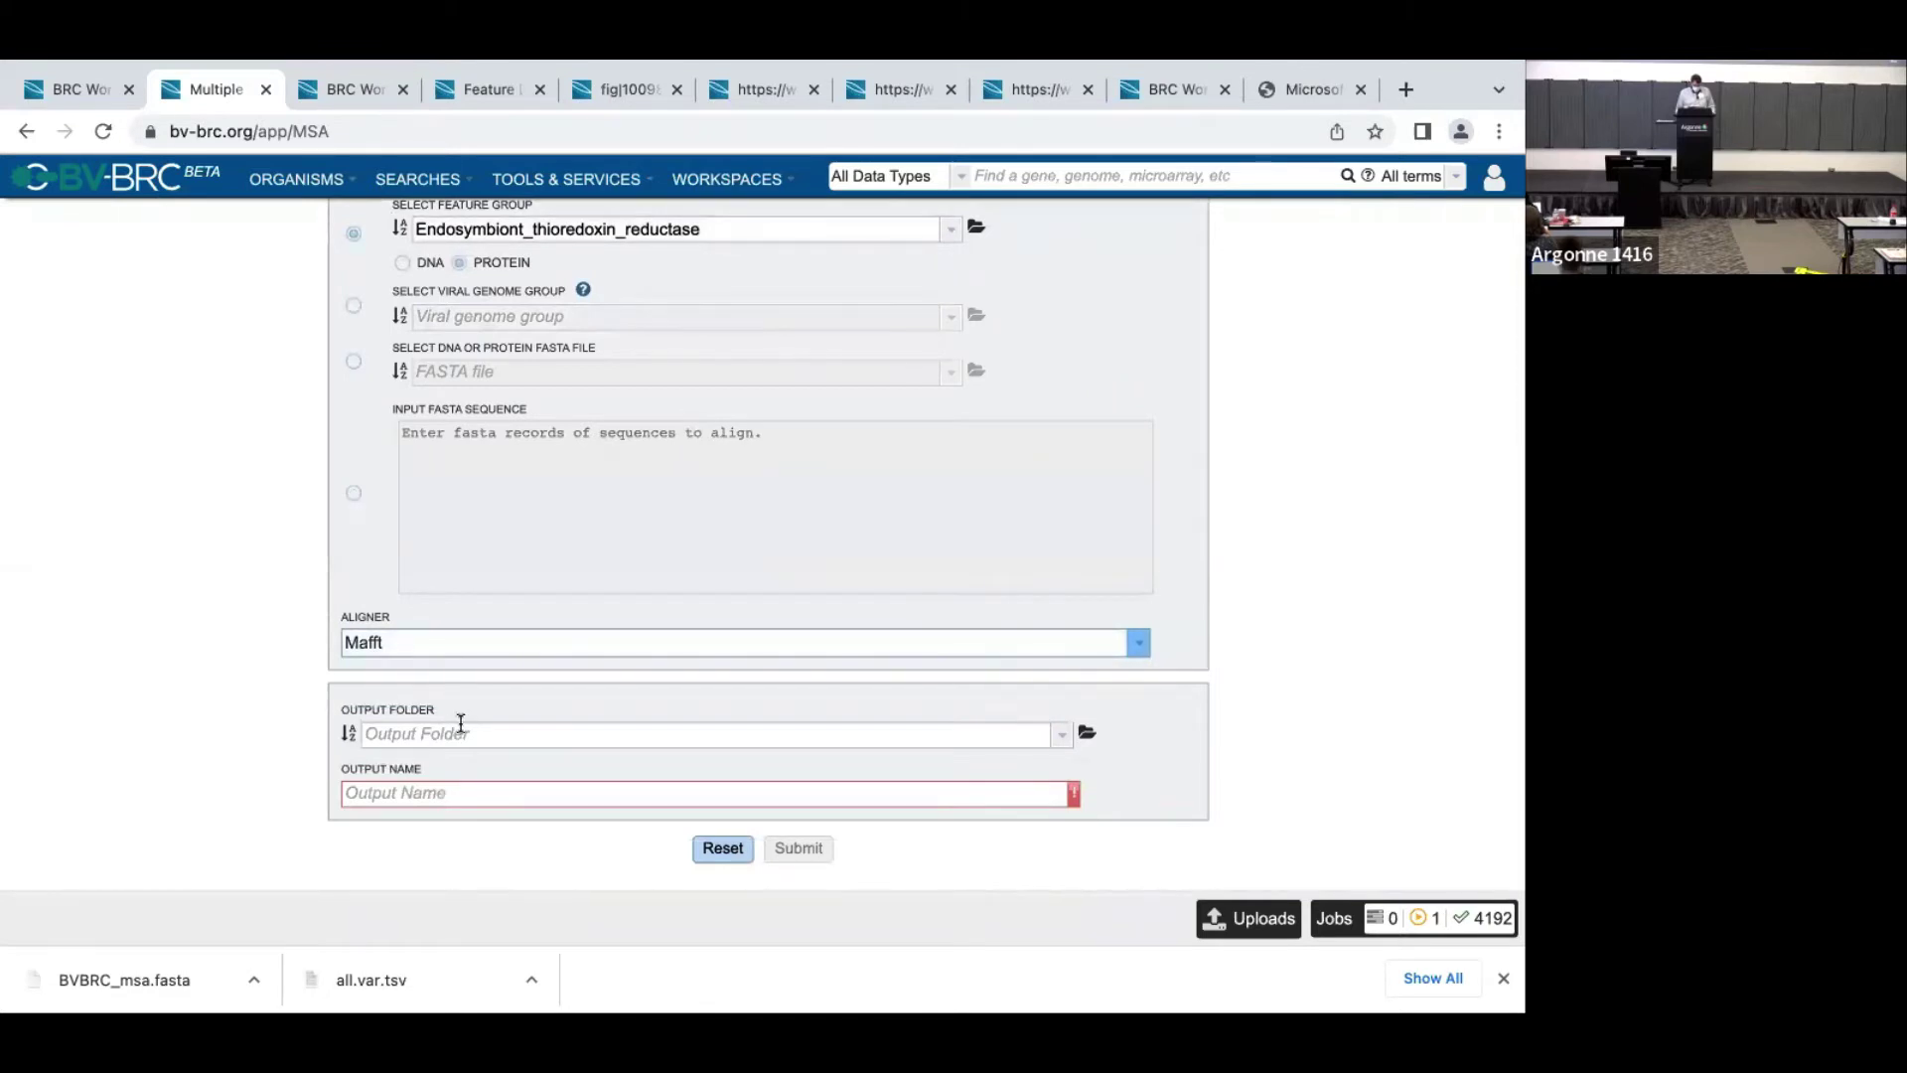
pyautogui.click(1061, 737)
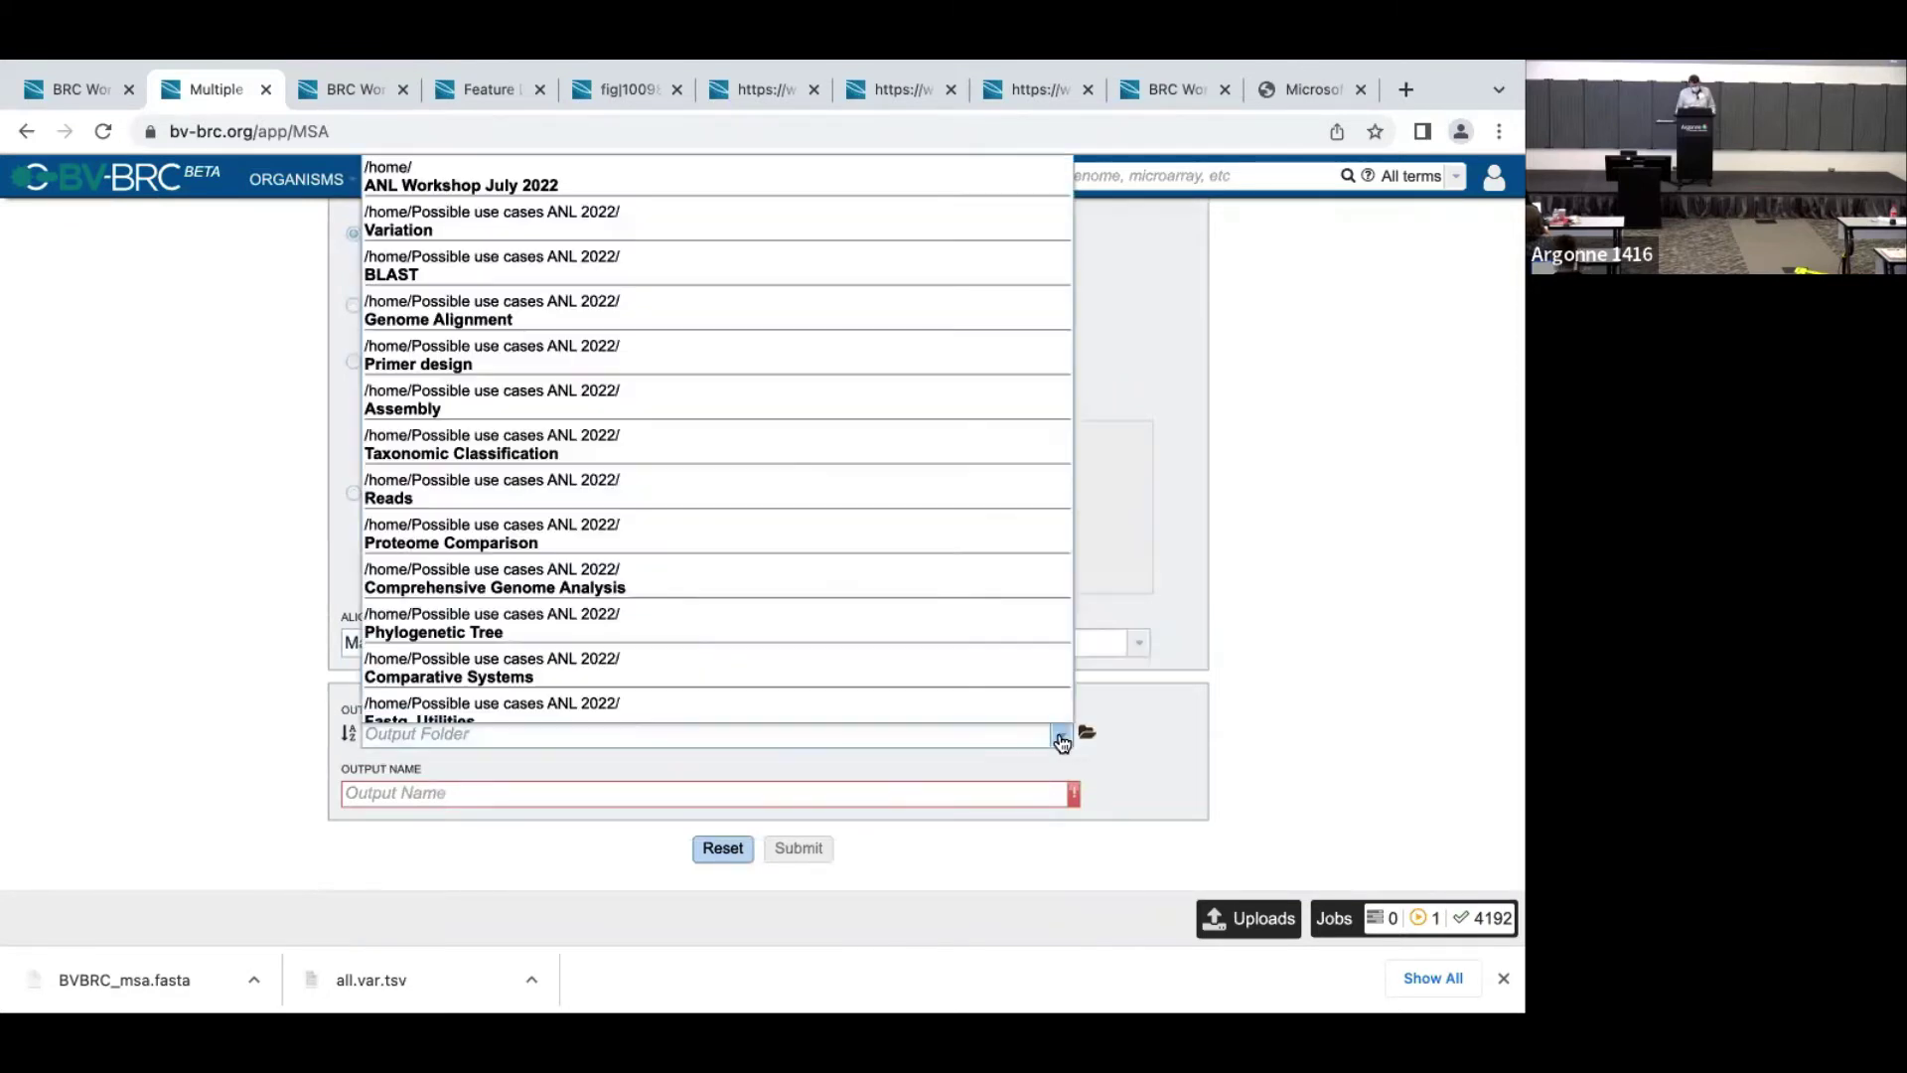
pyautogui.click(677, 175)
# Step: Name the job output Endosymbiont-thioredoxin-msa
pyautogui.click(562, 793)
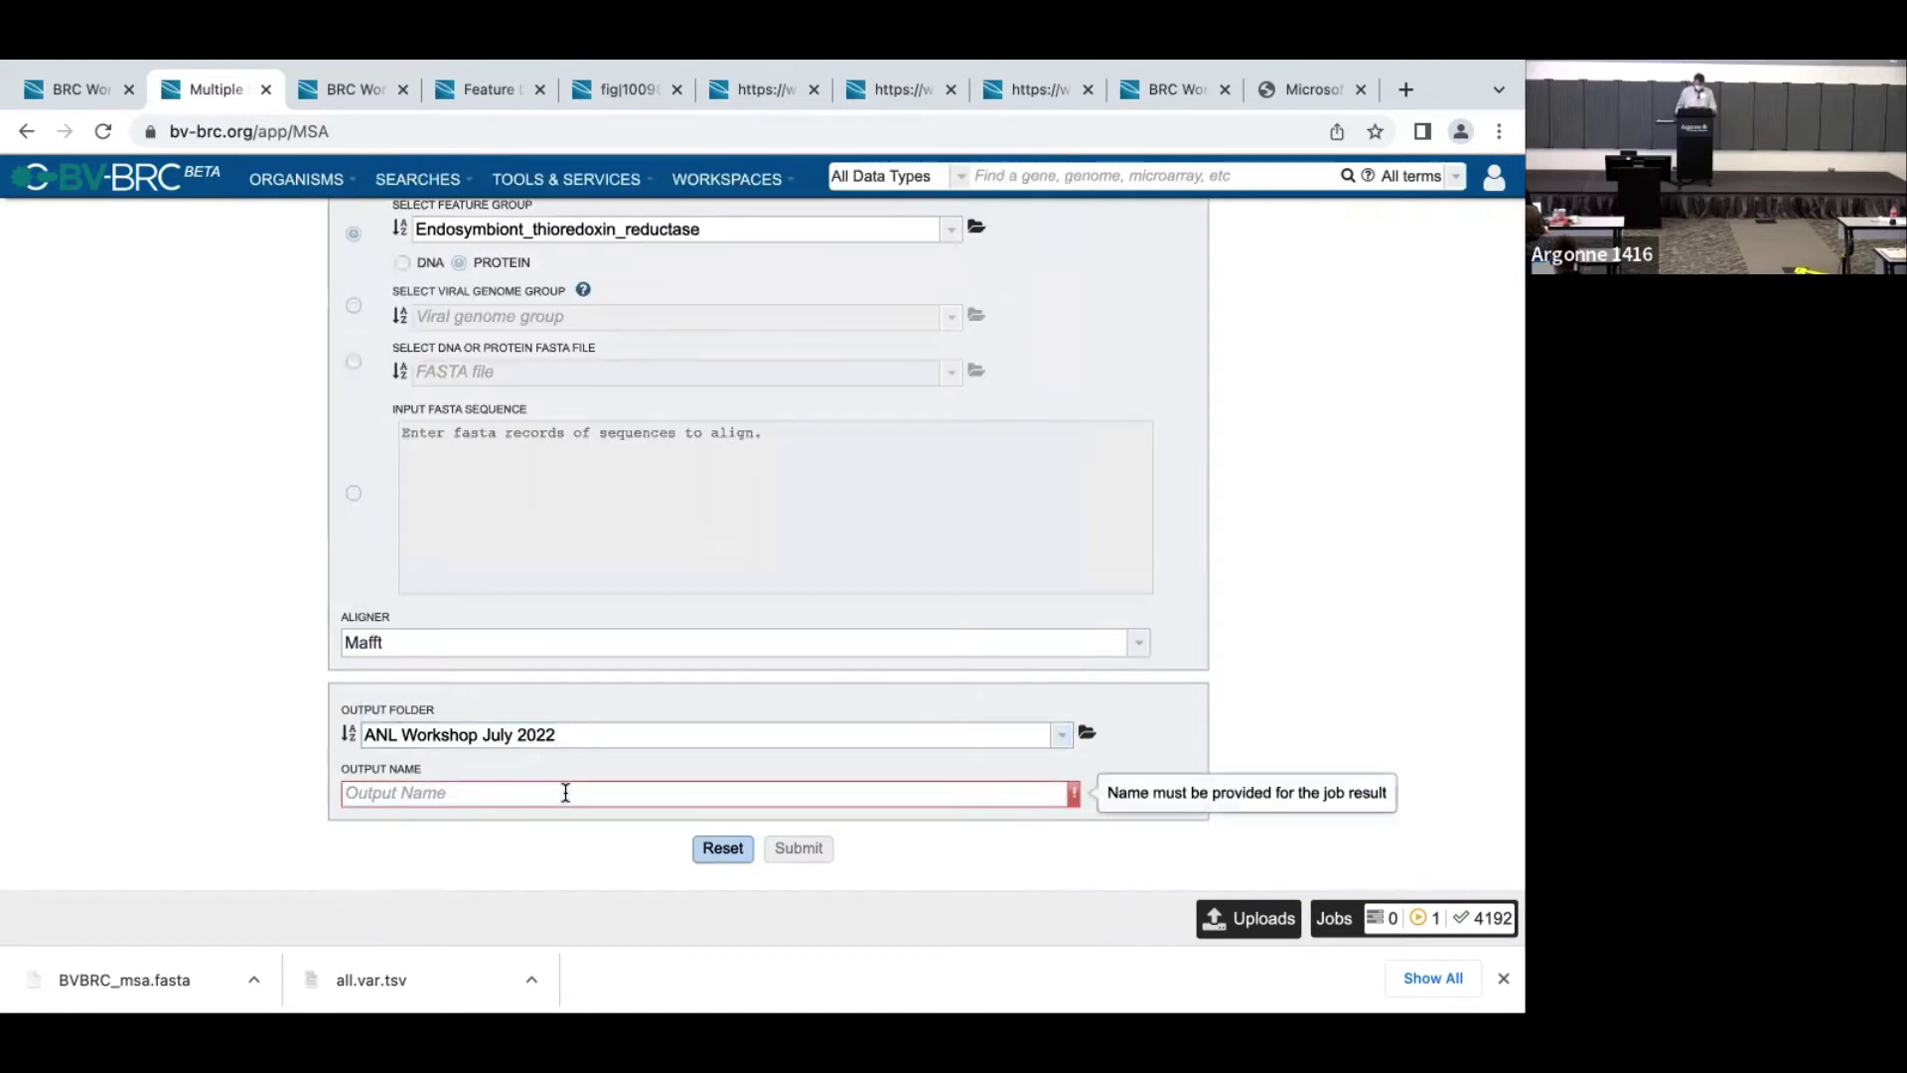
pyautogui.write('Endosymbiont-th')
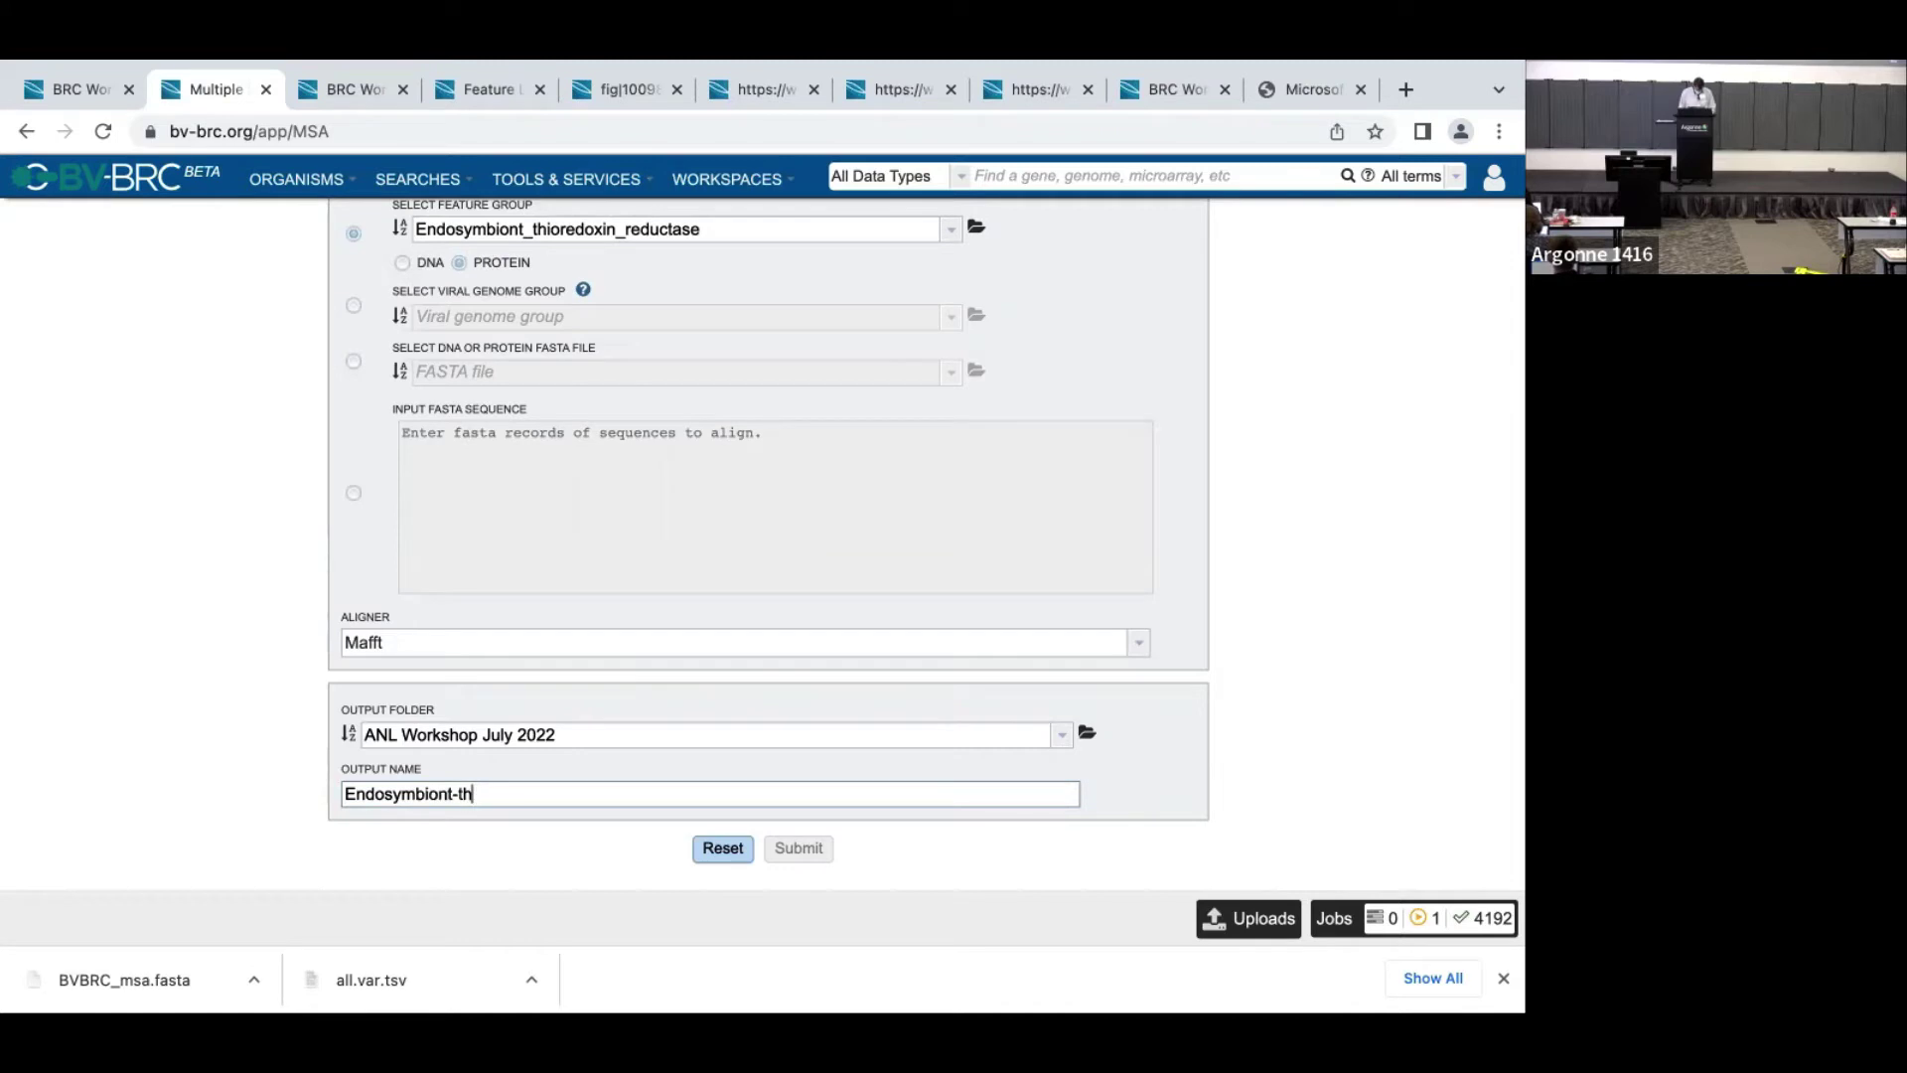
pyautogui.write('ioredoxin-msa')
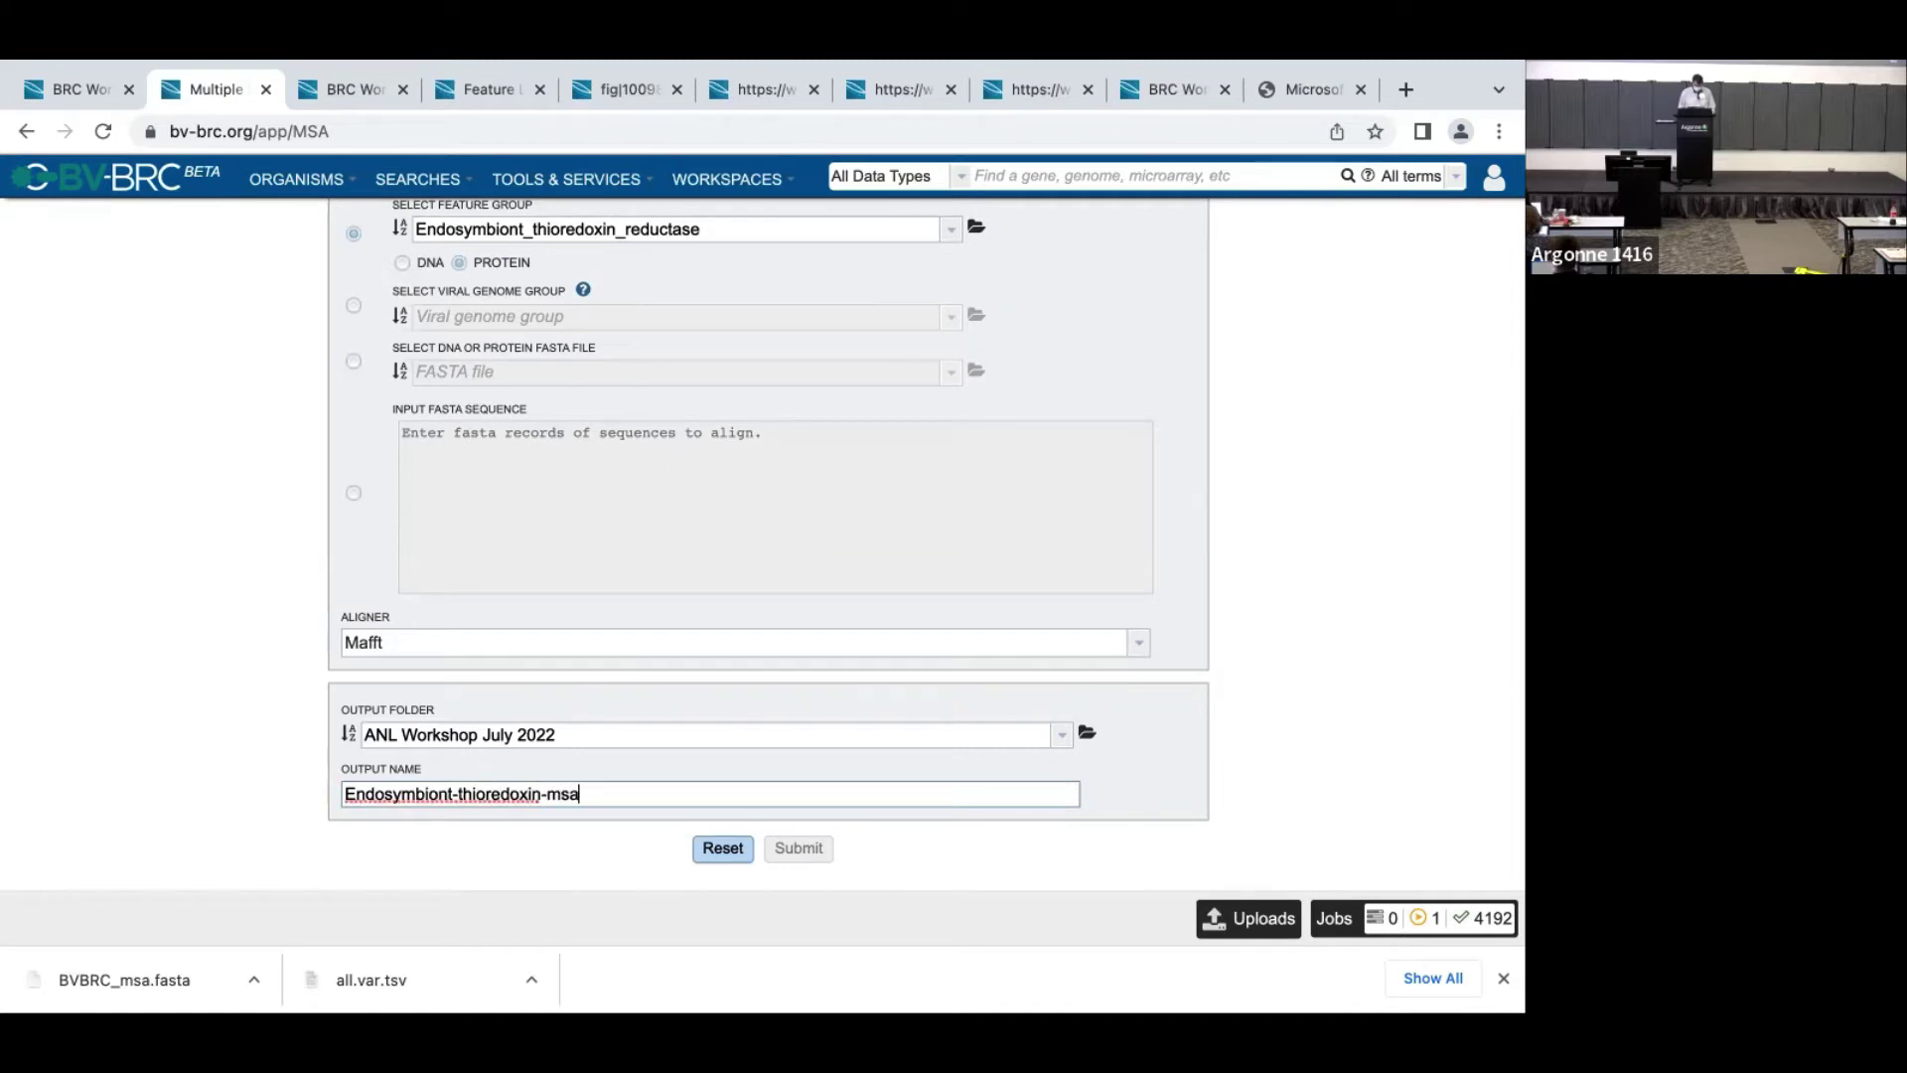
pyautogui.click(898, 841)
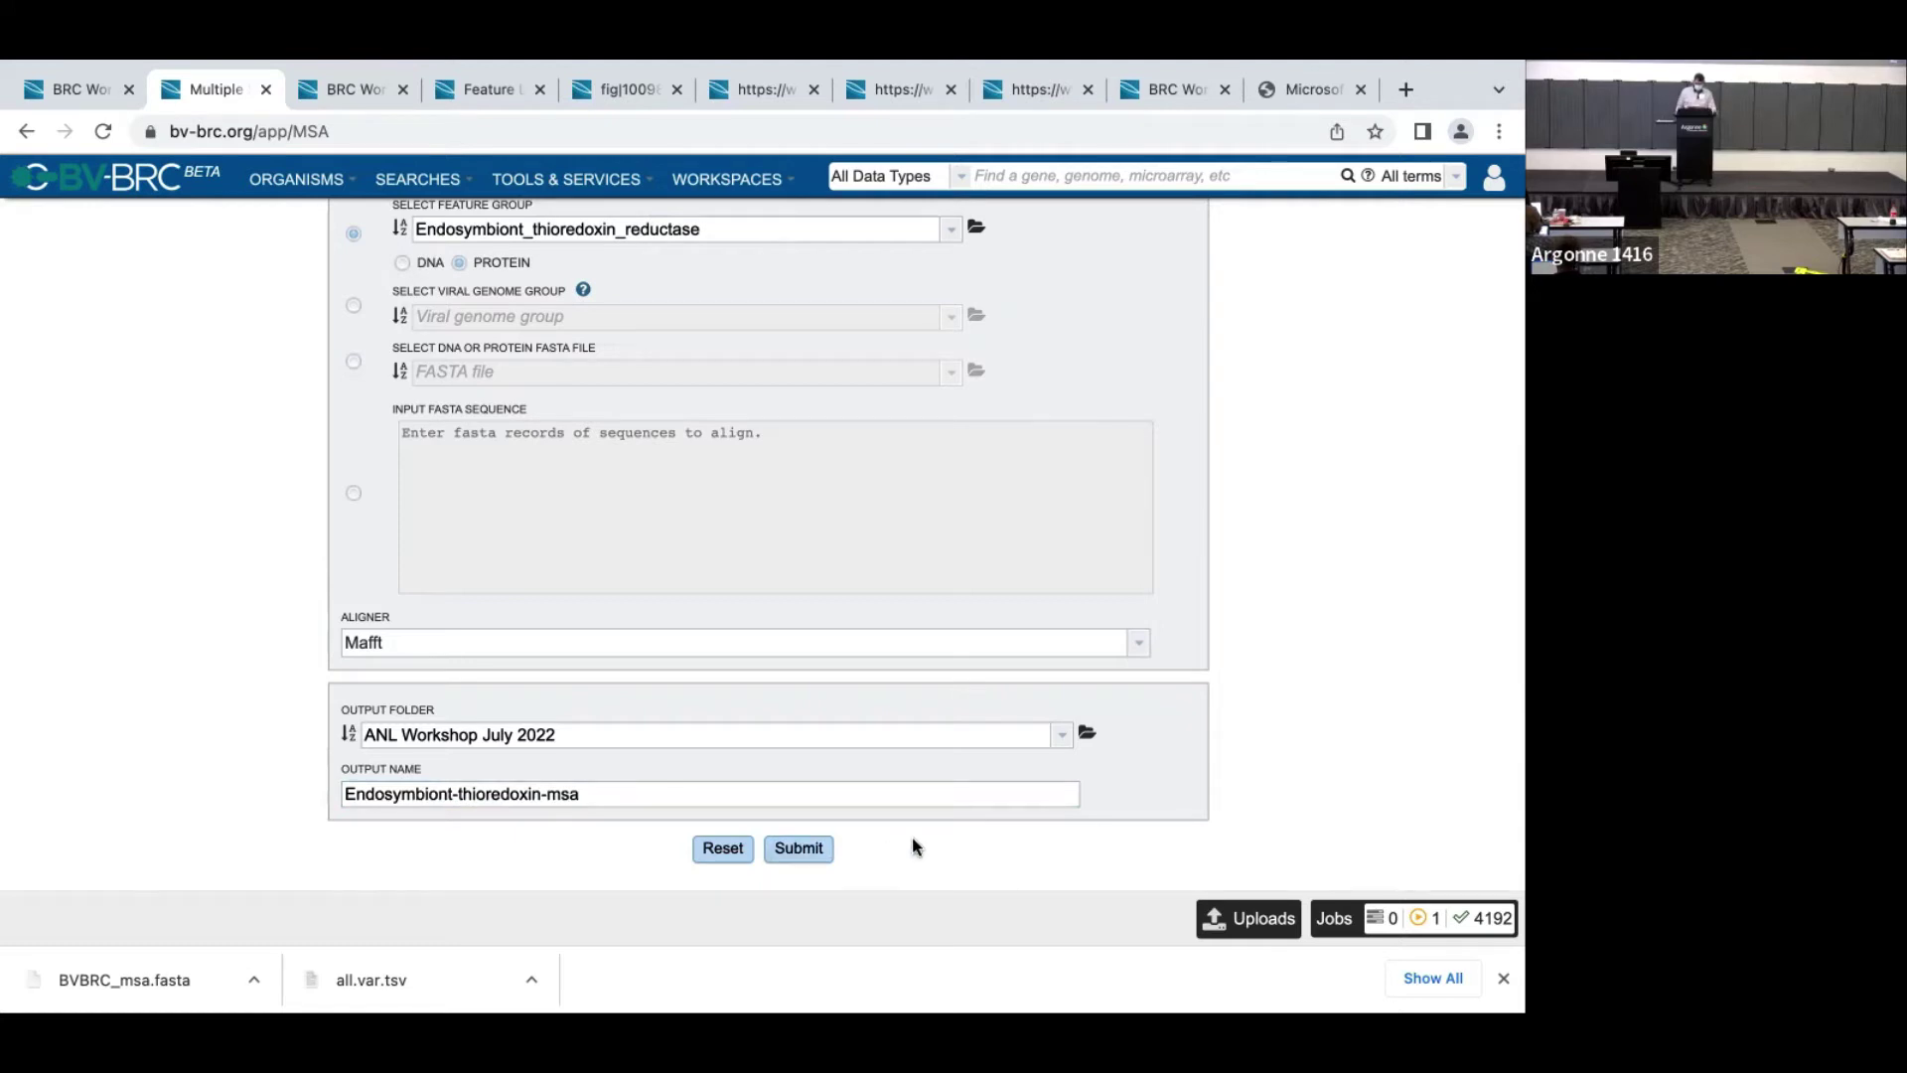
pyautogui.scroll(3, 908, 620)
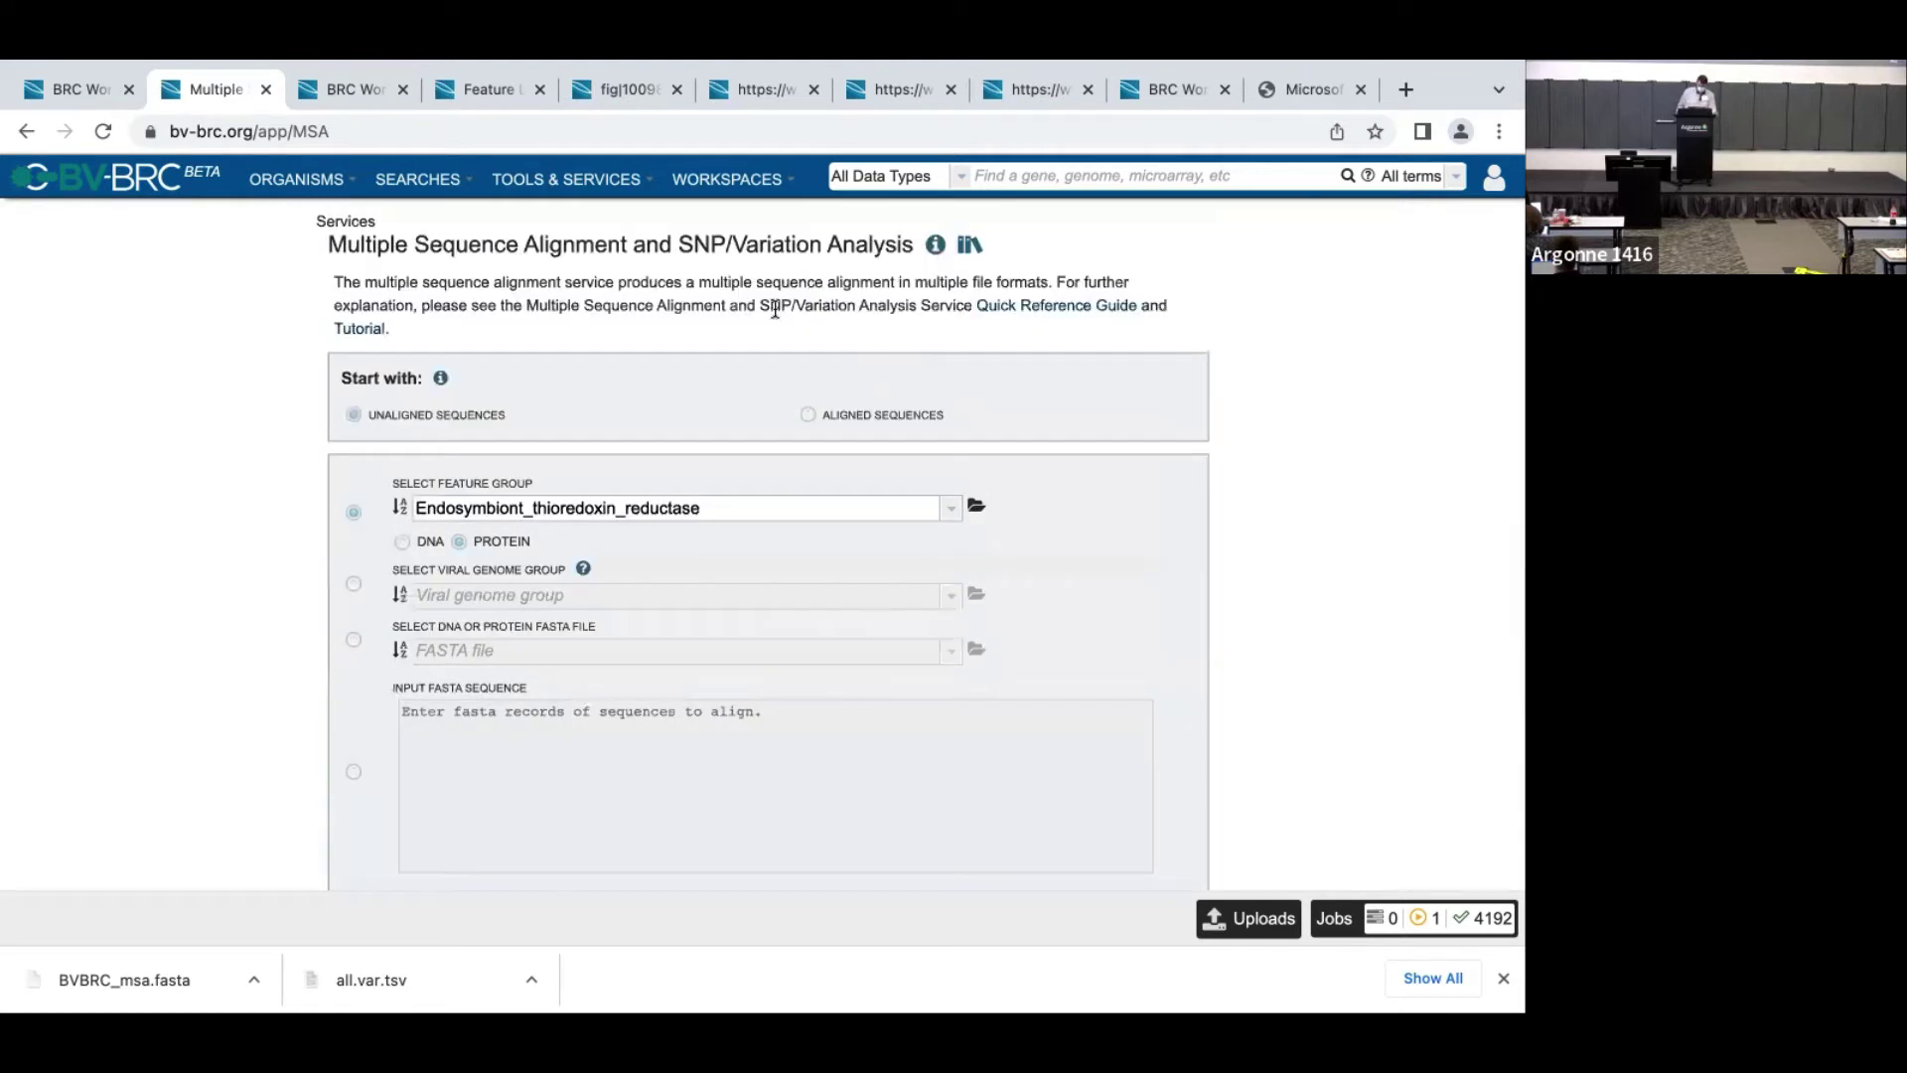
# Step: Open the Endosymbiont_thiored_red_msa job in BV-BRC Workshop's Multiple Sequence Alignment and SNP Viewer folder
pyautogui.click(742, 184)
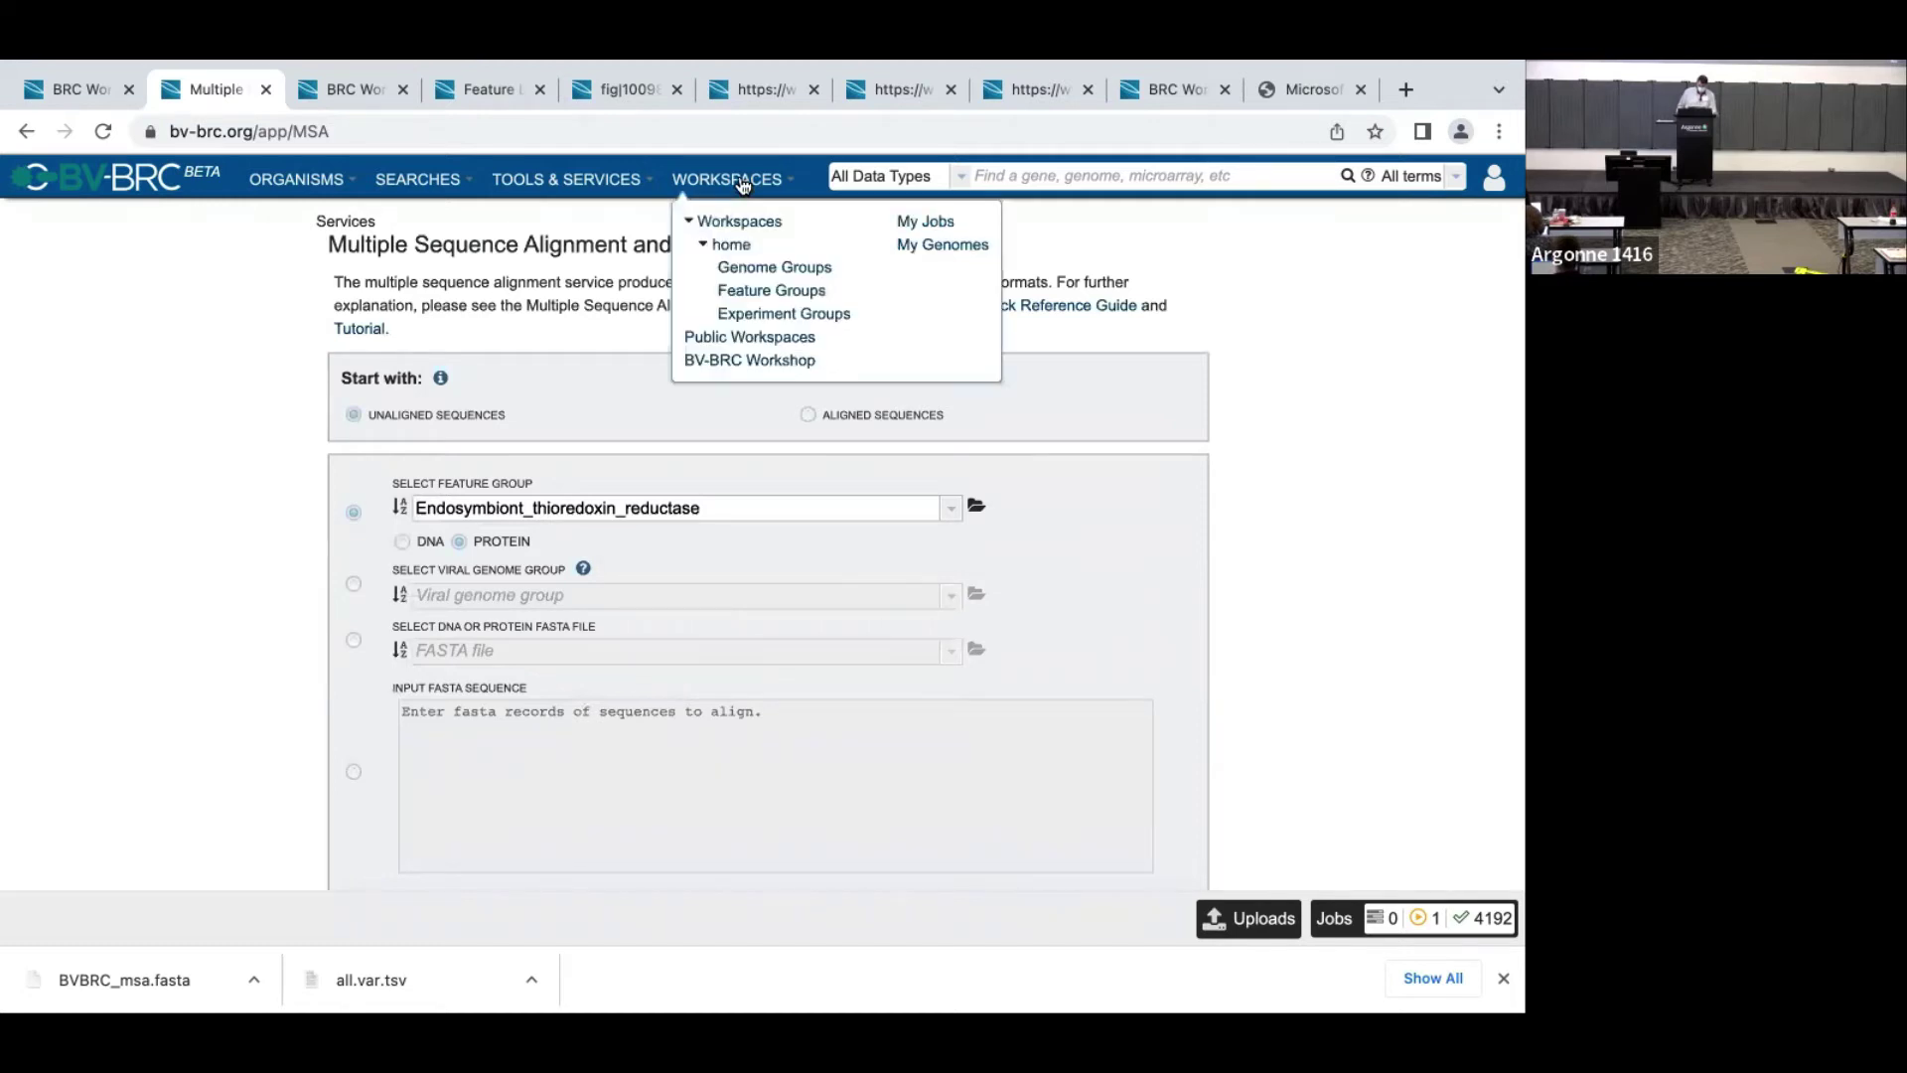
pyautogui.click(750, 361)
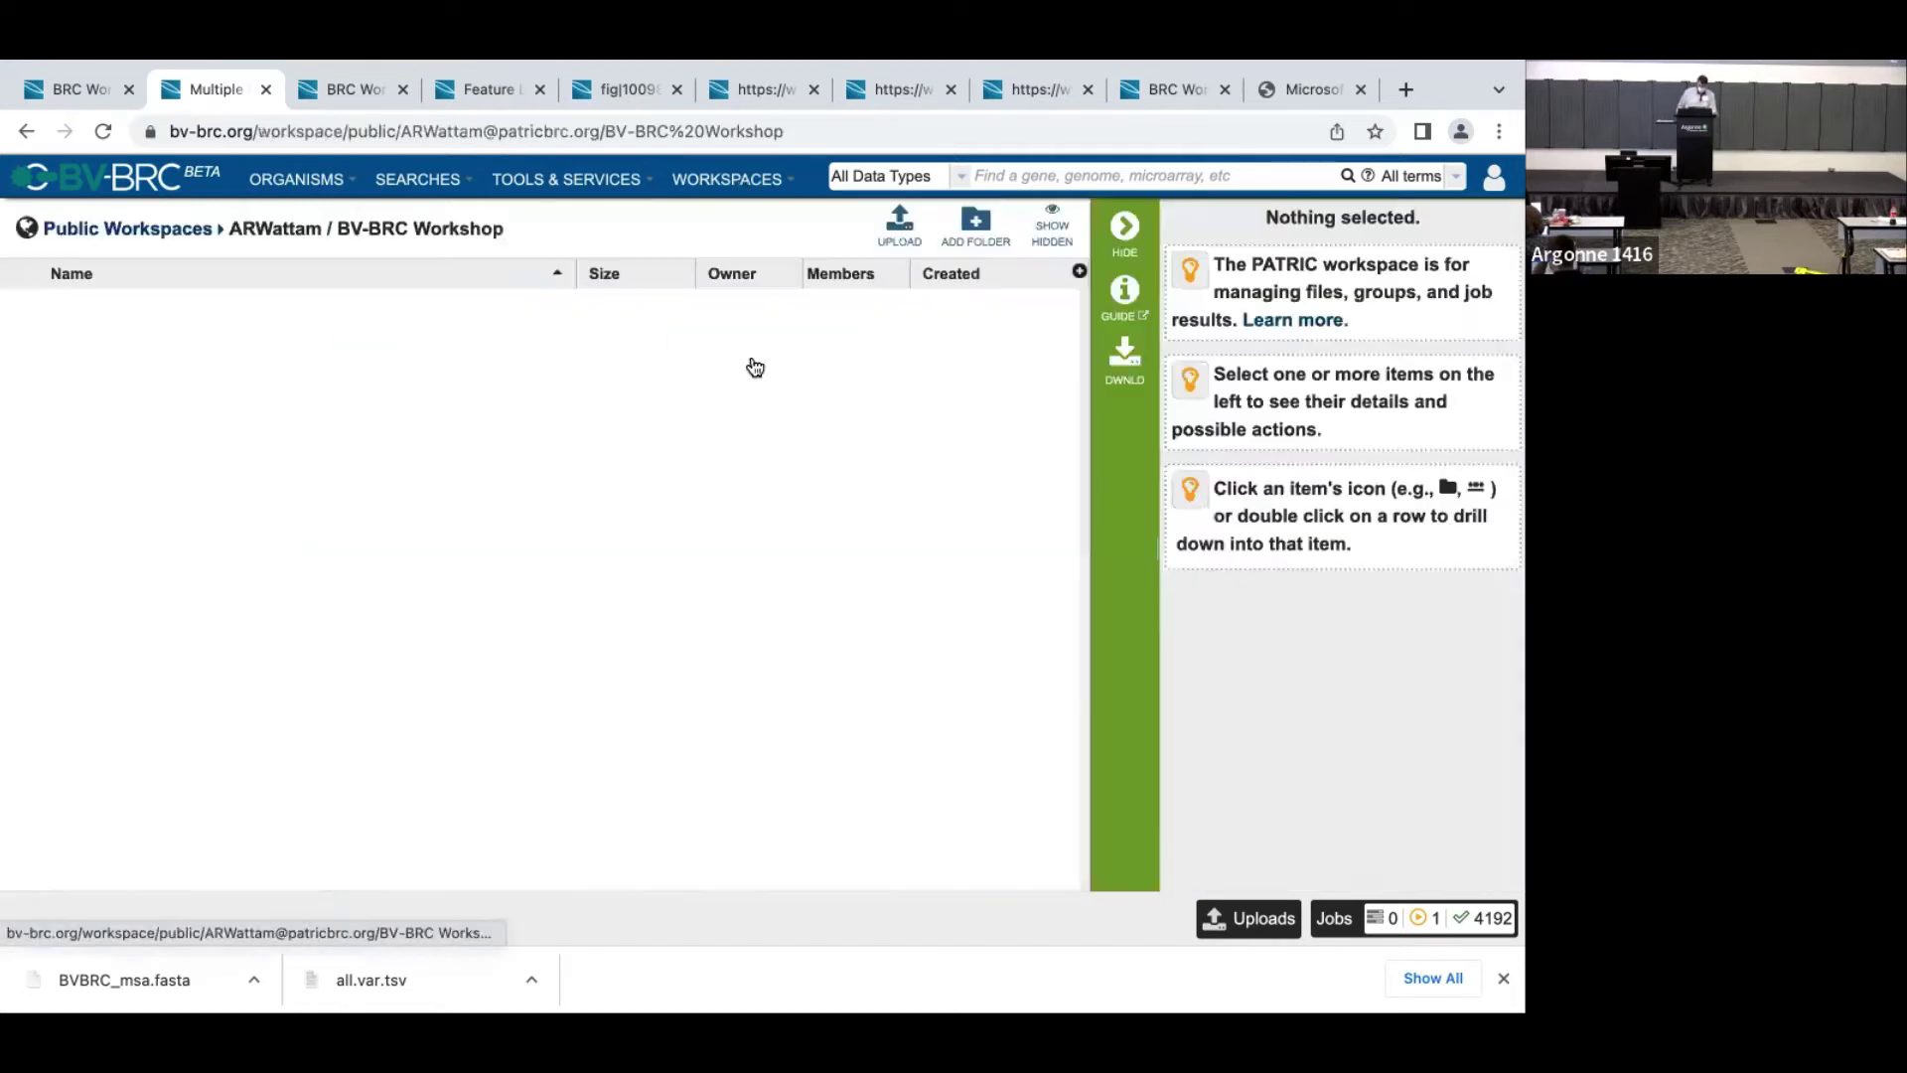
pyautogui.click(19, 759)
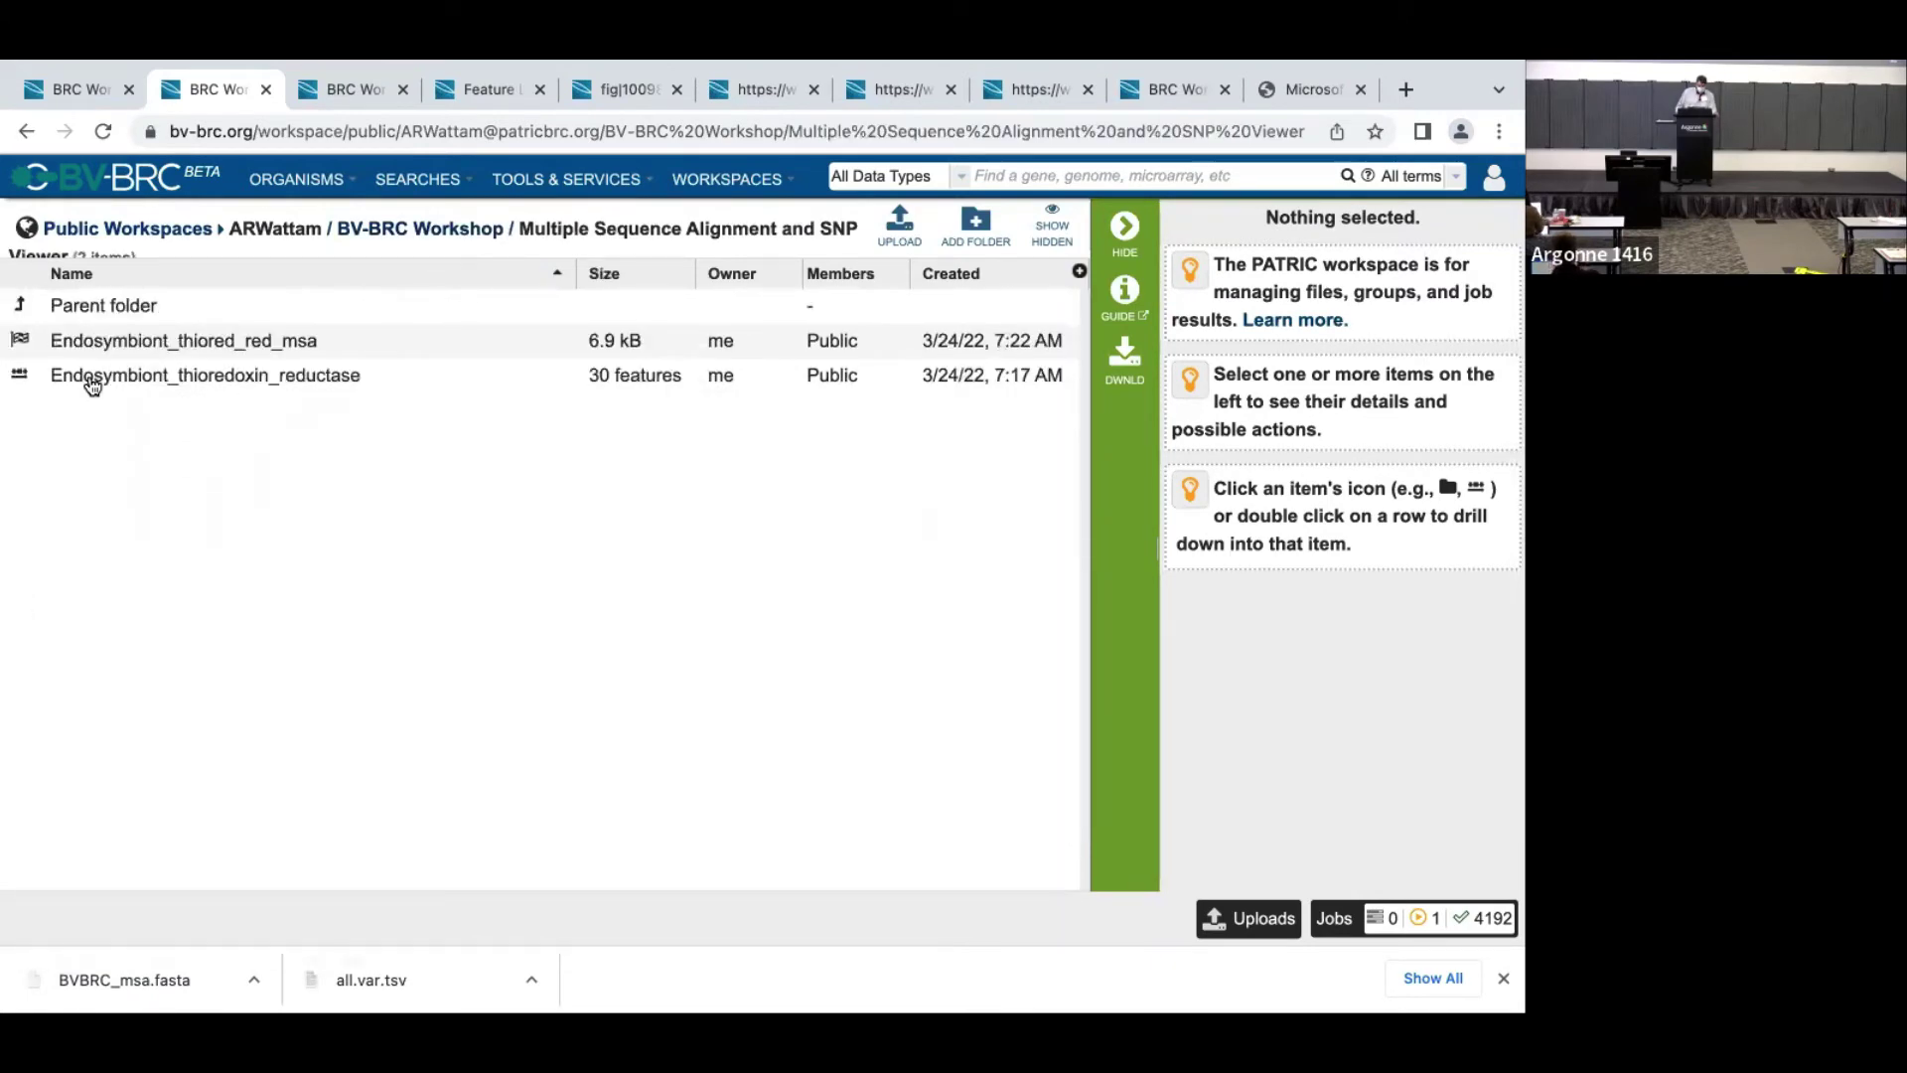
pyautogui.click(21, 341)
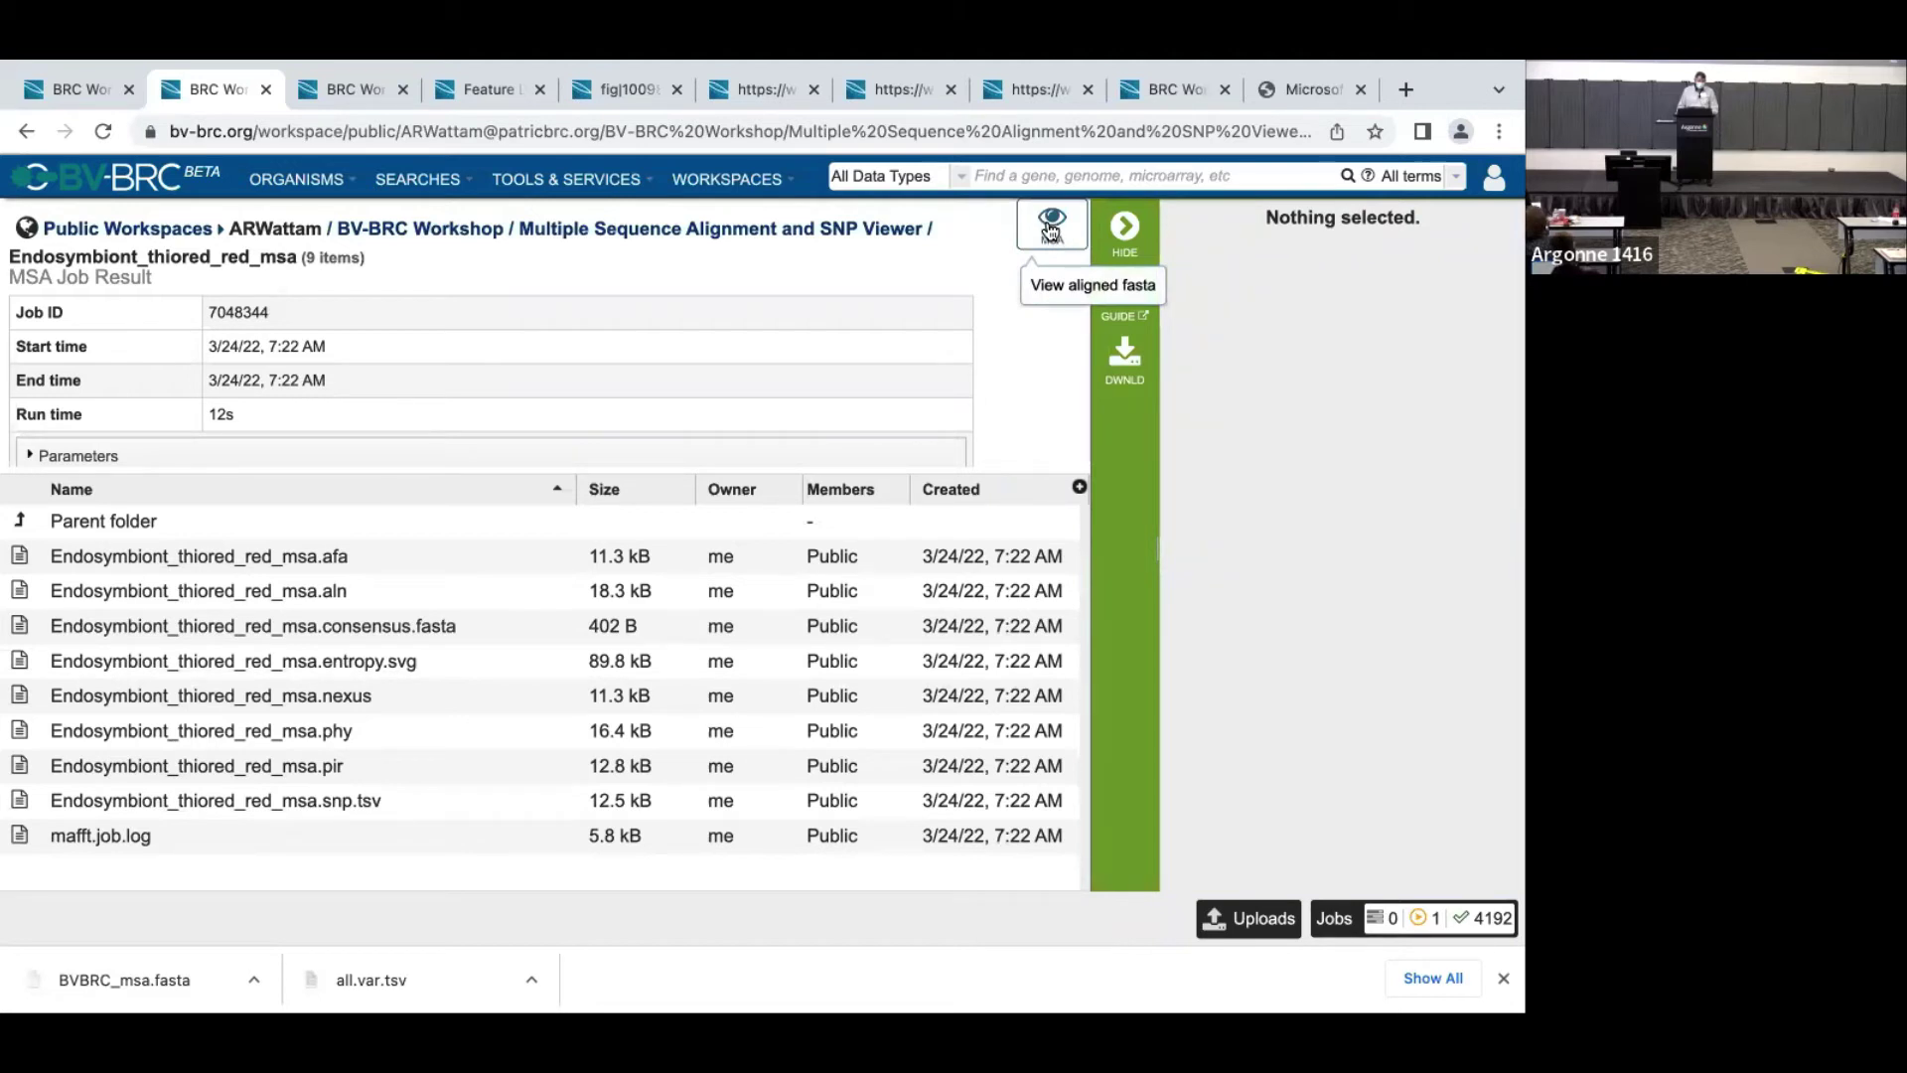
# Step: View the aligned FASTA in the MSA viewer and scroll across the alignment columns
pyautogui.click(1049, 230)
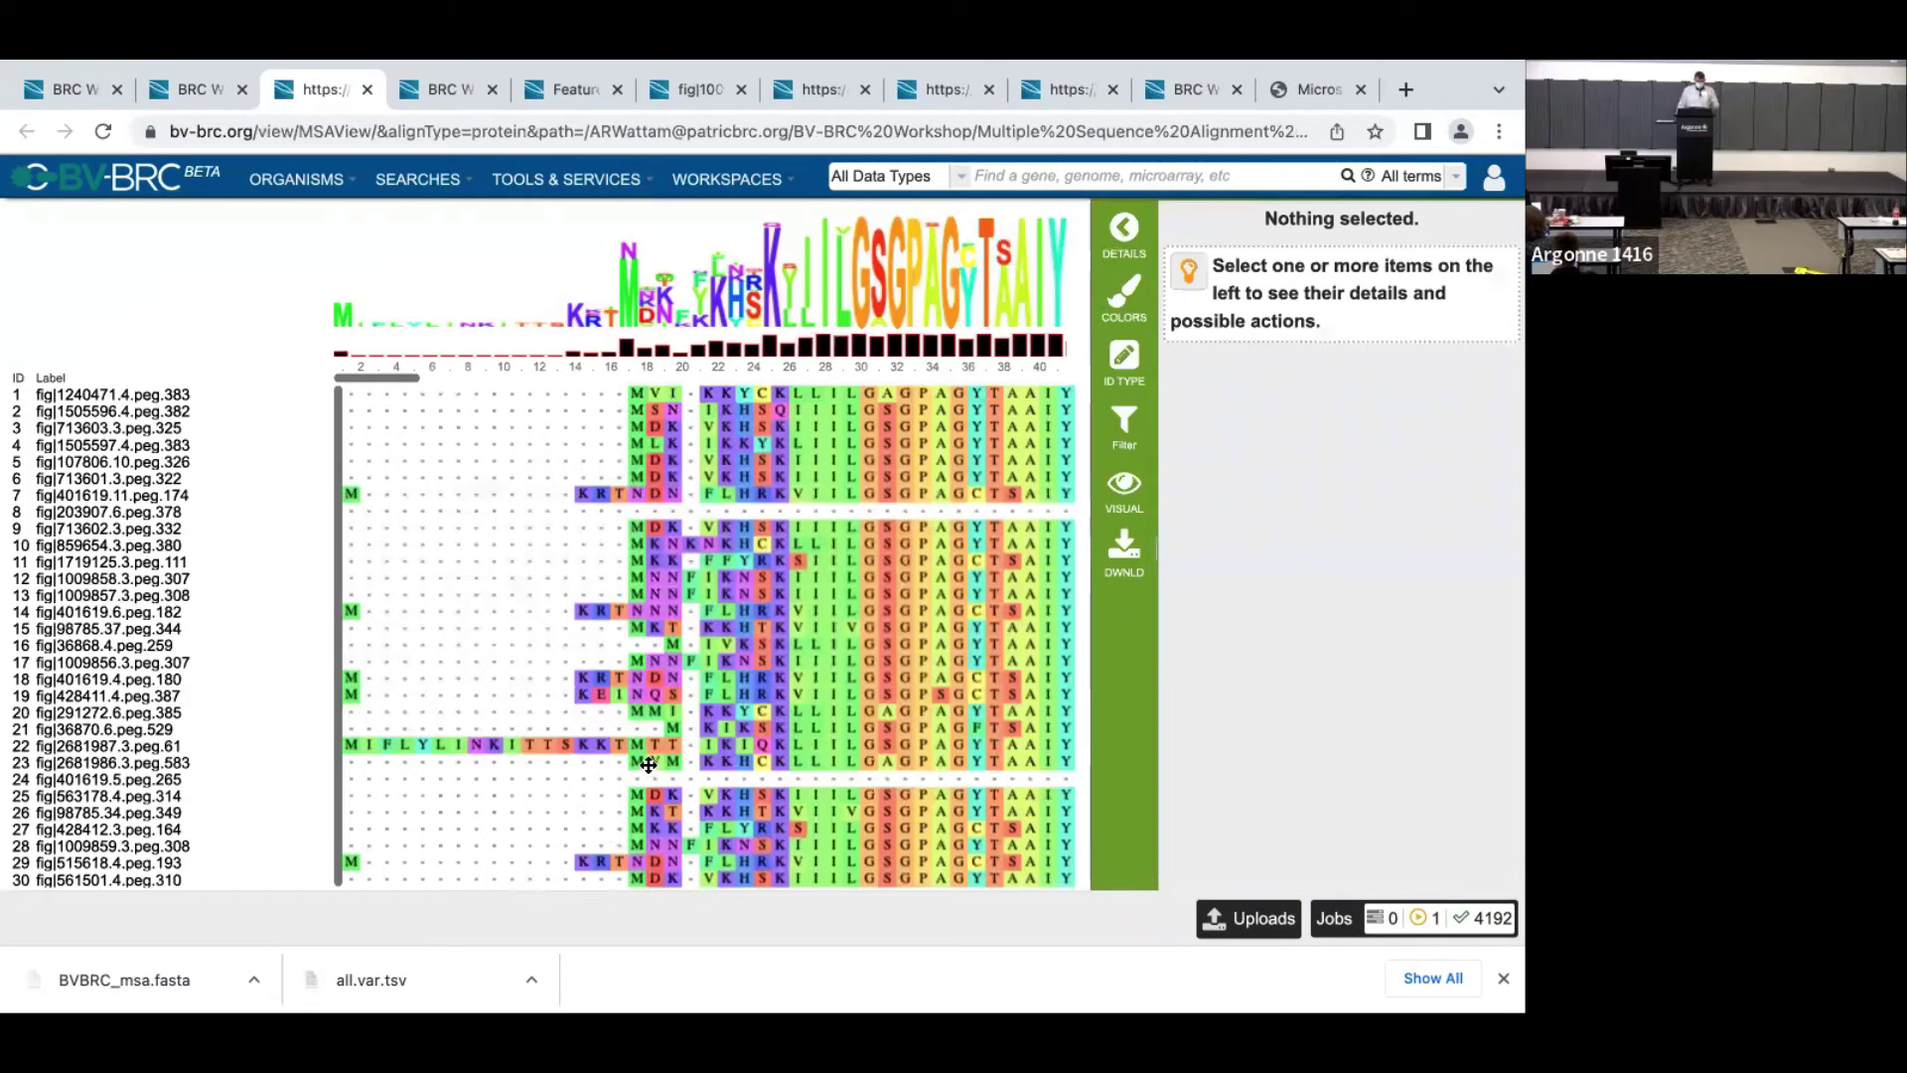
pyautogui.hscroll(10, 743, 658)
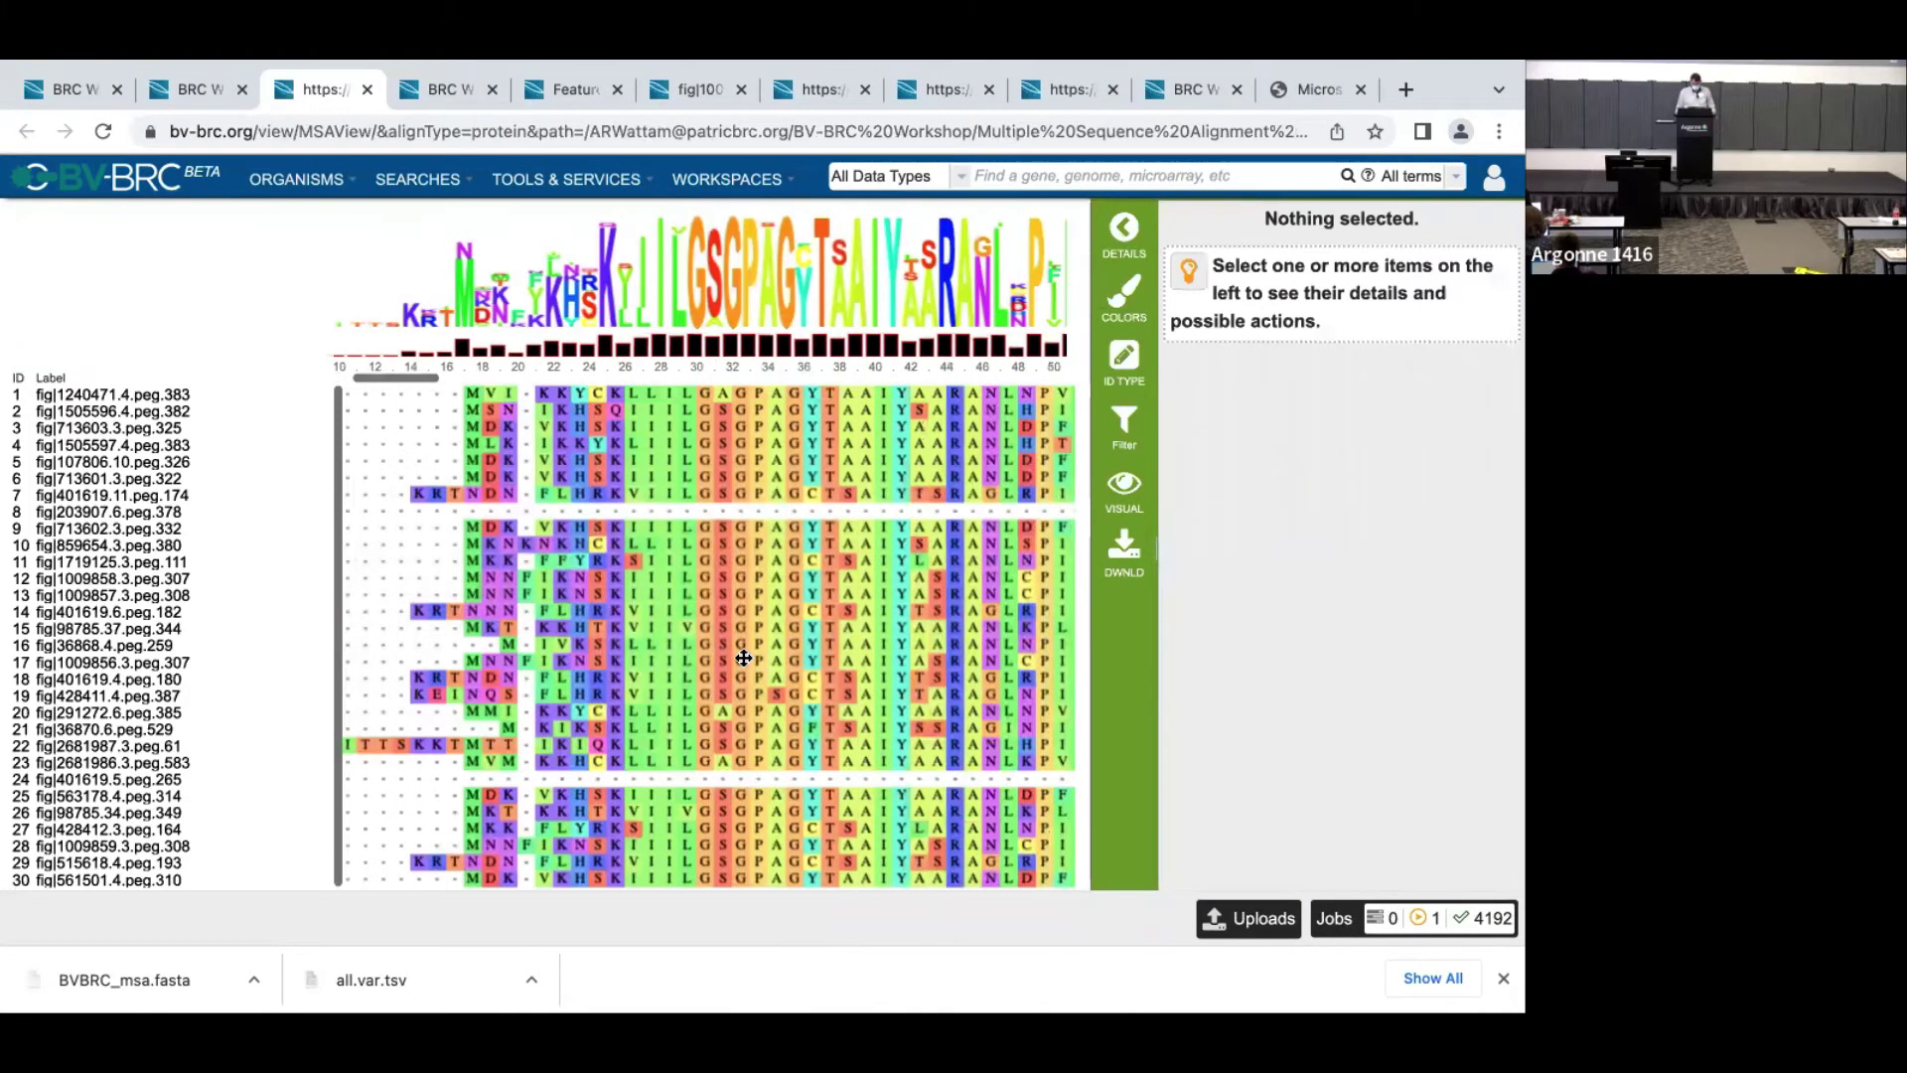
pyautogui.hscroll(15, 743, 658)
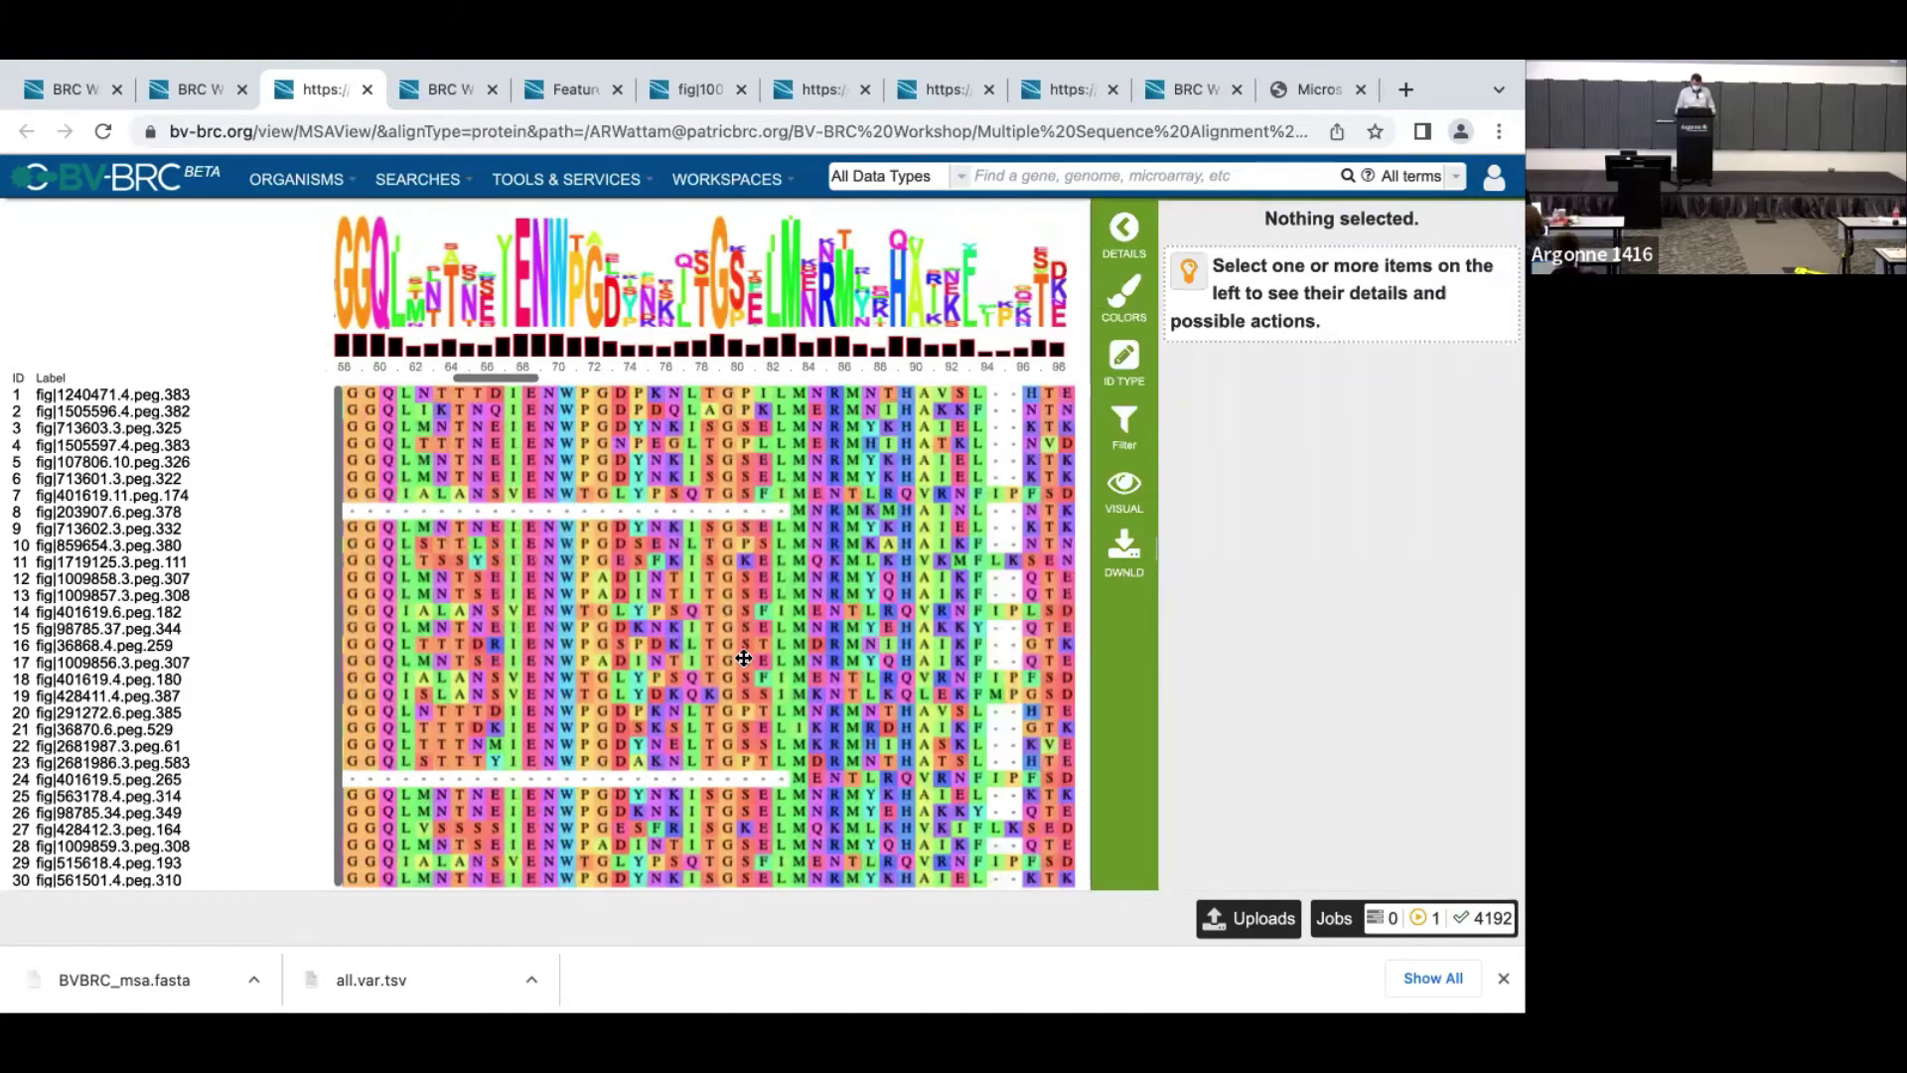
pyautogui.moveTo(582, 372); pyautogui.dragTo(785, 373)
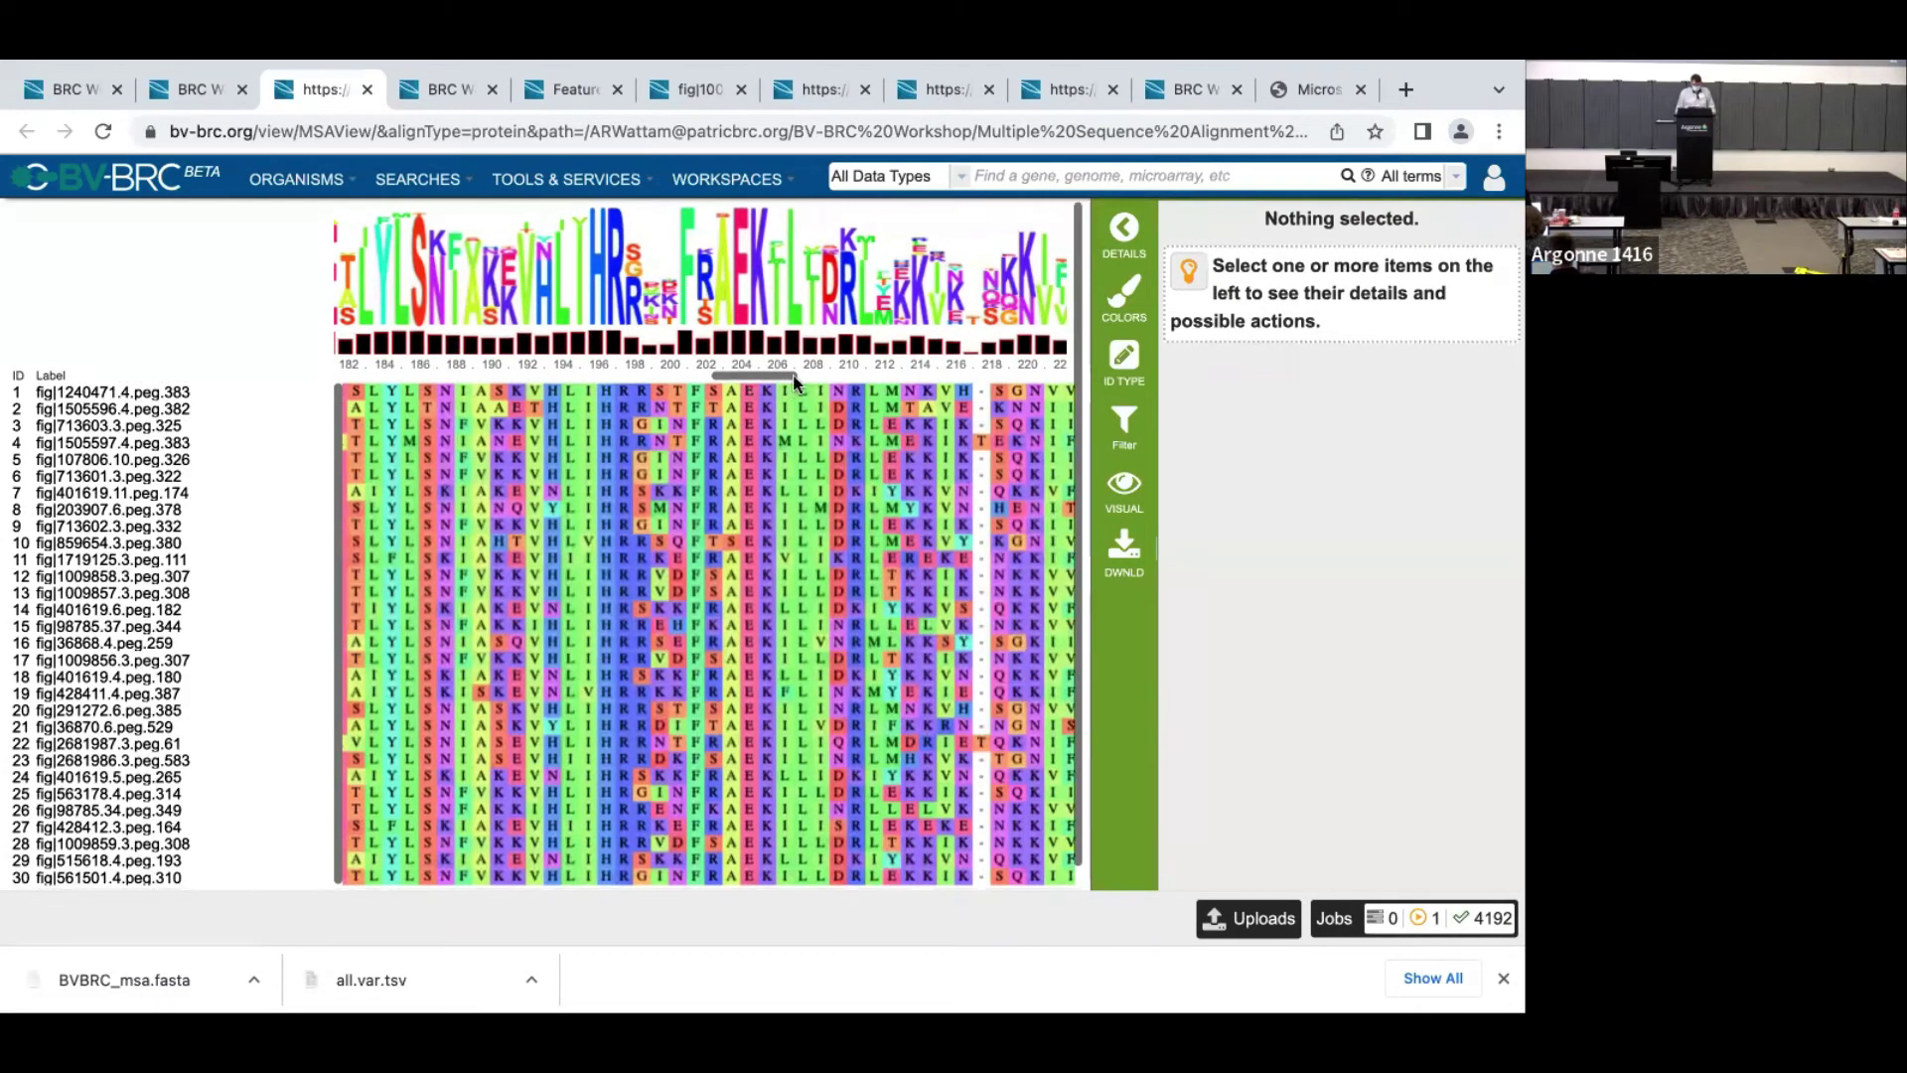
pyautogui.moveTo(798, 380); pyautogui.dragTo(395, 383)
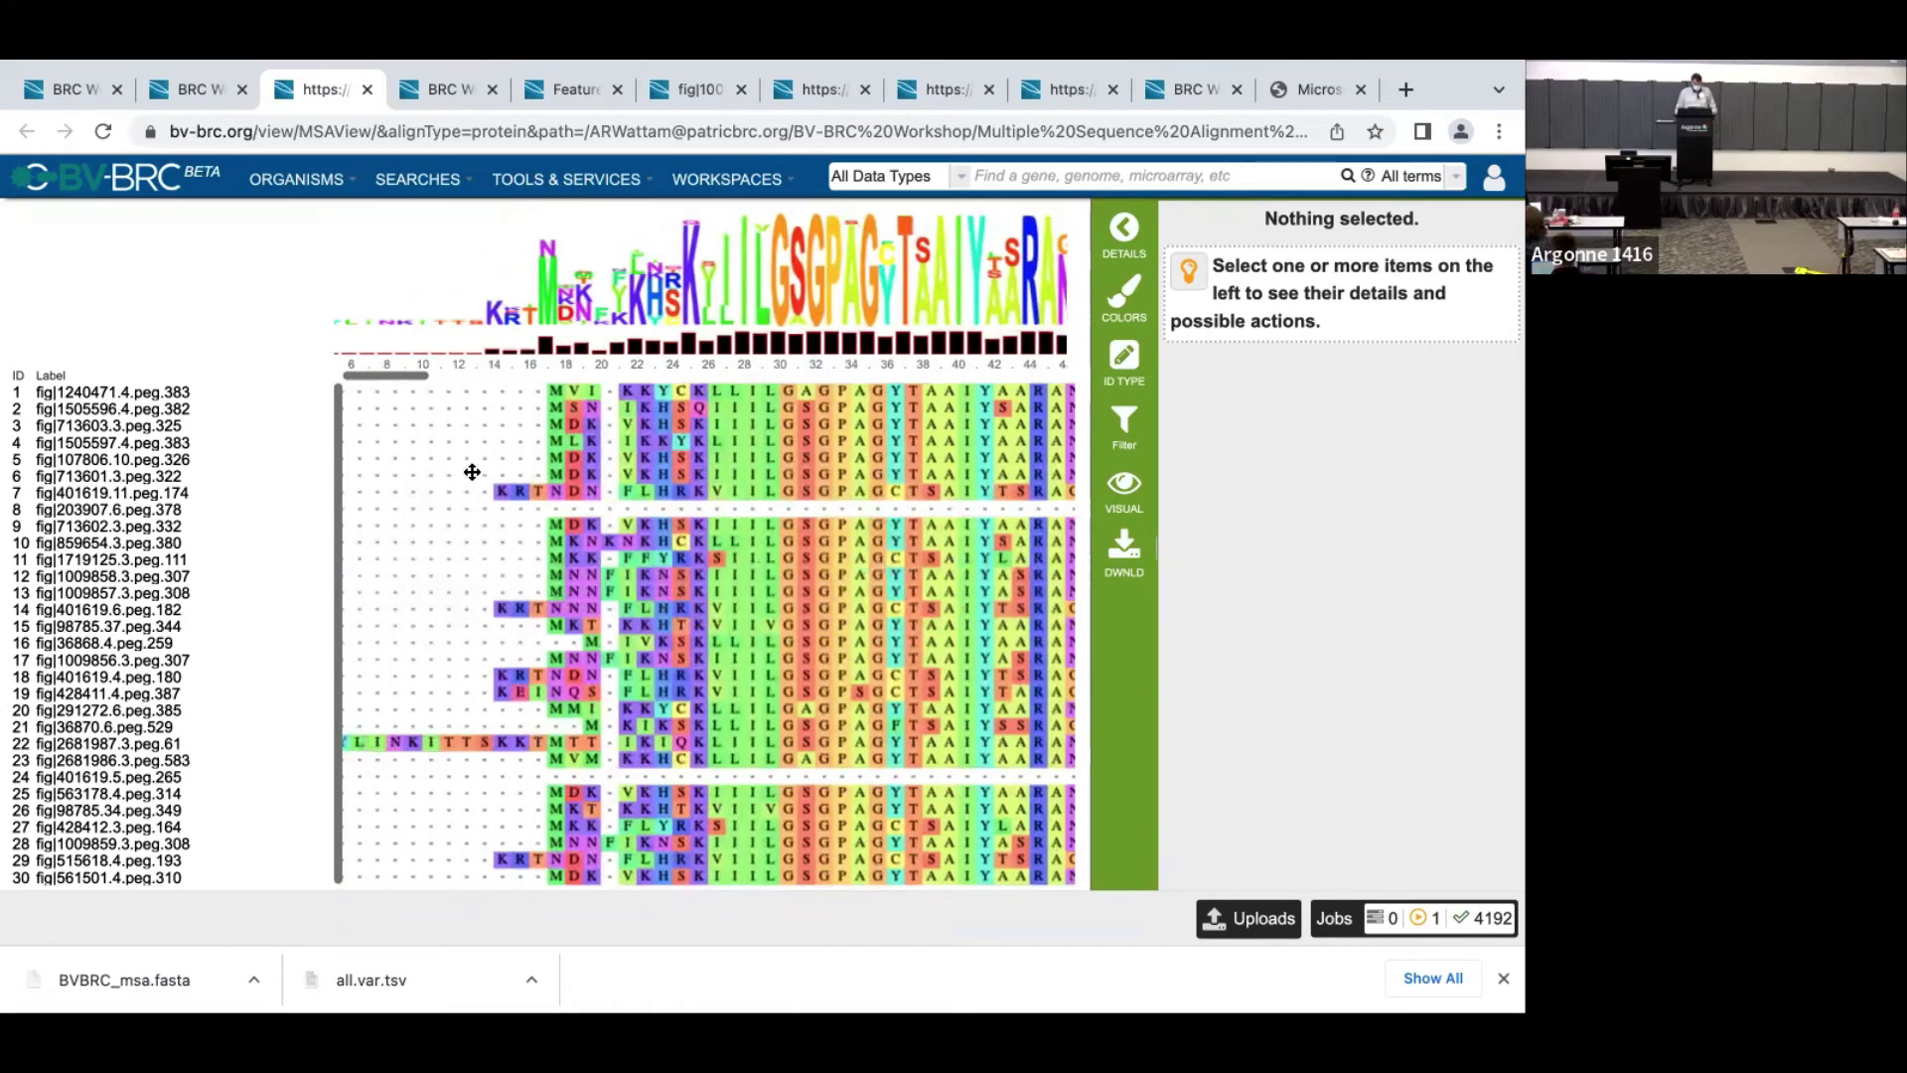
# Step: View the Endosymbiont_thiored_red_msa.entropy.svg Position versus Entropy Score plot
pyautogui.click(200, 89)
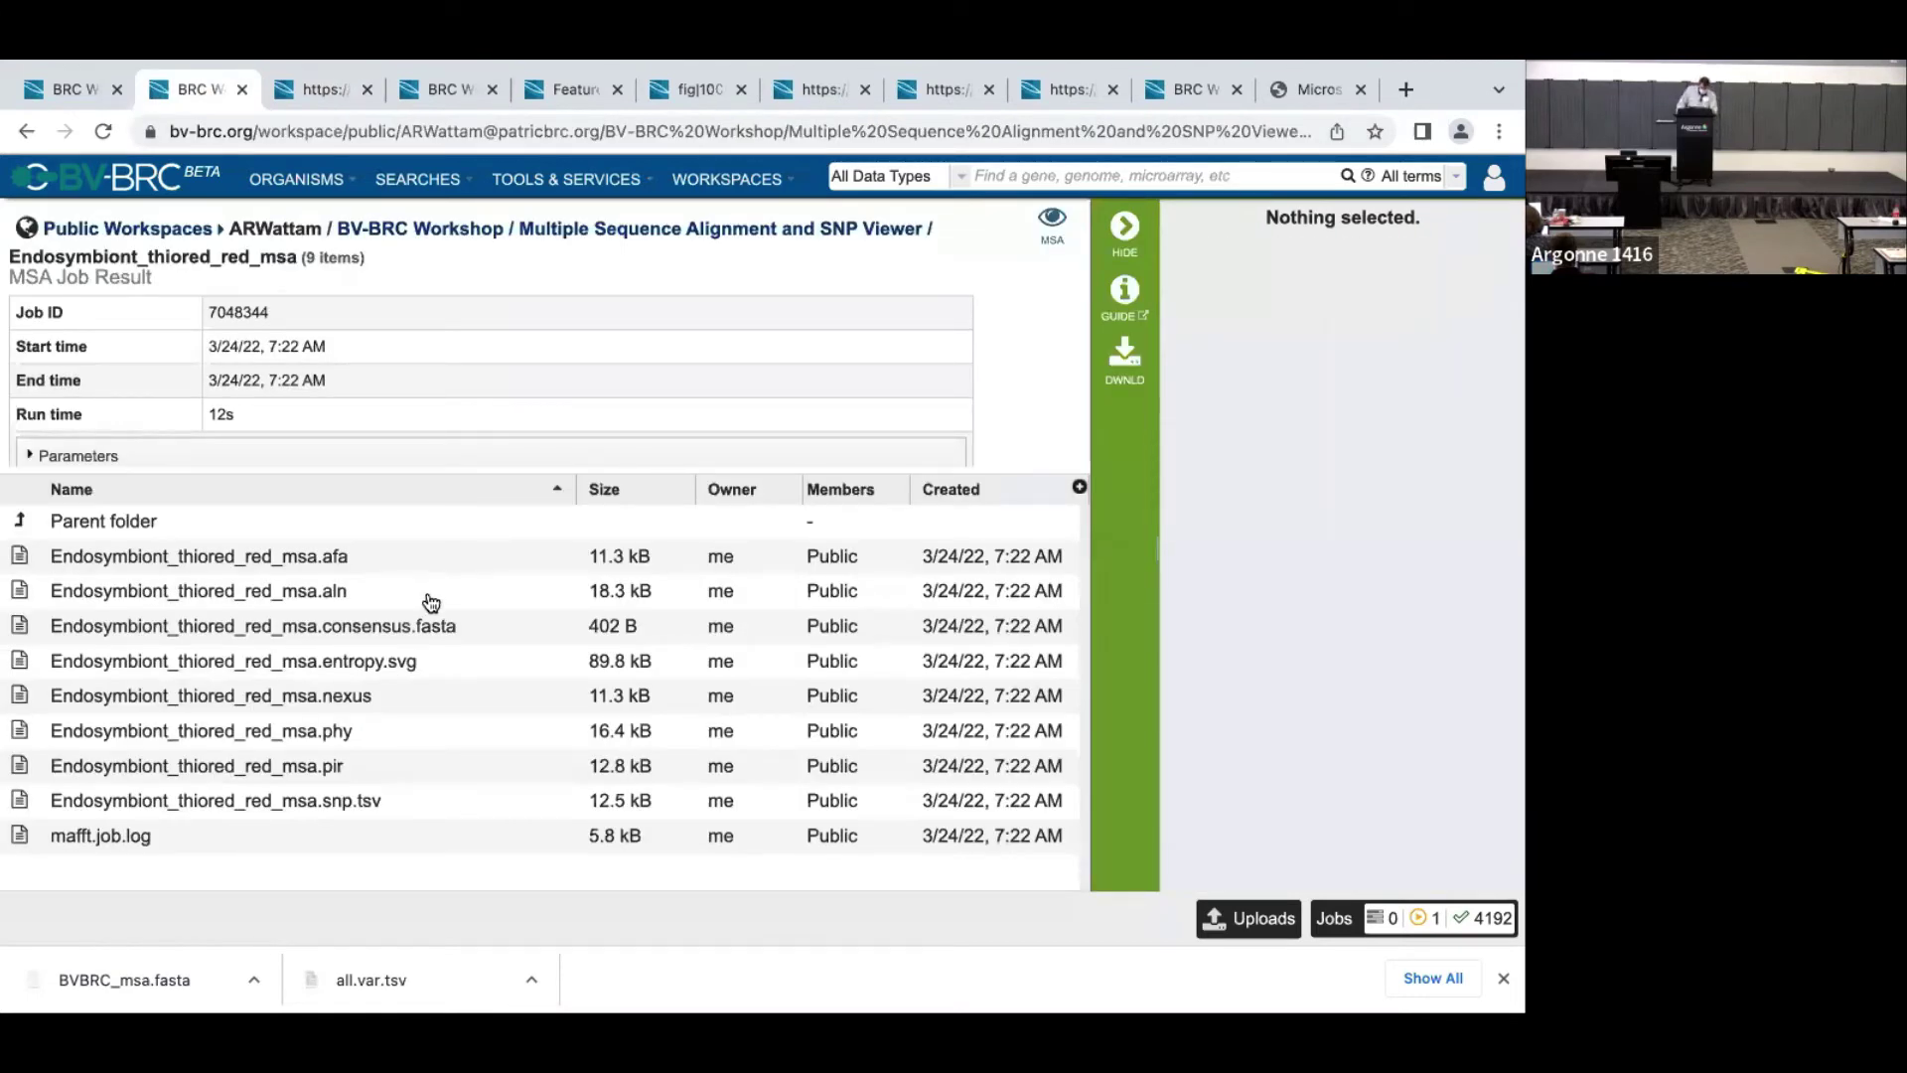
pyautogui.click(413, 662)
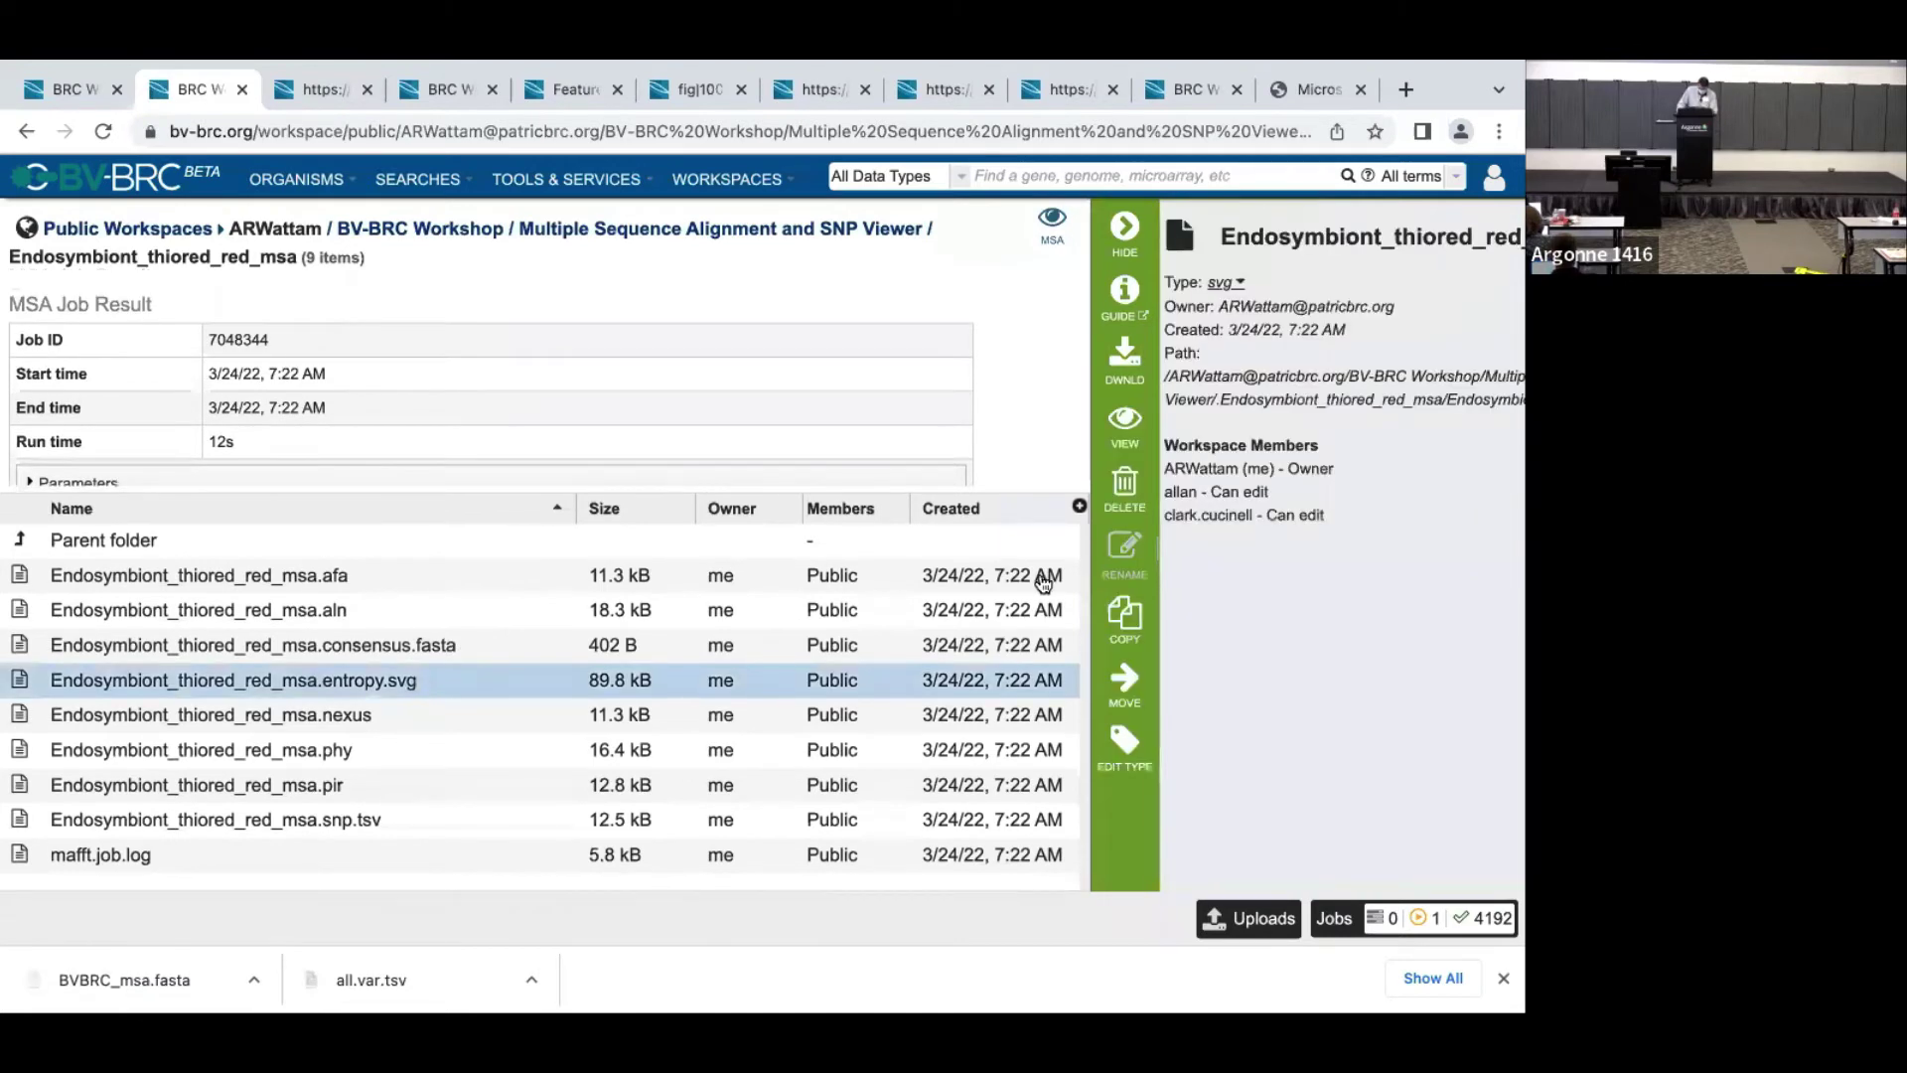
pyautogui.click(1132, 434)
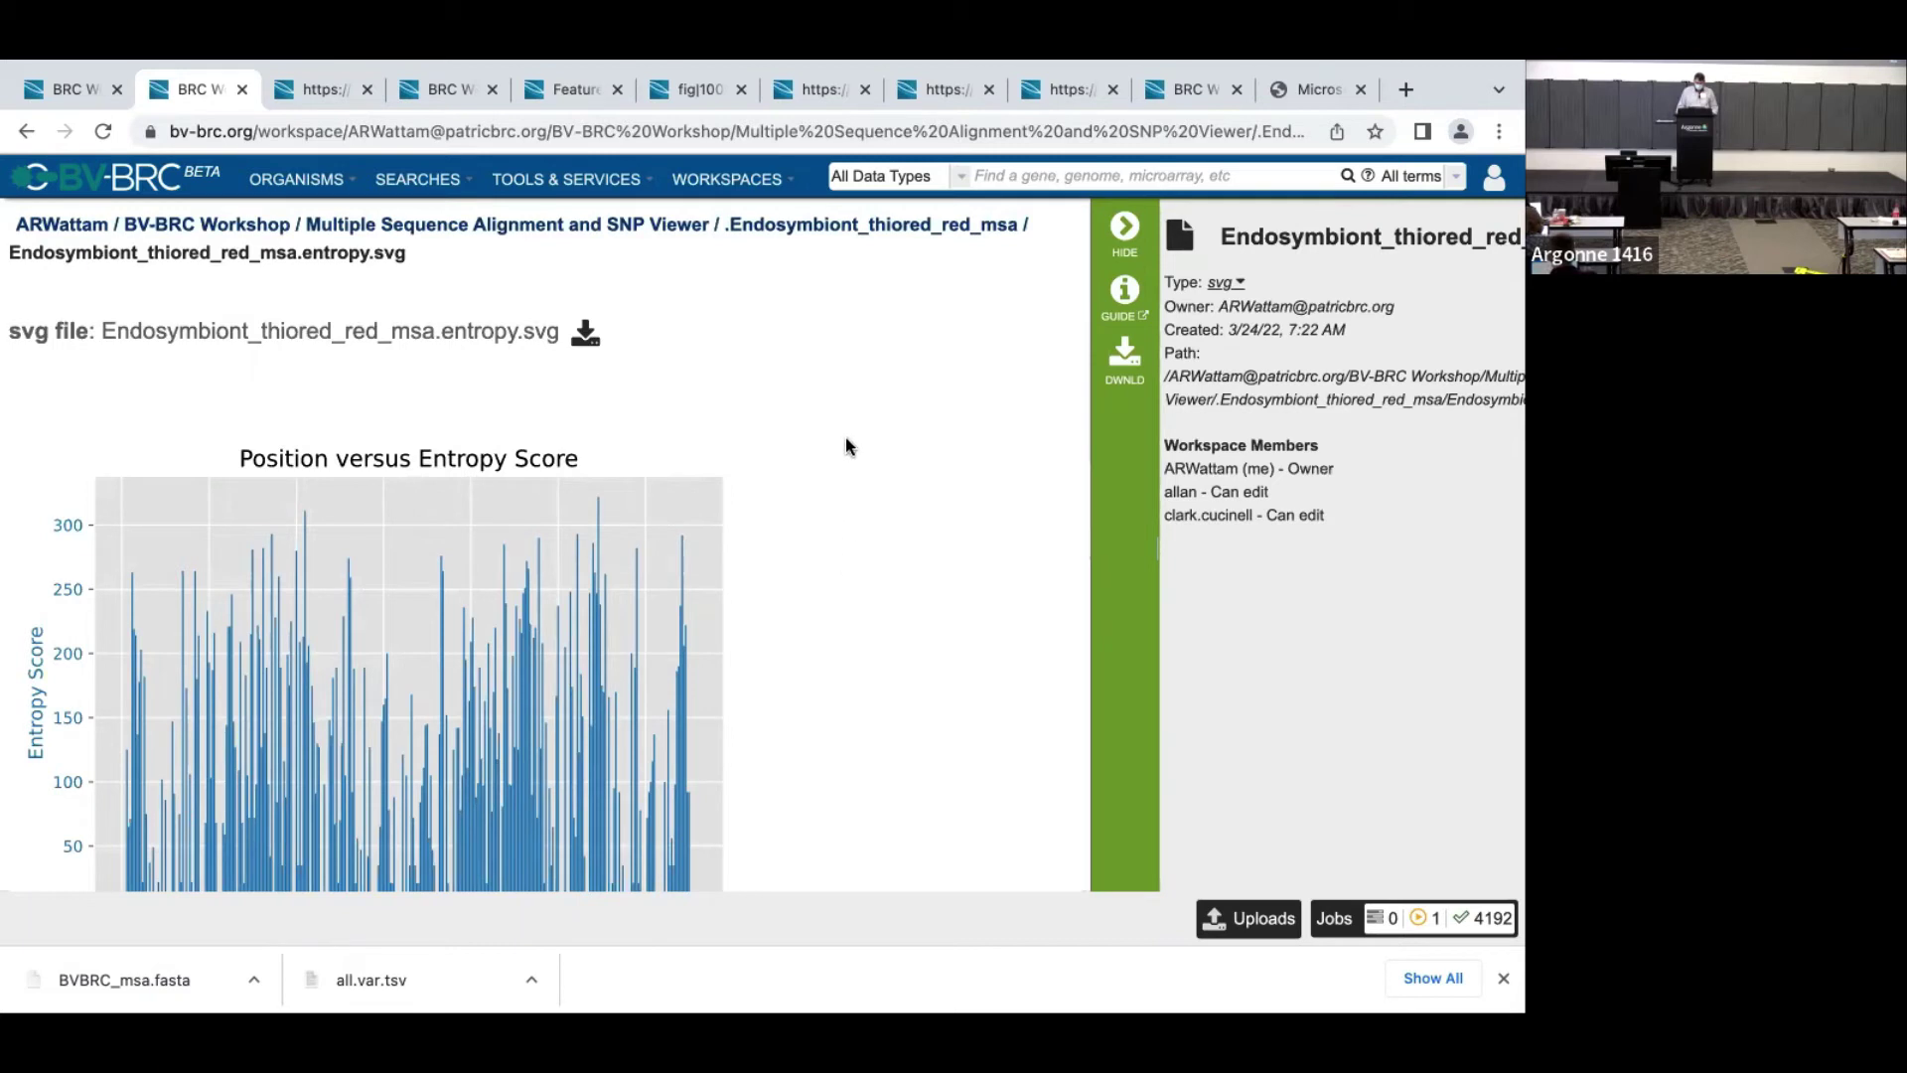
# Step: Open the Endosymbiont_thiored_red_msa.snp.tsv SNP table from the job folder
pyautogui.click(24, 133)
pyautogui.click(367, 818)
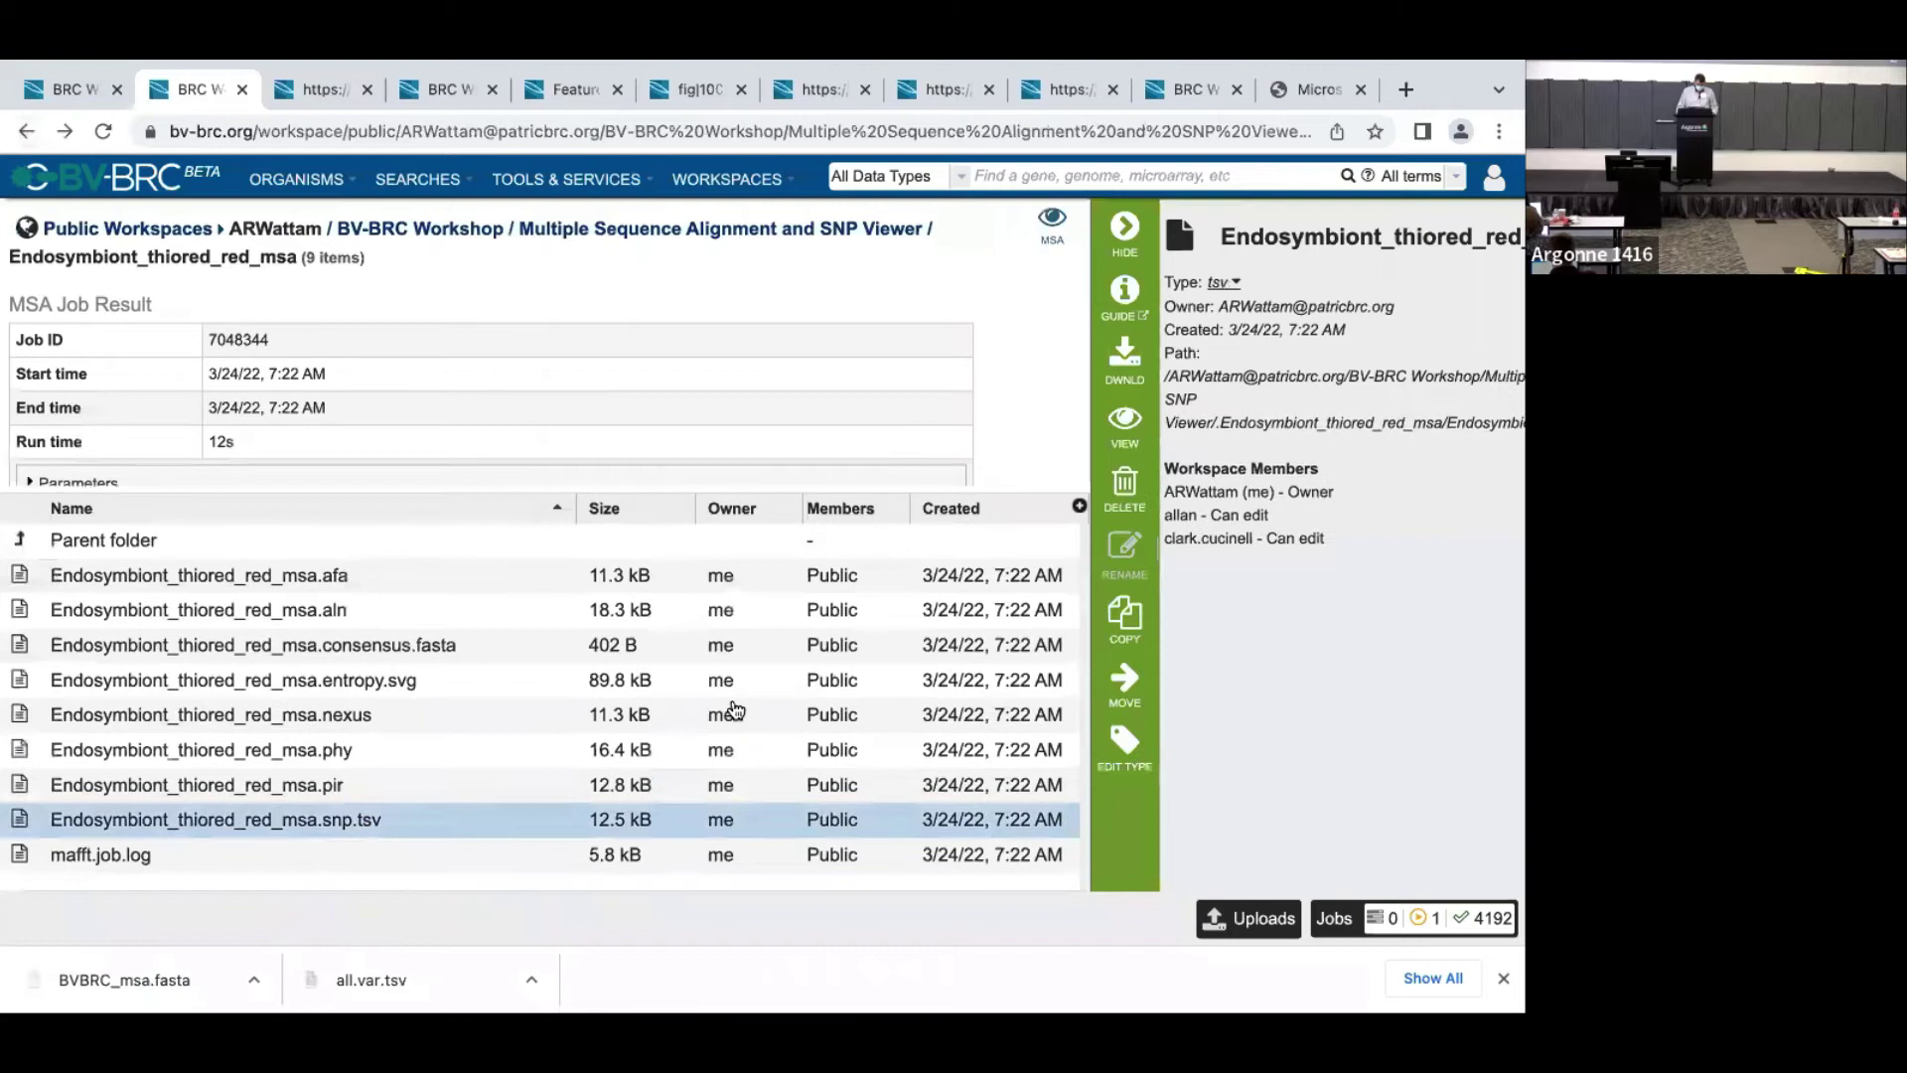
pyautogui.click(1123, 427)
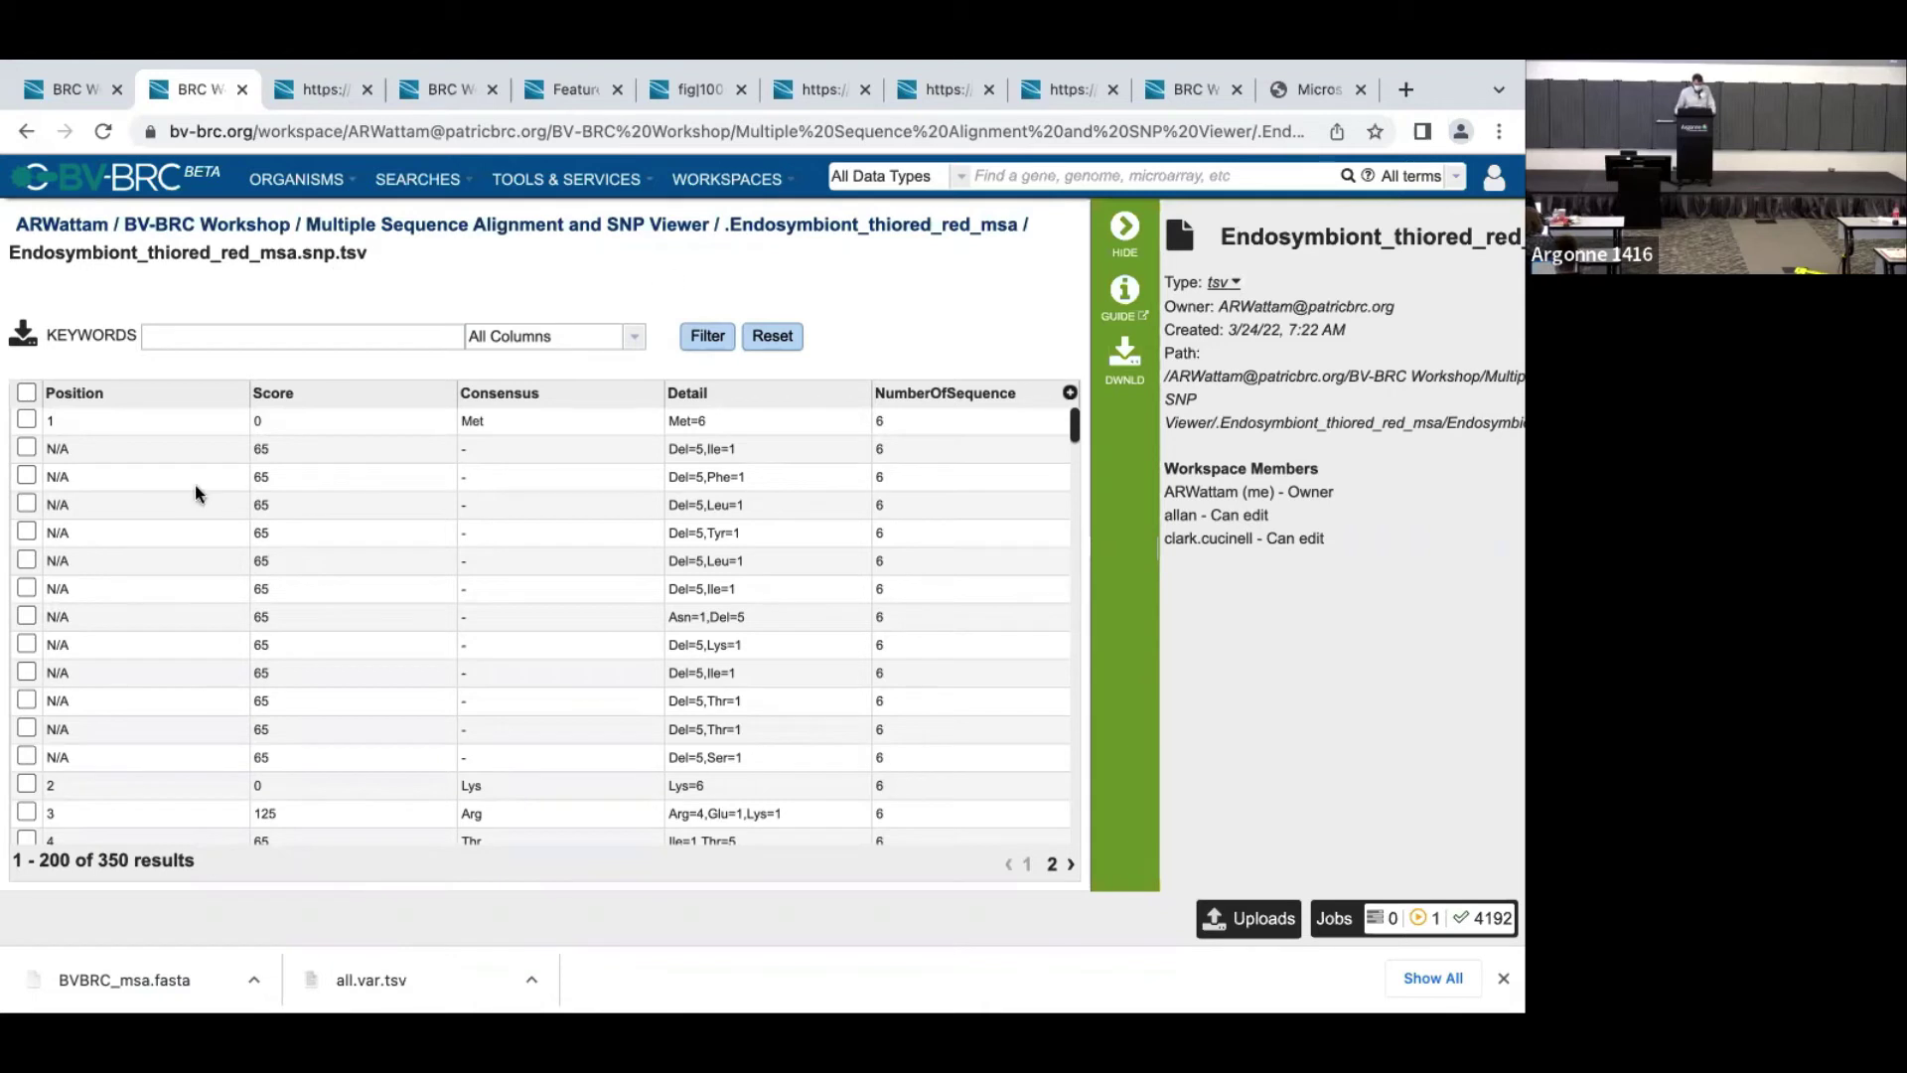
# Step: Scroll through the 350-row SNP table and show the details for position 9
pyautogui.scroll(-3, 195, 481)
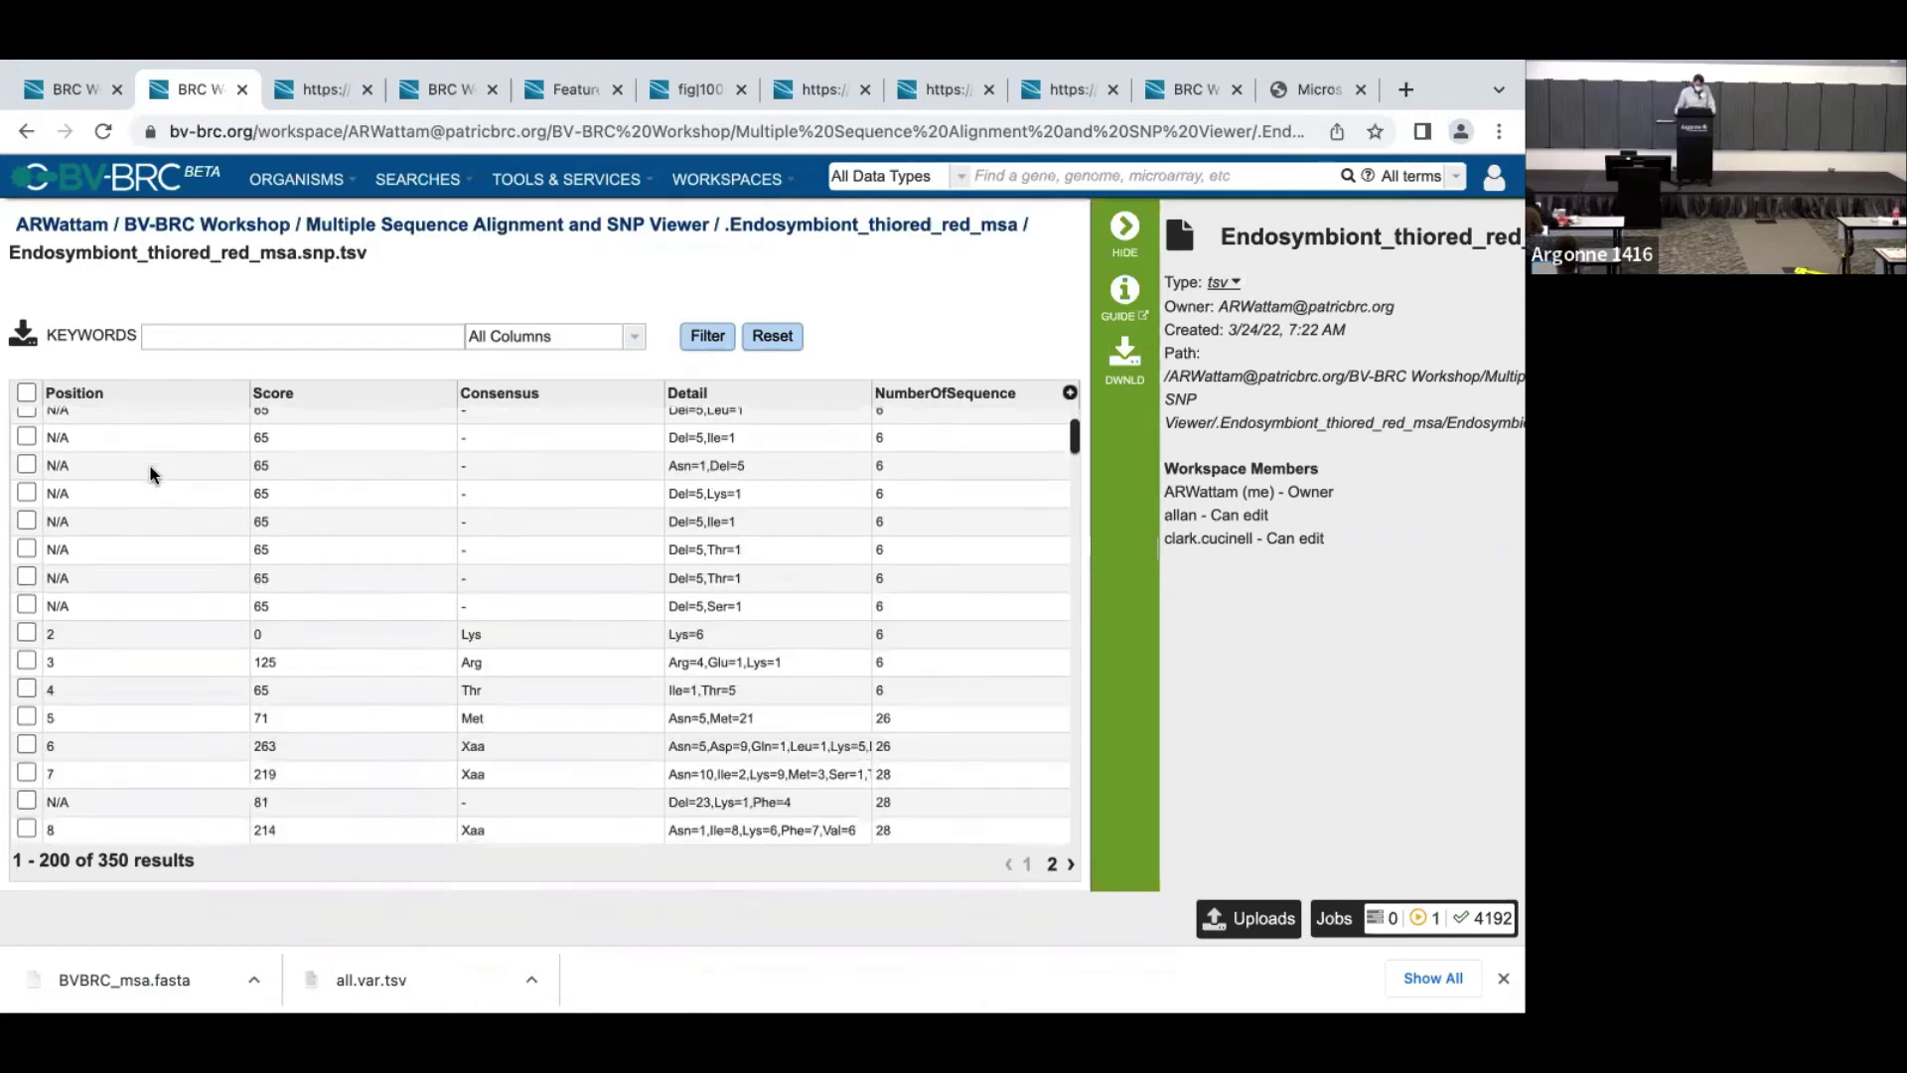
pyautogui.scroll(-1, 151, 474)
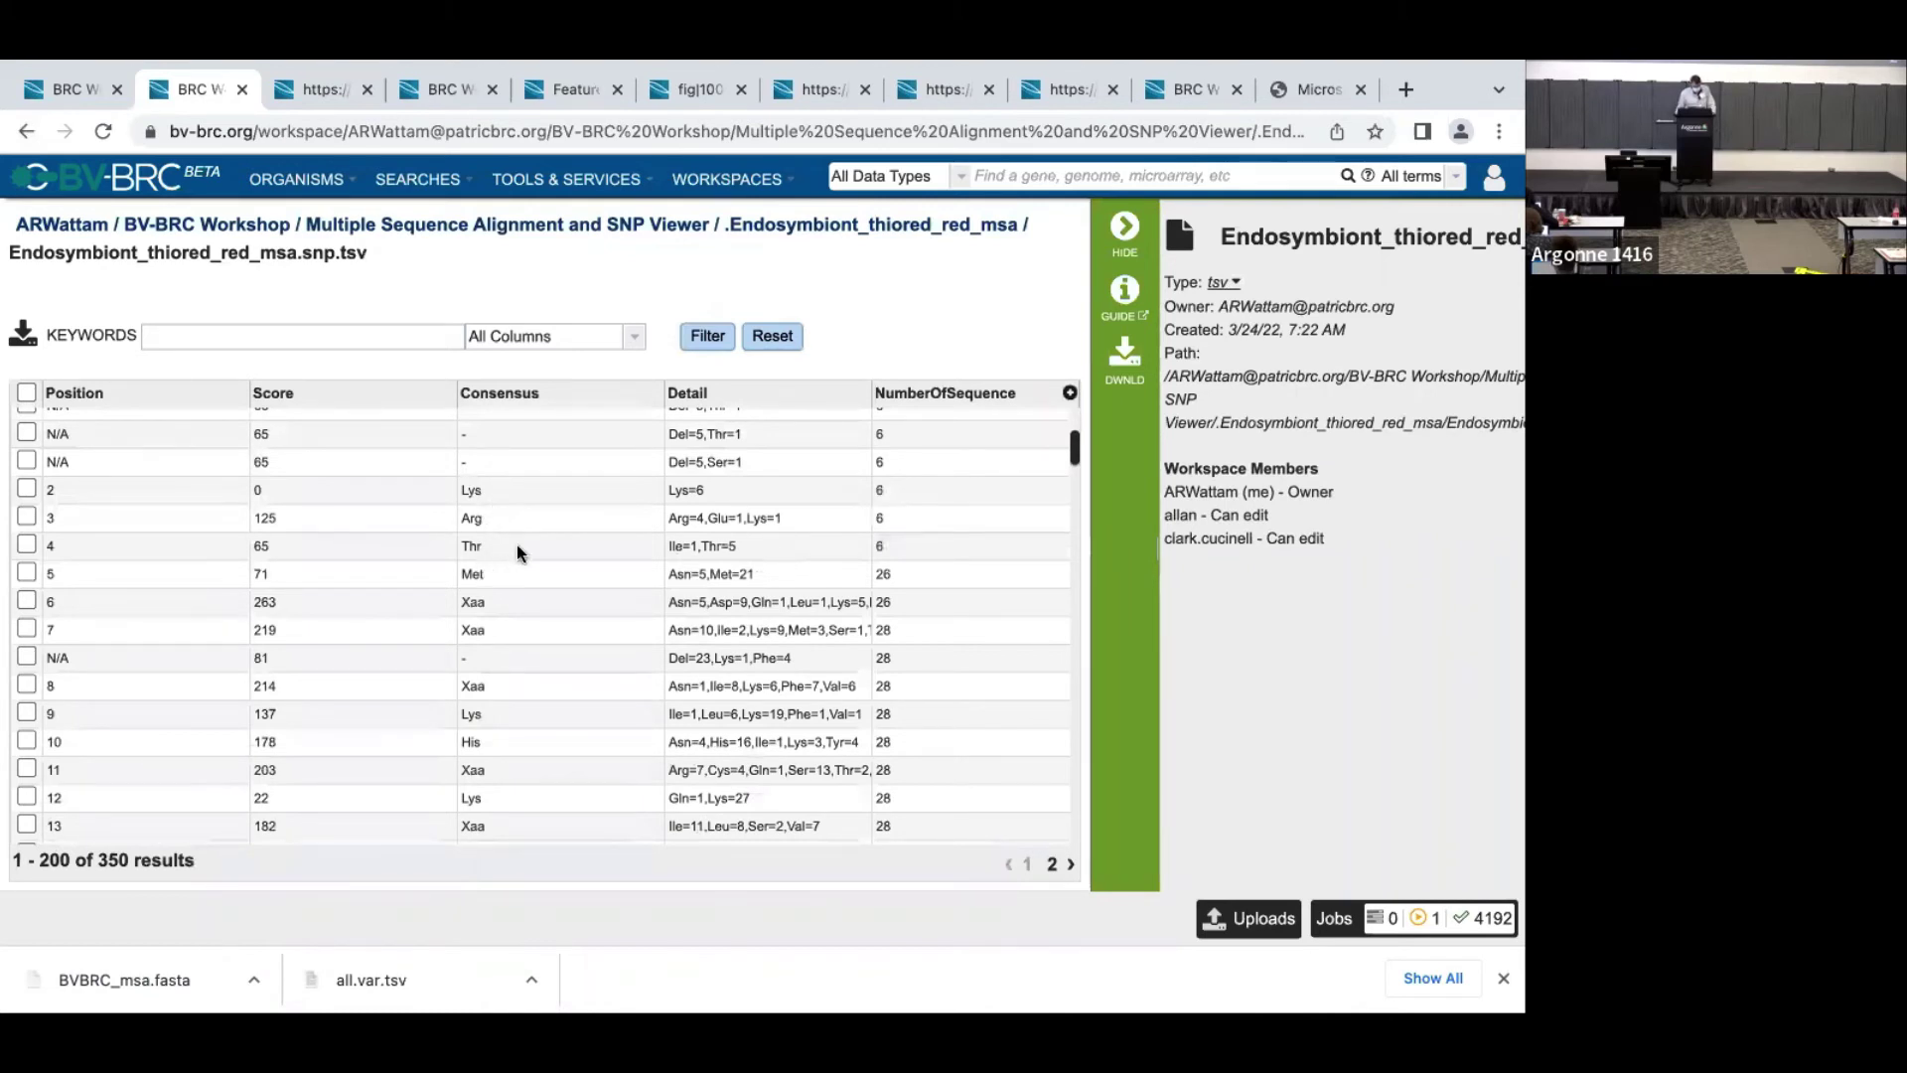
pyautogui.scroll(-2, 516, 544)
pyautogui.click(685, 566)
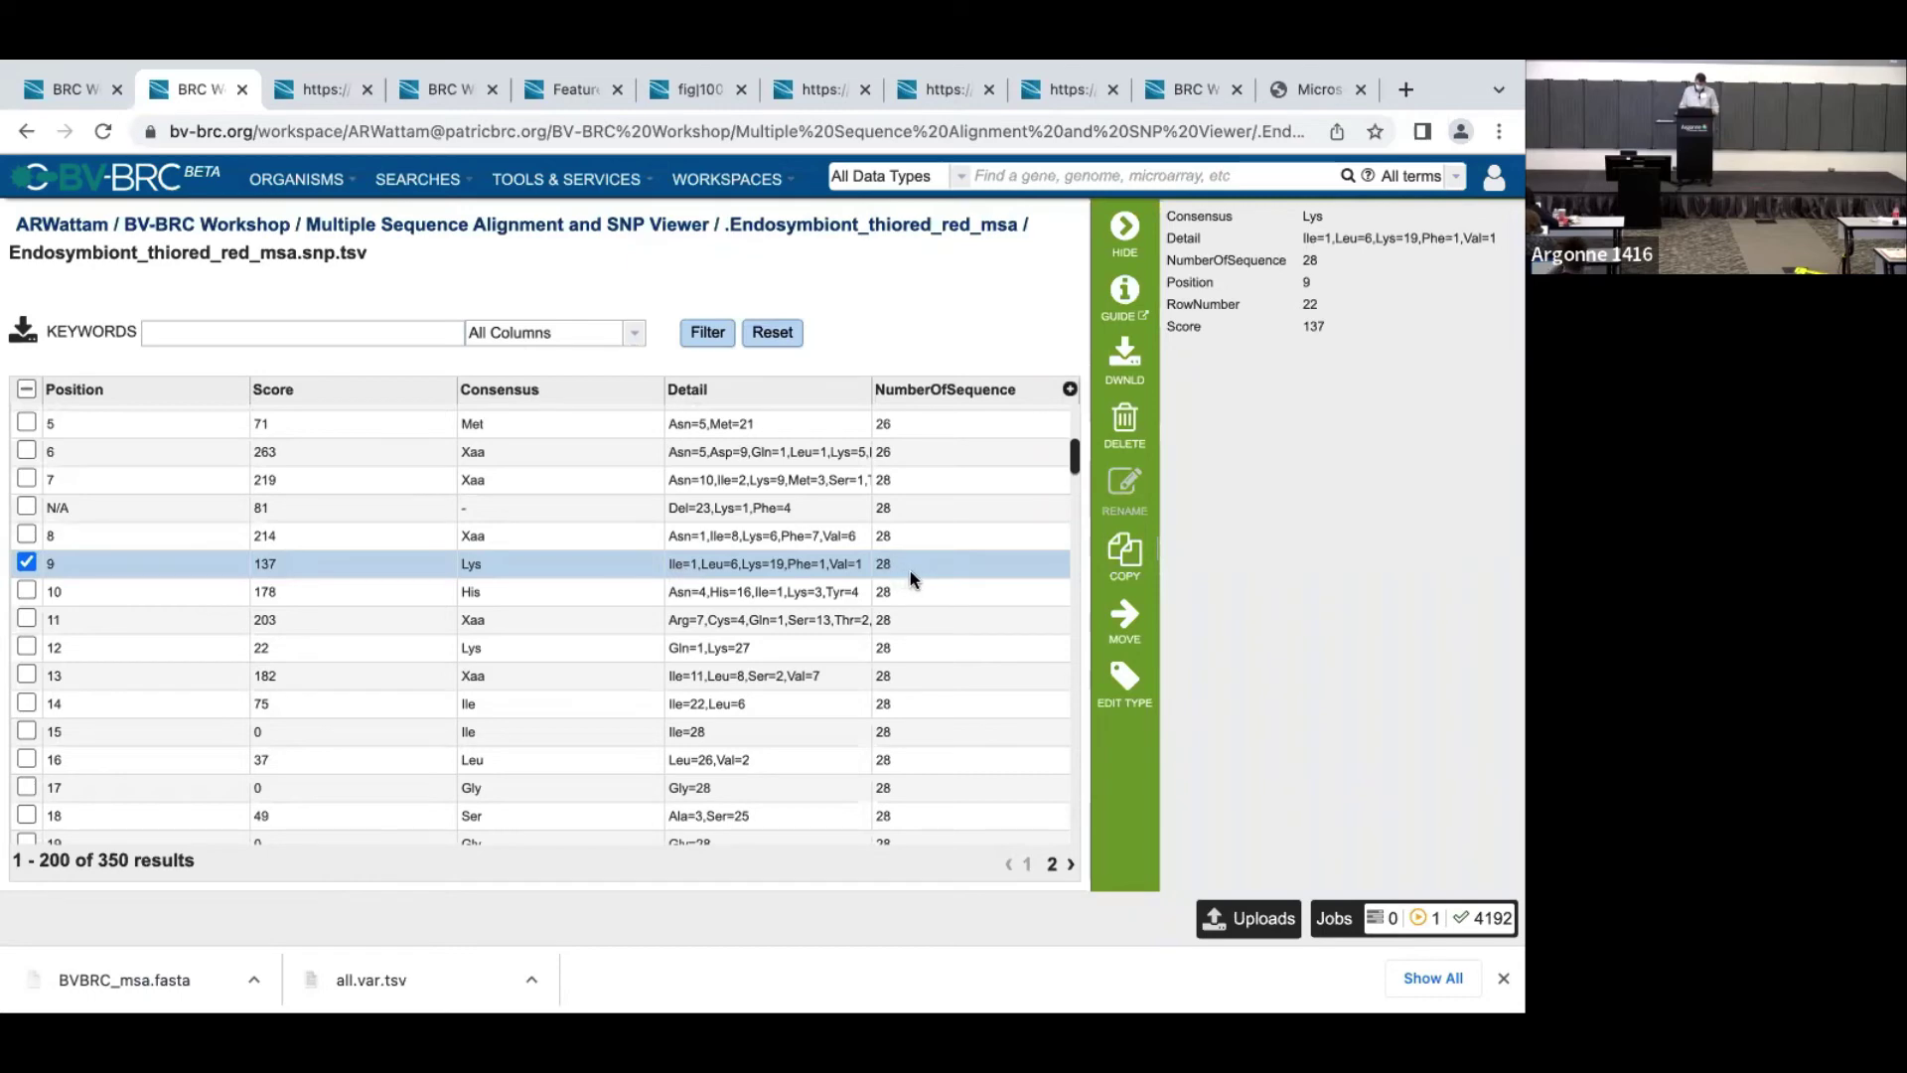
pyautogui.scroll(-4, 910, 570)
pyautogui.scroll(8, 908, 579)
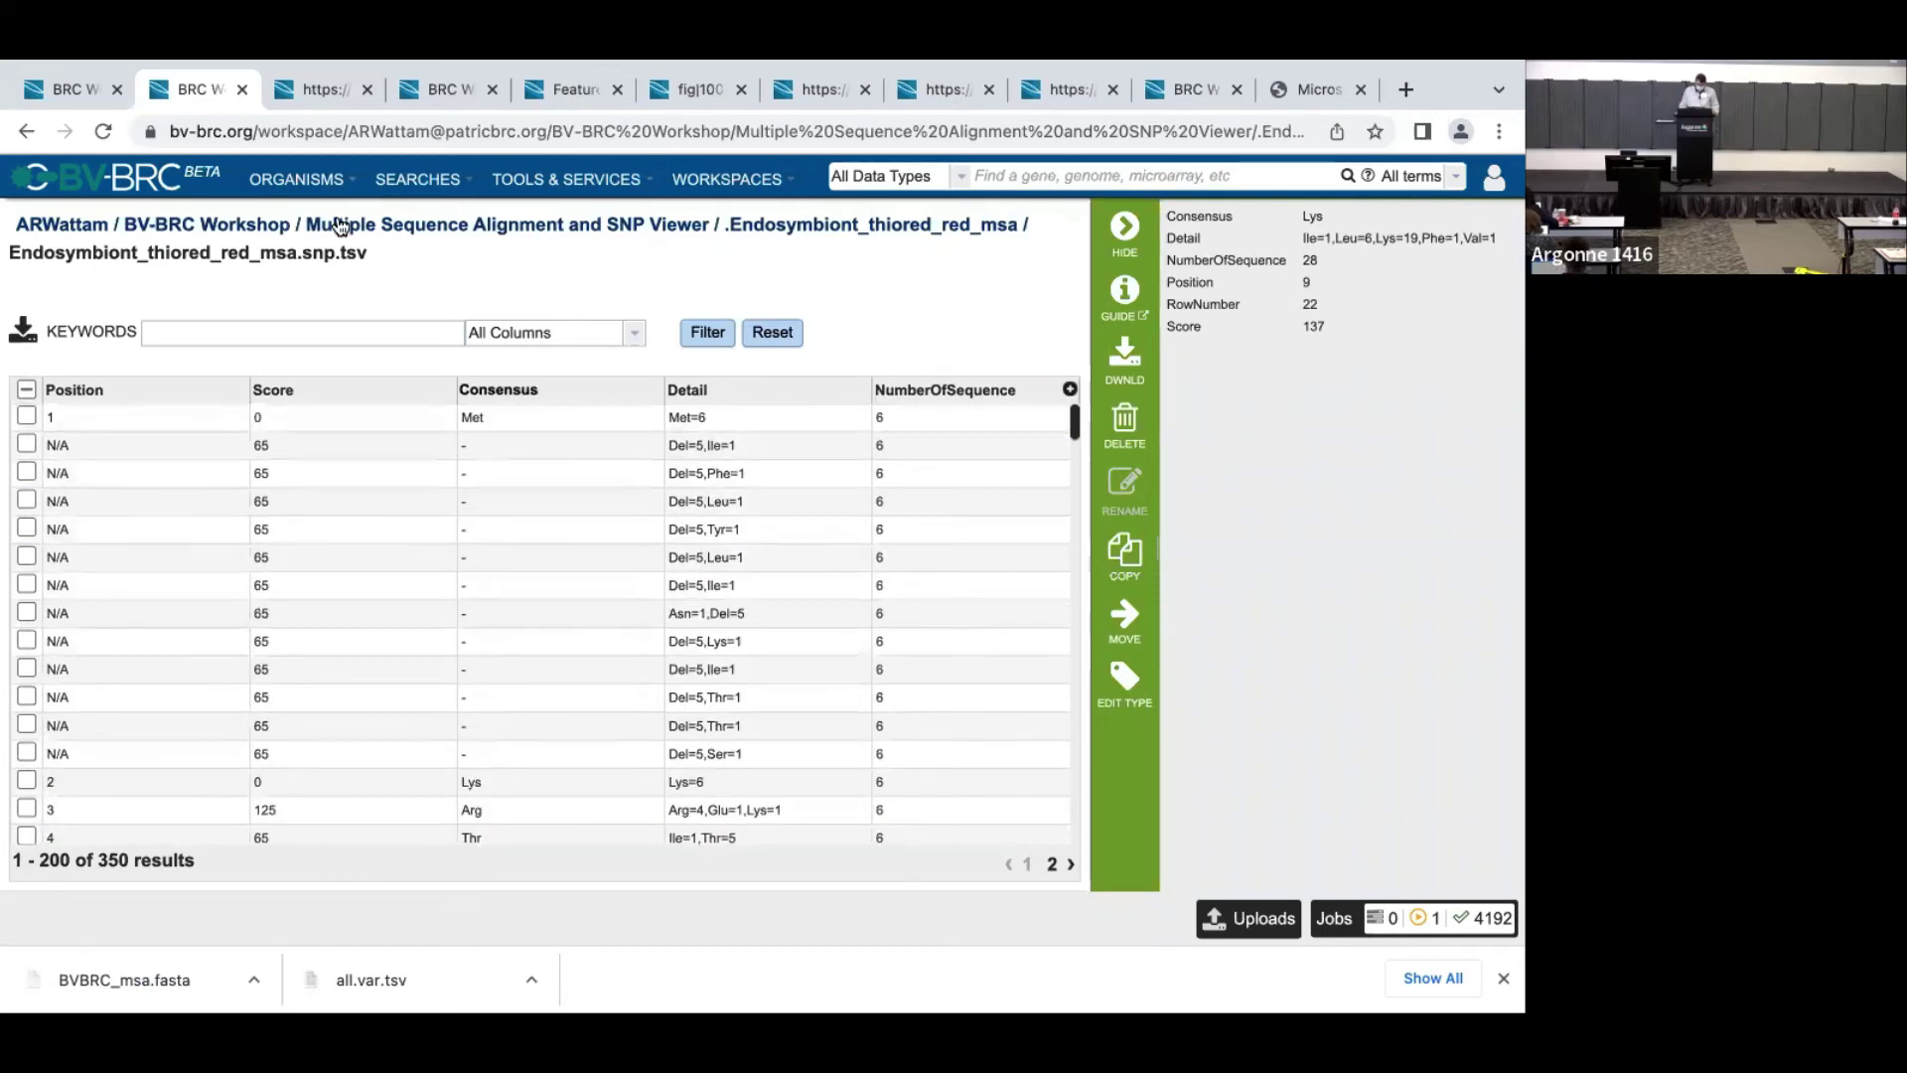
# Step: Return to the MSA viewer tab and pan back to the first alignment columns
pyautogui.click(320, 89)
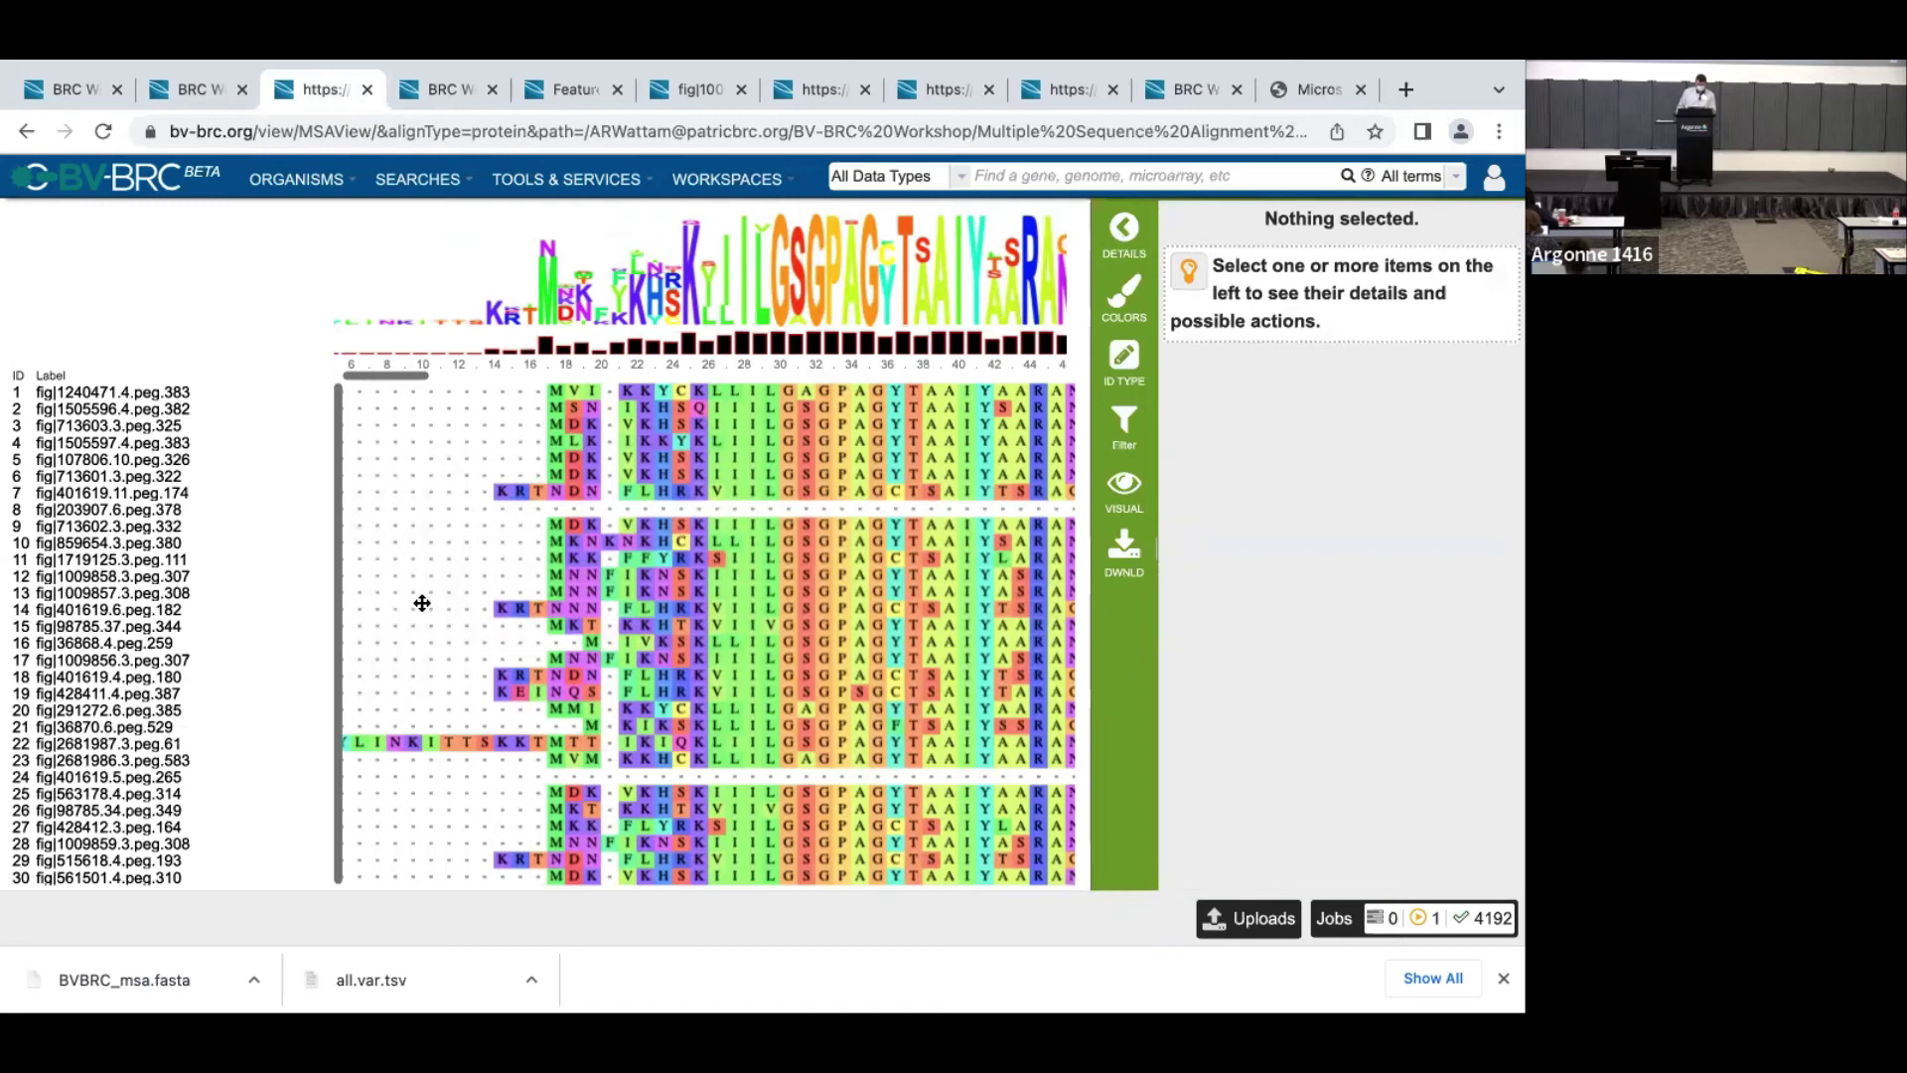
pyautogui.moveTo(417, 600); pyautogui.dragTo(477, 571)
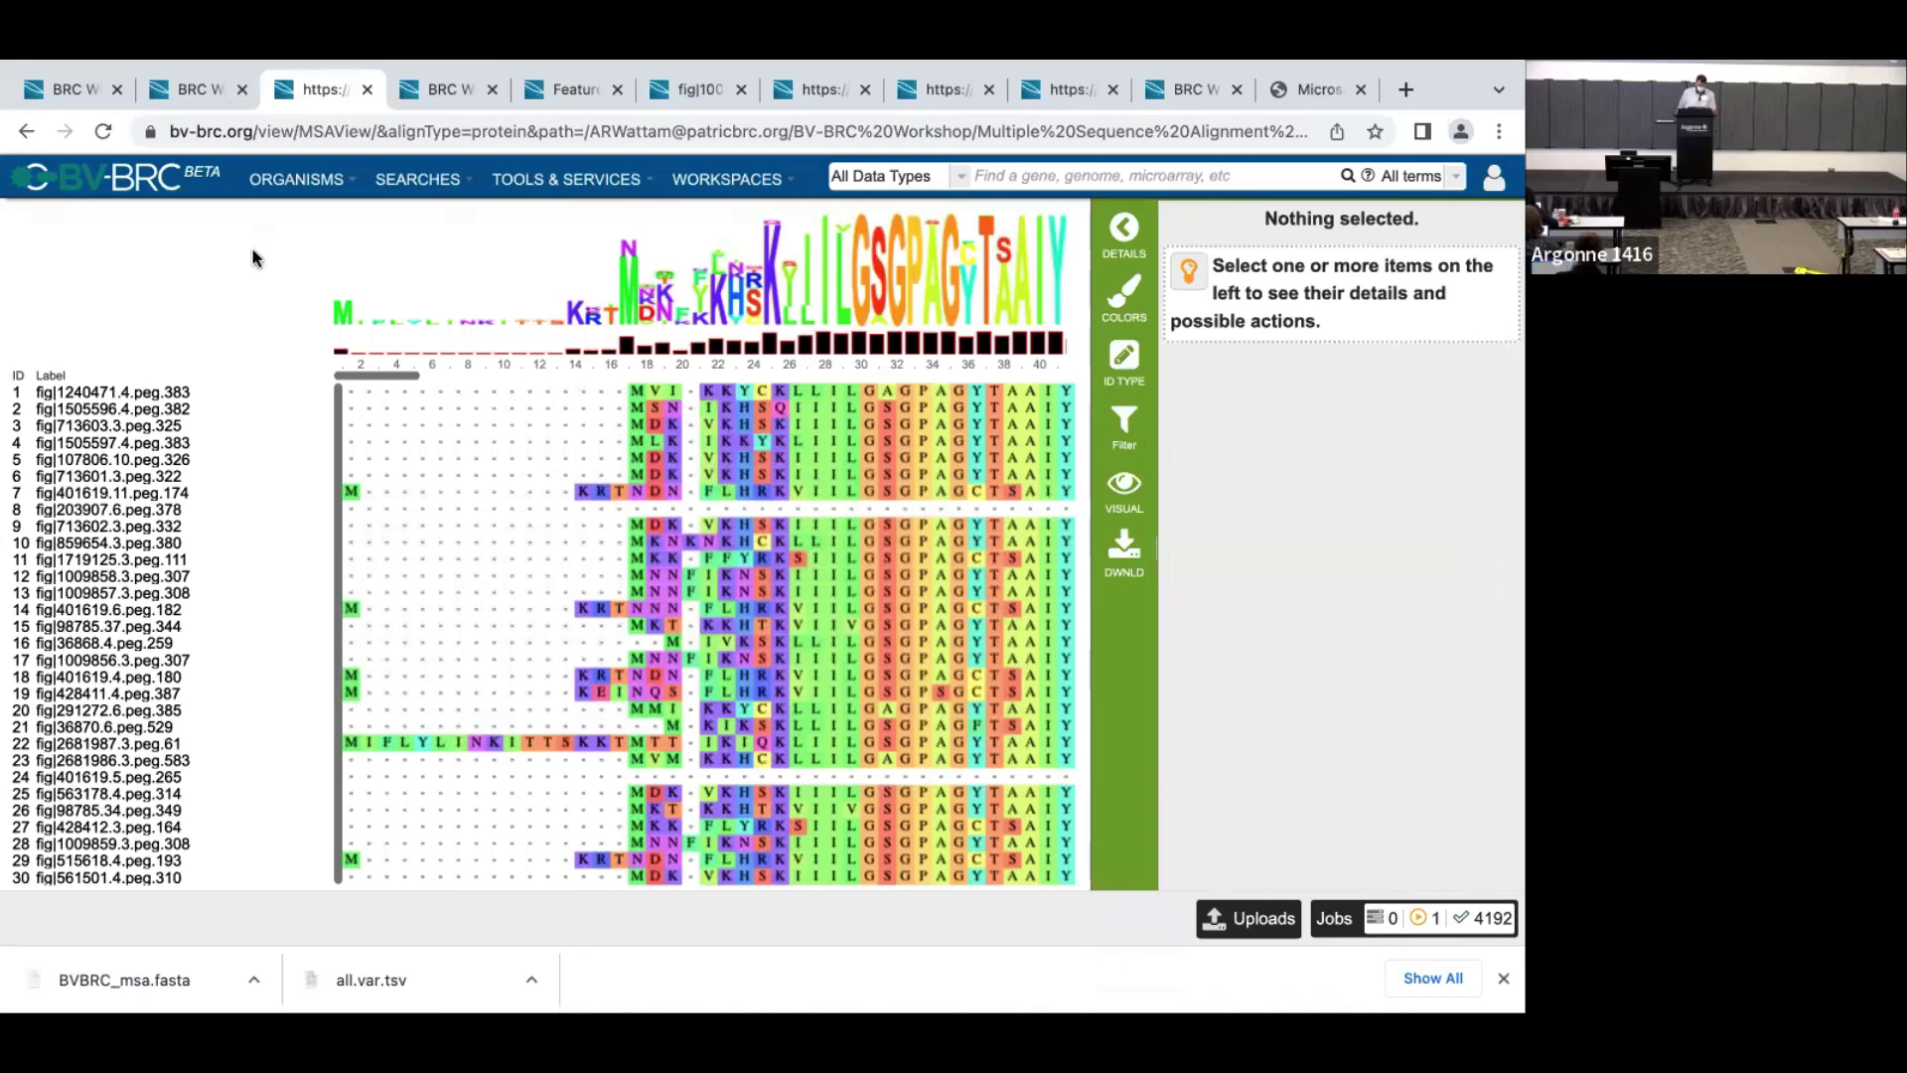
# Step: Return to the workspace tab and go up to the Endosymbiont_thiored_red_msa output folder
pyautogui.click(228, 95)
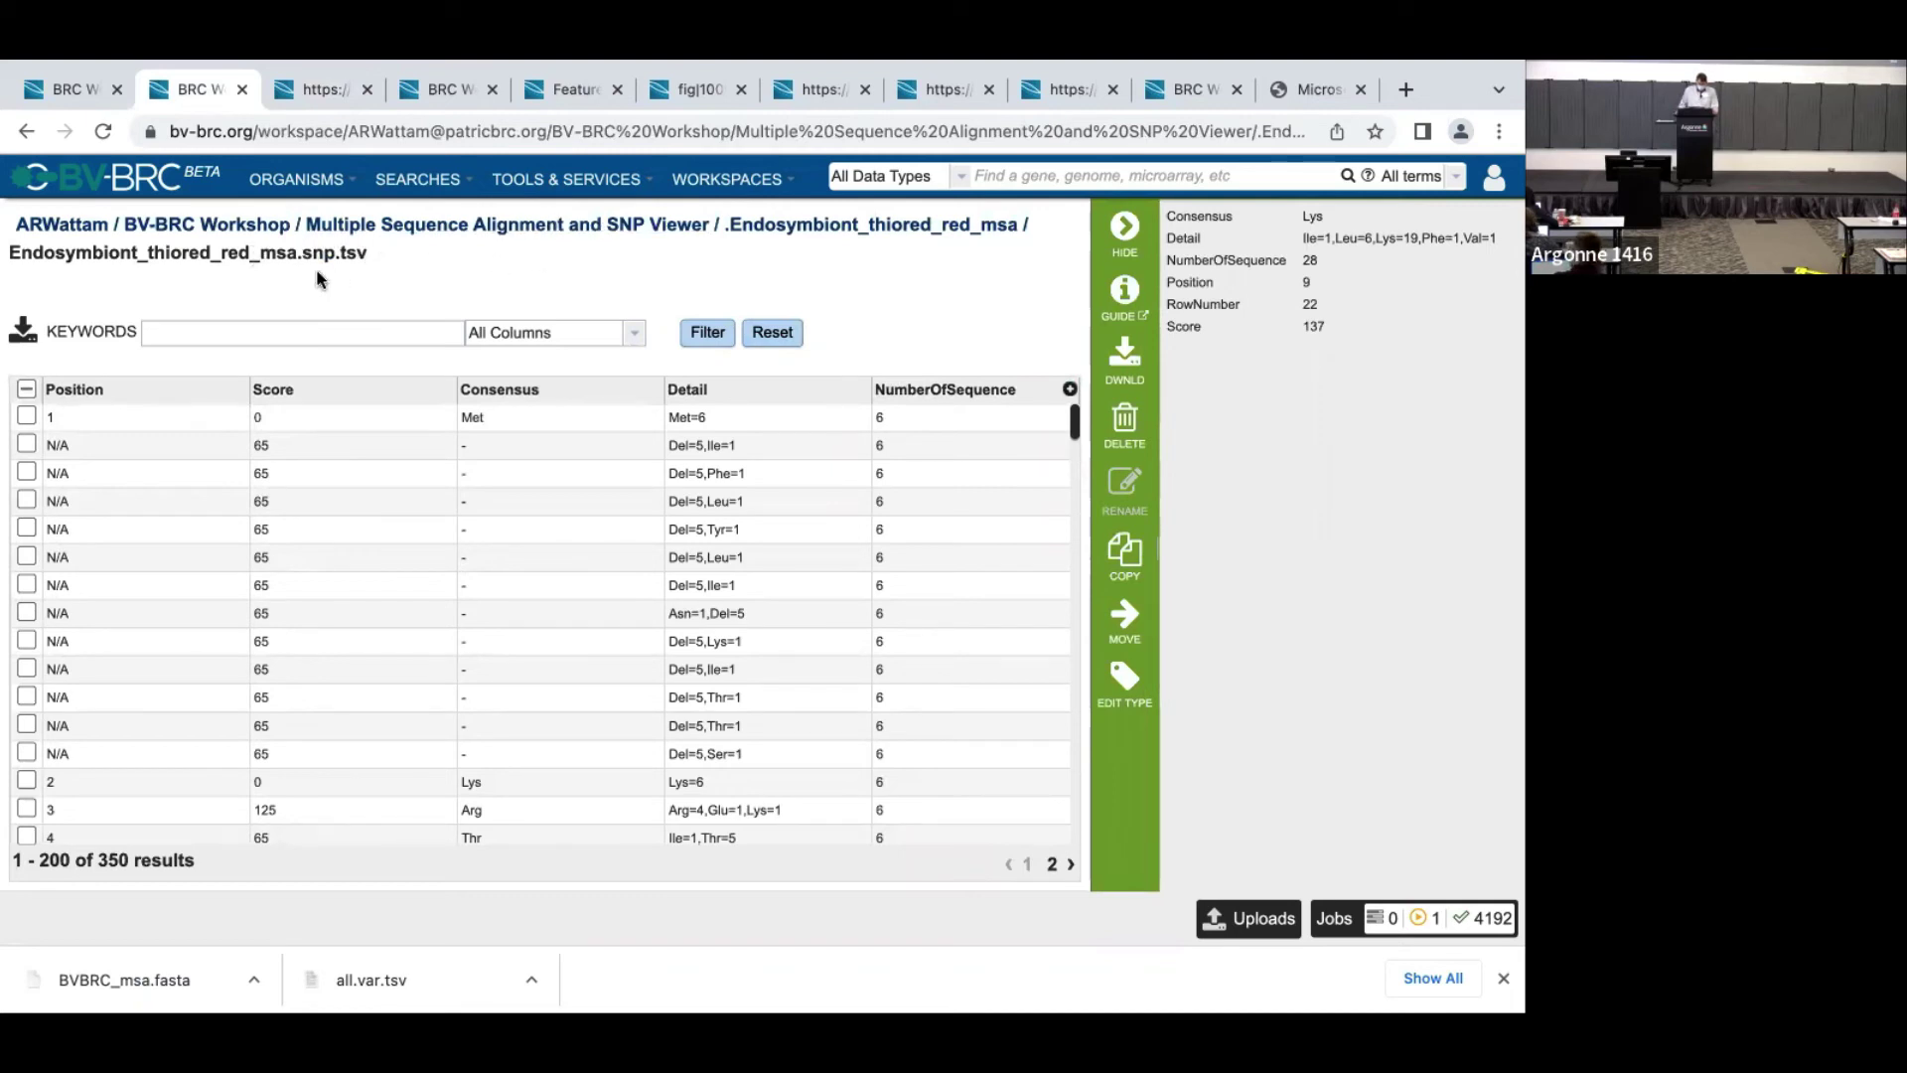
pyautogui.click(854, 228)
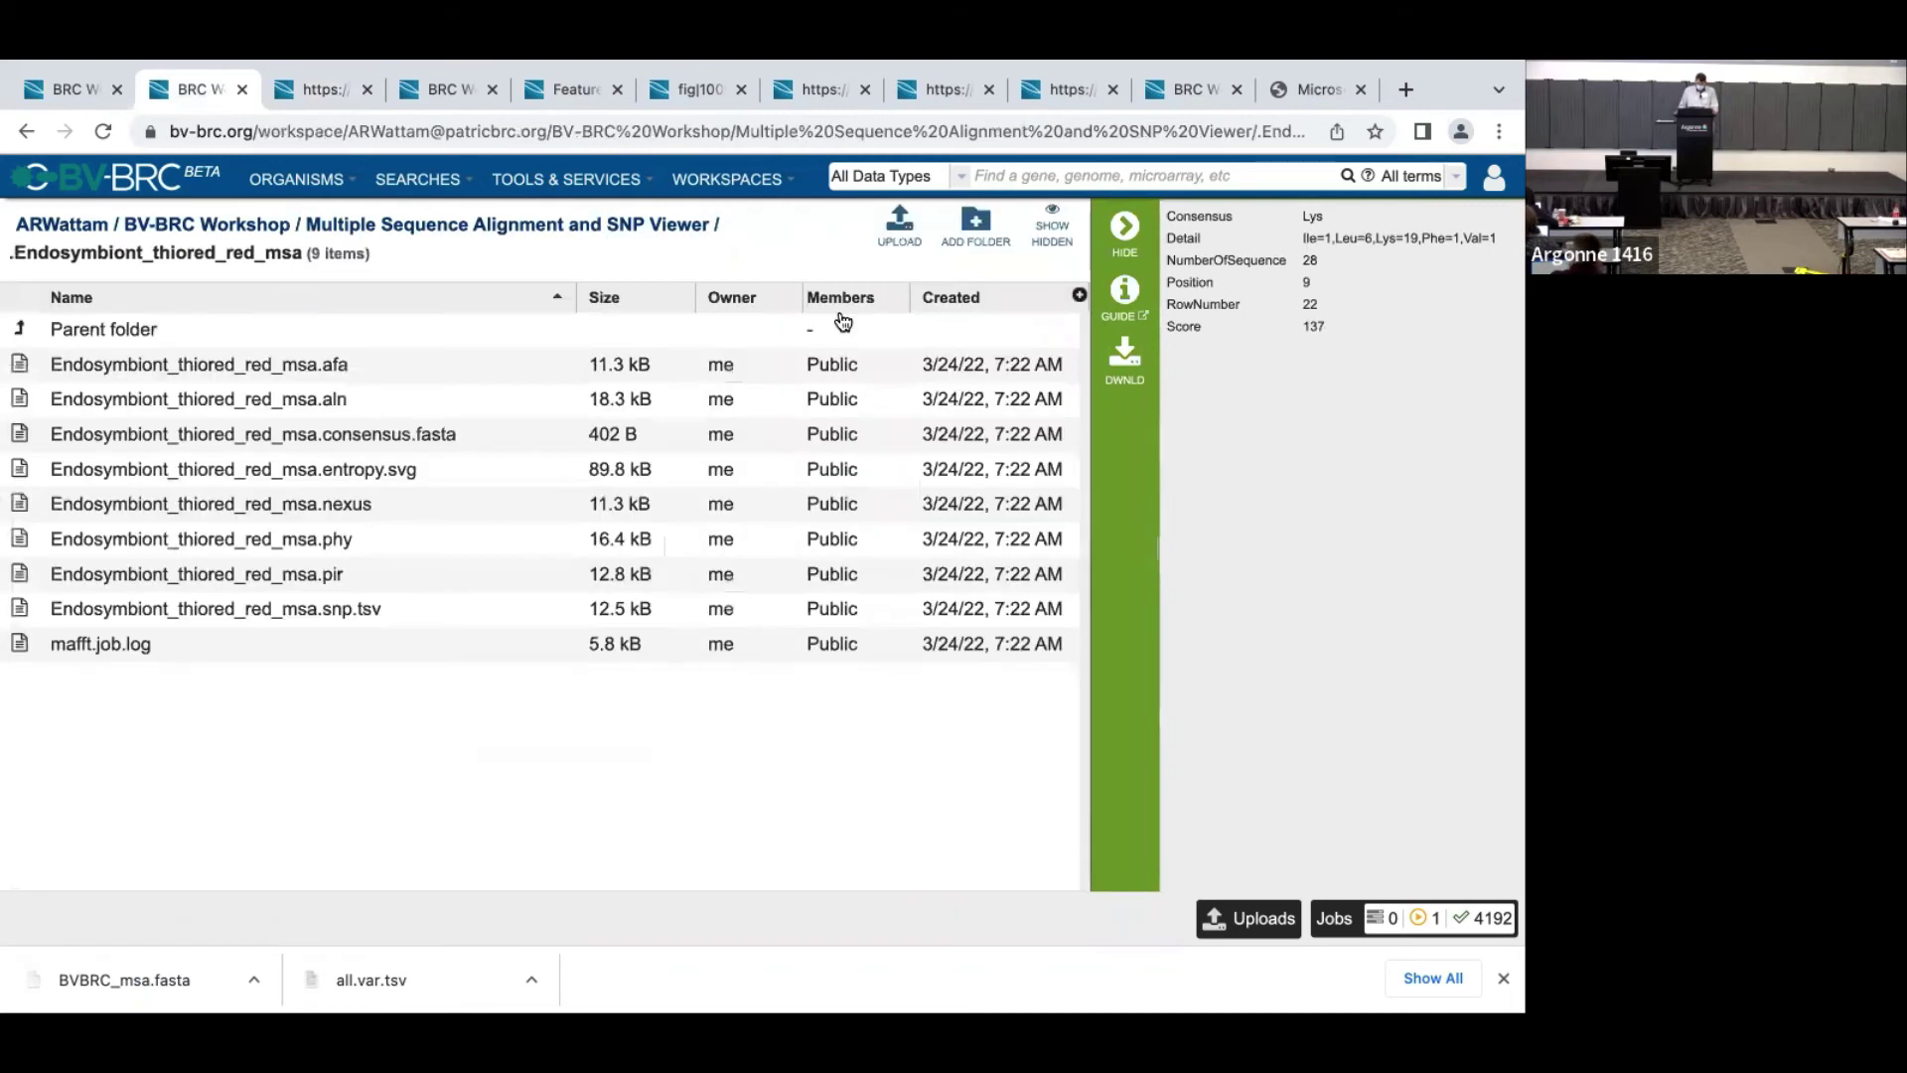